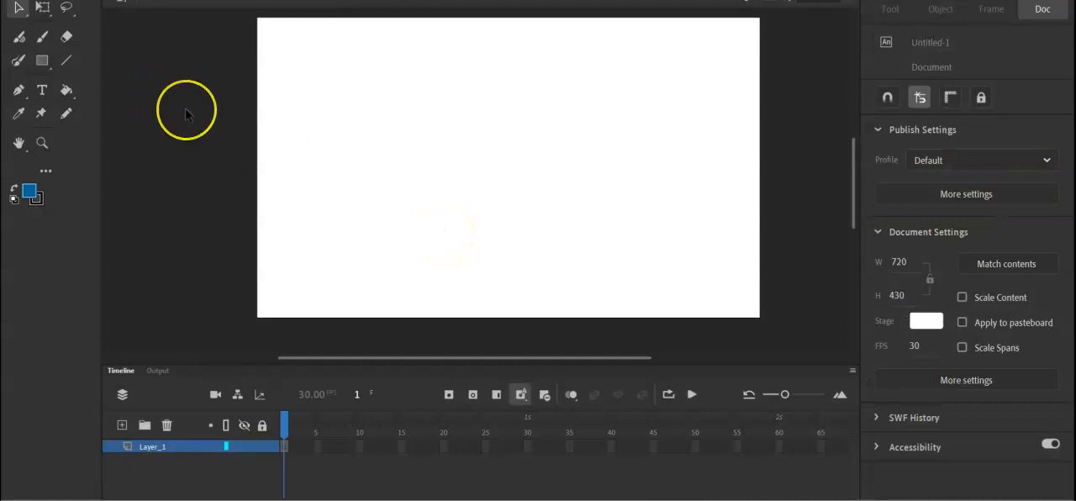
Start importing an image to the stage and browse to the cynic1 folder on the C: drive.
key(alt+f)
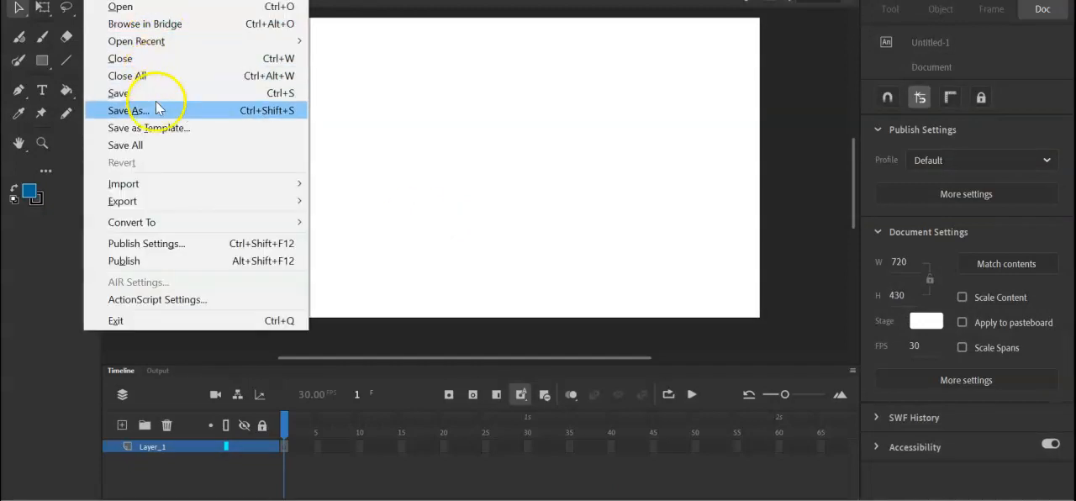
mouse_move(189, 191)
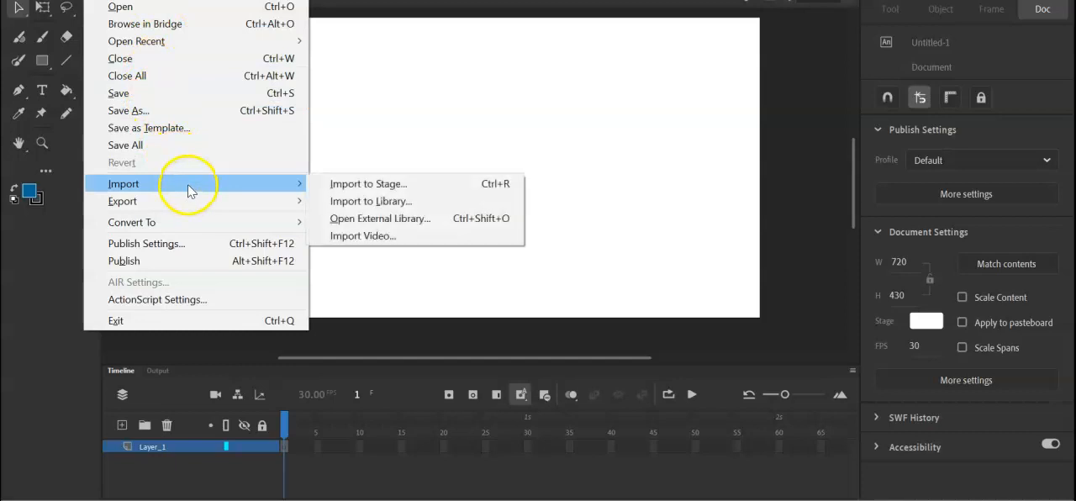
click(371, 185)
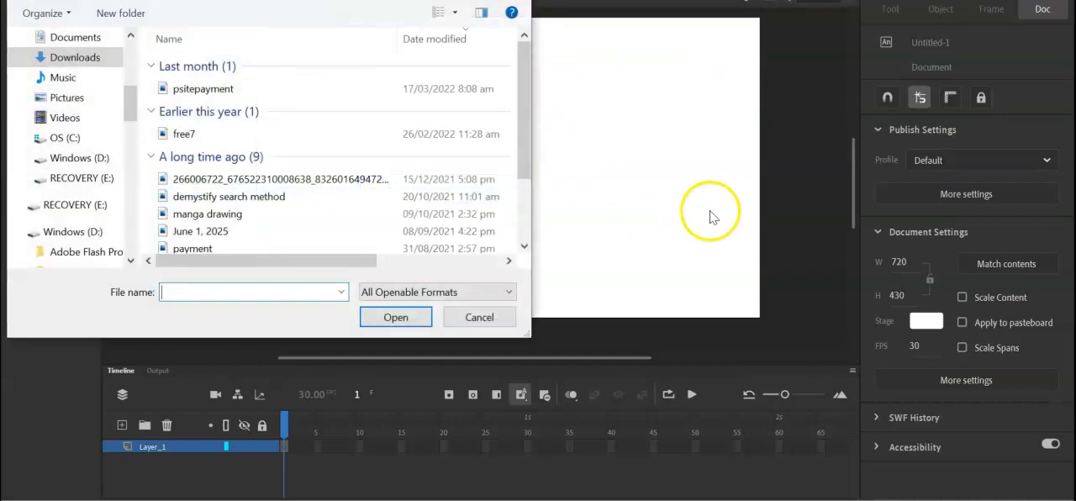
click(67, 138)
double_click(184, 136)
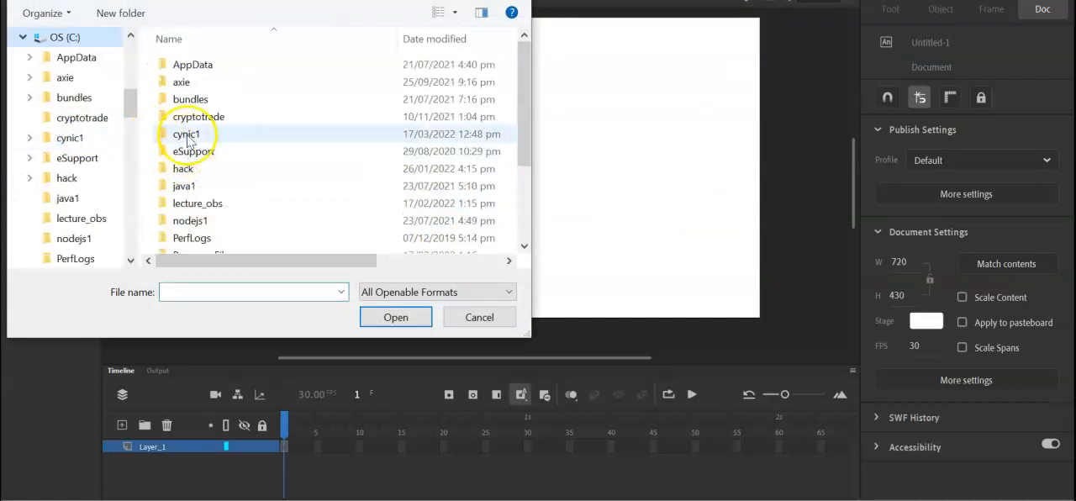
double_click(462, 76)
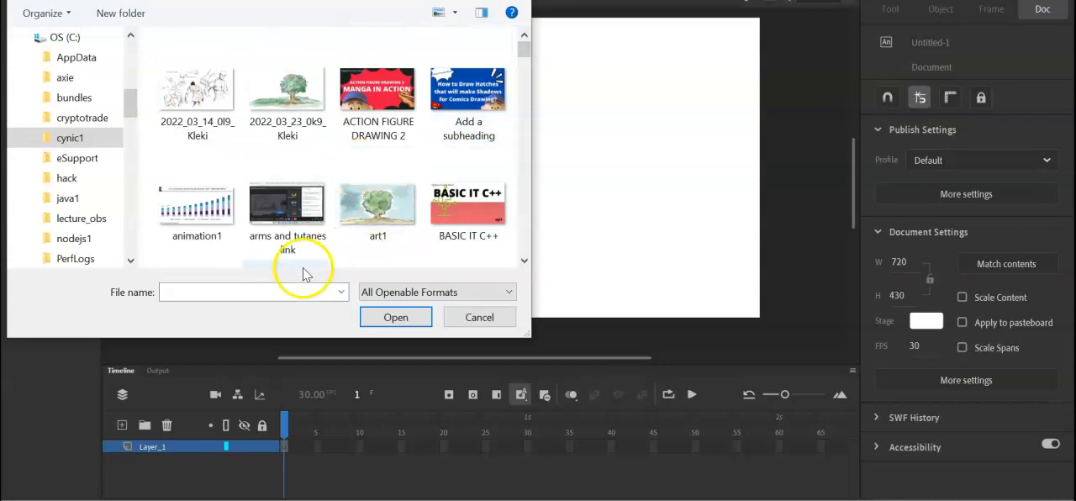
Filter the files with *.png and import the art1 image to the stage.
click(265, 289)
text(*)
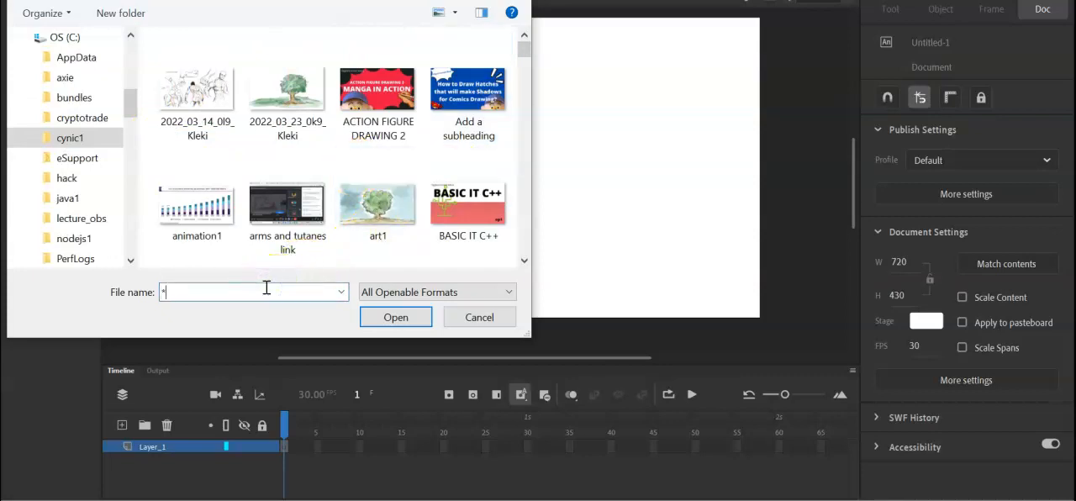
text(.png)
key(Return)
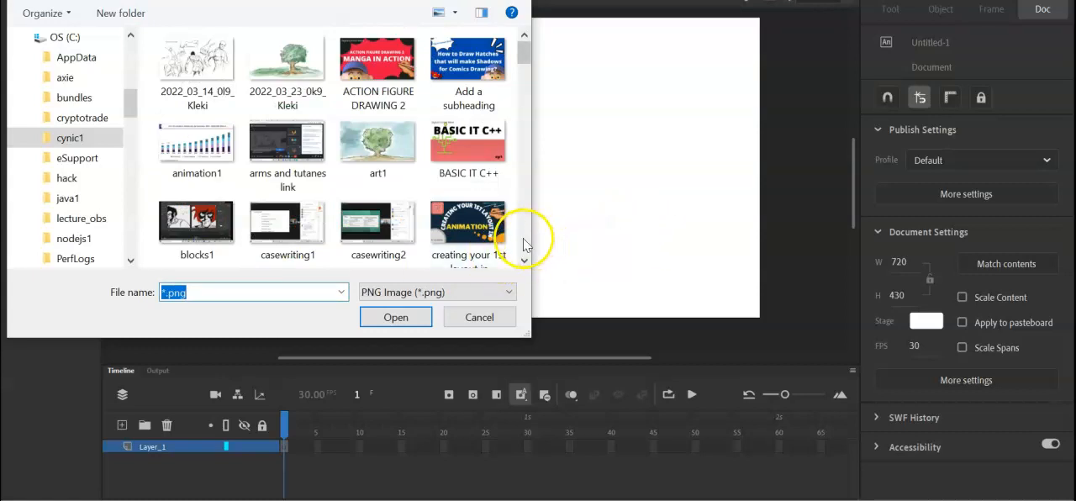
click(391, 157)
right_click(392, 157)
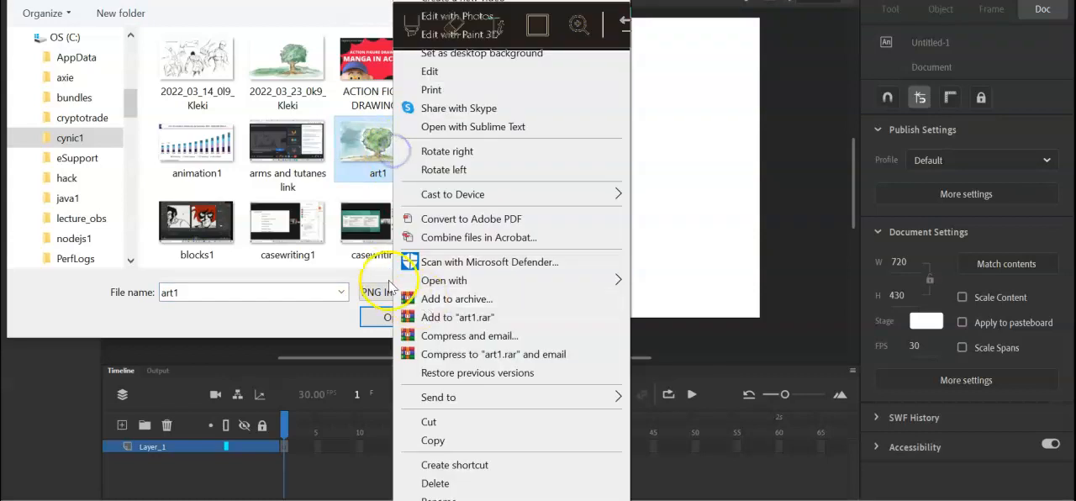
click(378, 319)
Shift the imported tree image over the stage and activate Free Transform on it.
click(606, 163)
drag(607, 165, 525, 150)
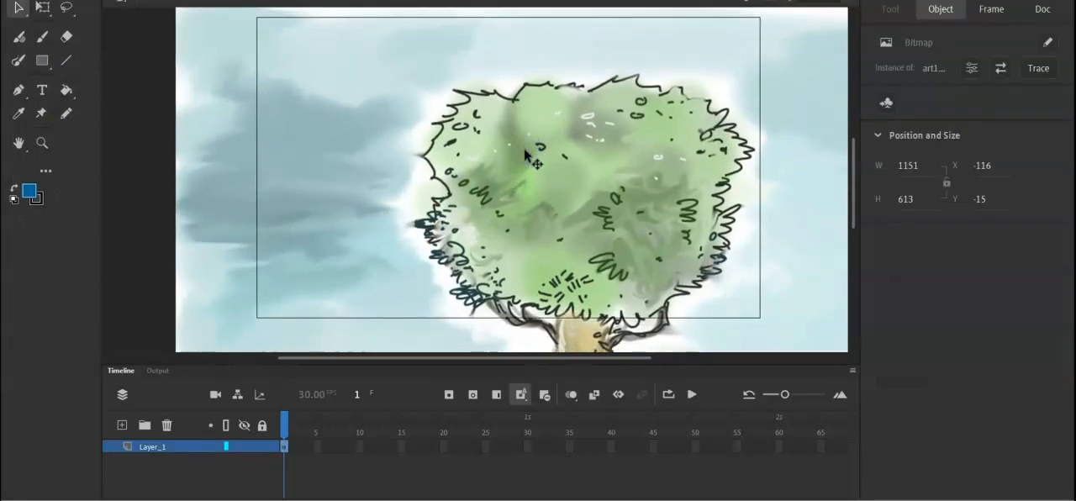
click(207, 0)
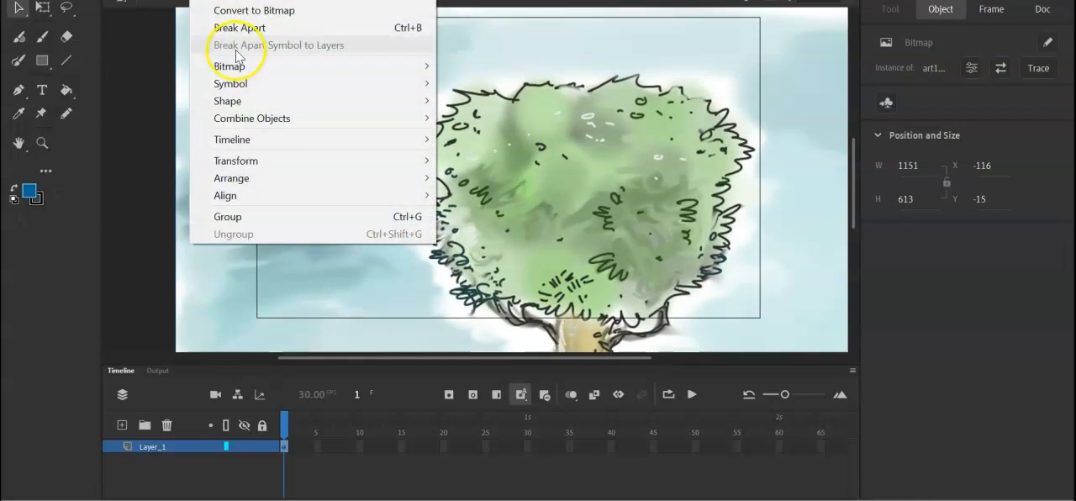
mouse_move(303, 160)
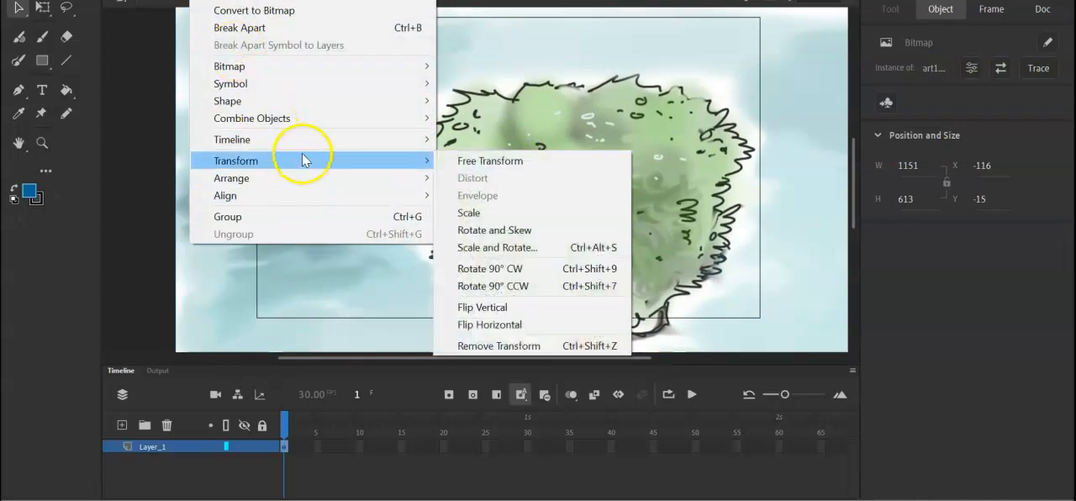
click(458, 160)
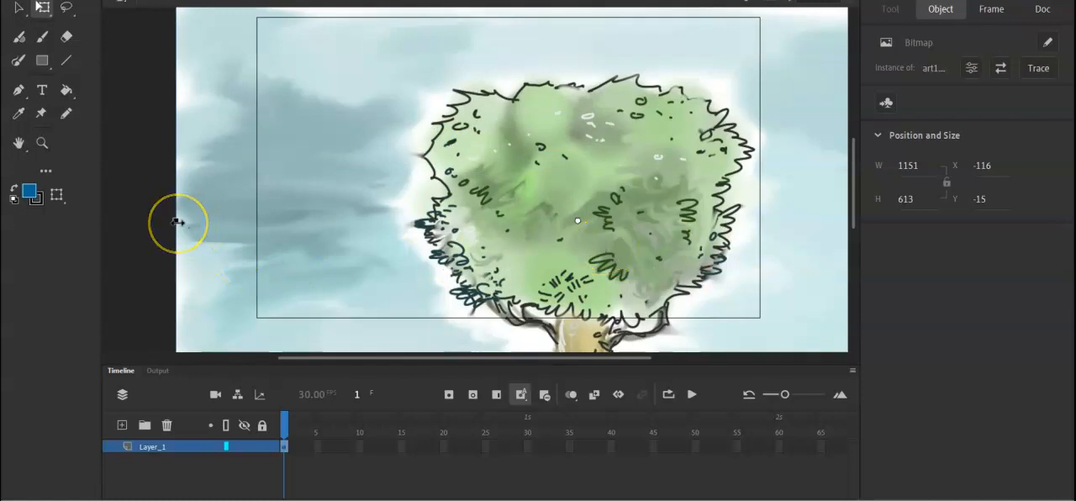
Scale the tree image down to about 891 by 483 and centre it over the stage, at about X -80, Y -18.
key(ctrl+minus)
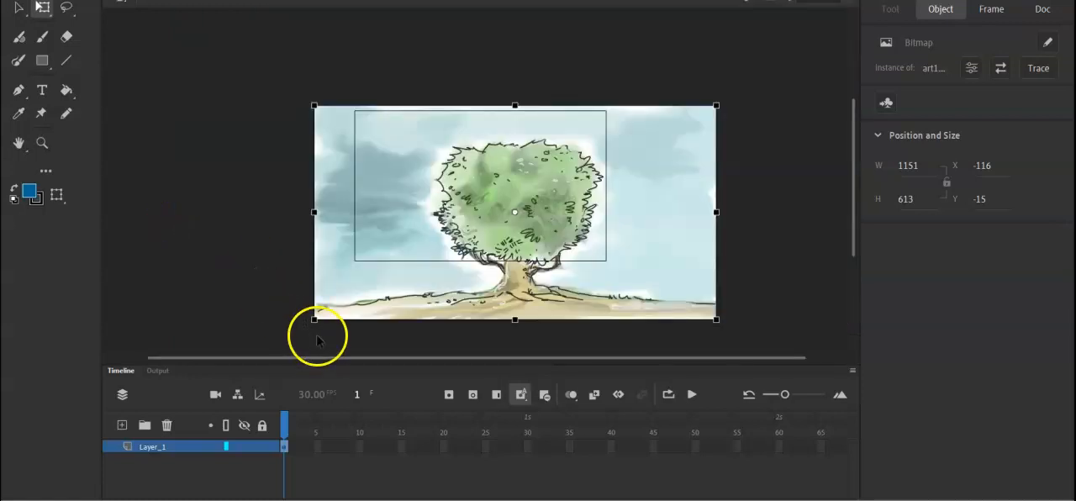
mouse_move(314, 318)
mouse_down()
mouse_move(338, 287)
mouse_move(314, 284)
mouse_move(319, 303)
mouse_up()
drag(516, 123, 516, 124)
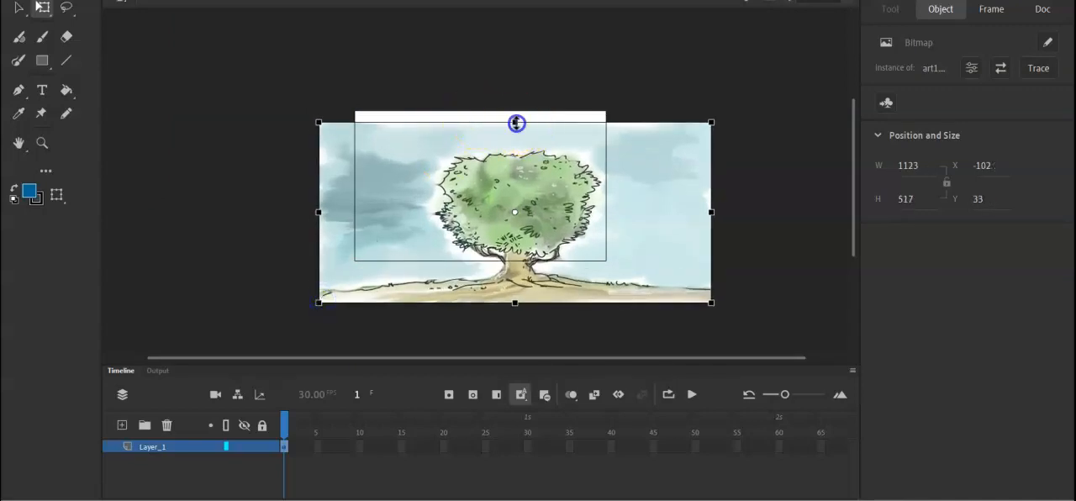
drag(543, 168, 532, 145)
drag(304, 294, 326, 287)
drag(577, 227, 552, 226)
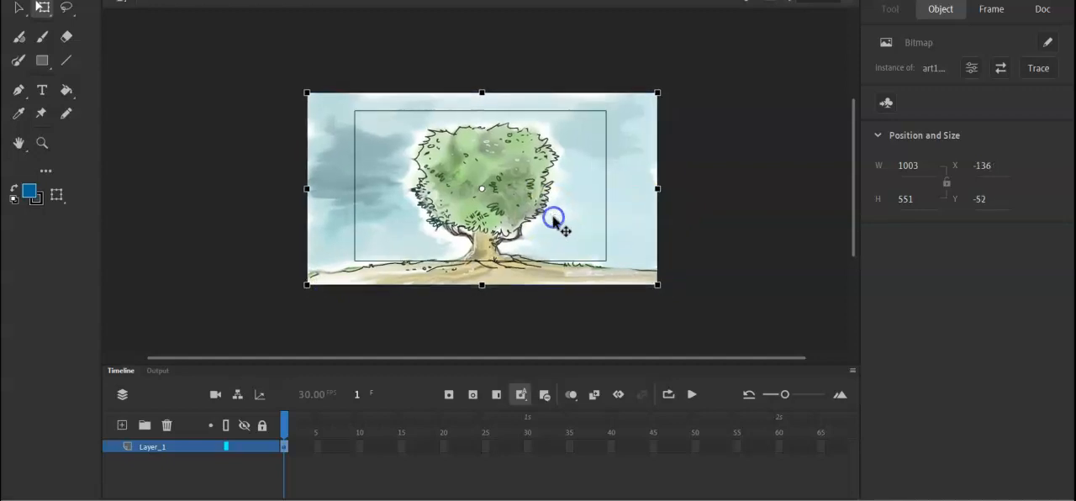
drag(658, 285, 639, 273)
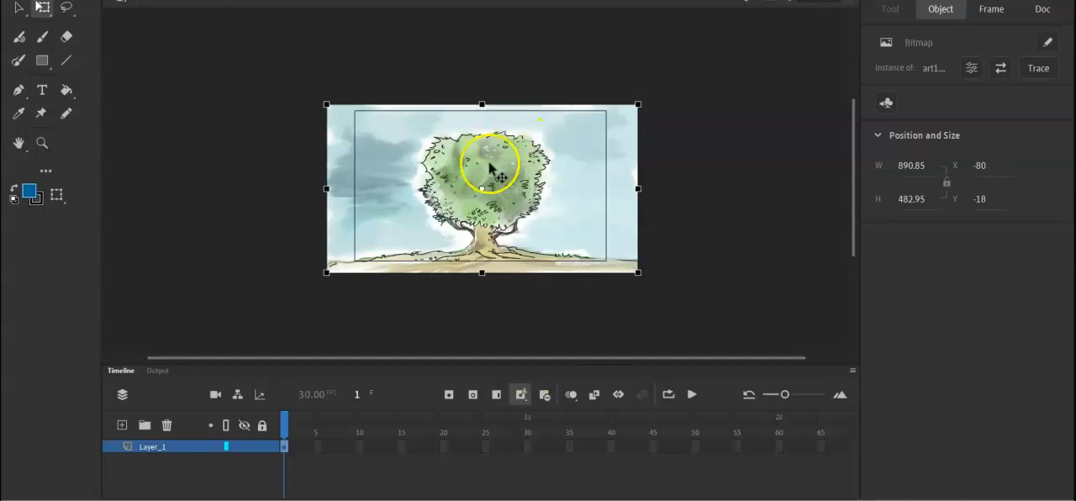
click(420, 161)
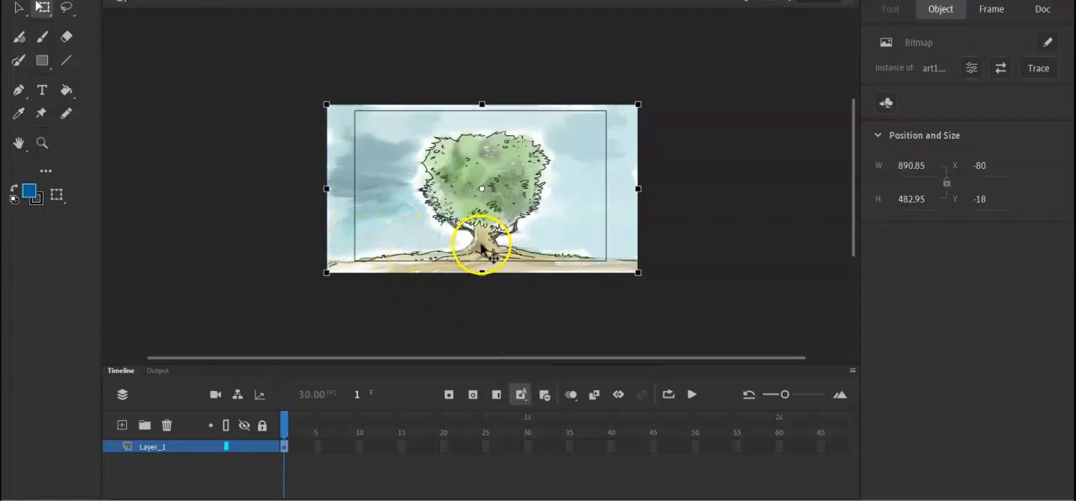
Rename Layer_1 as background.
click(169, 451)
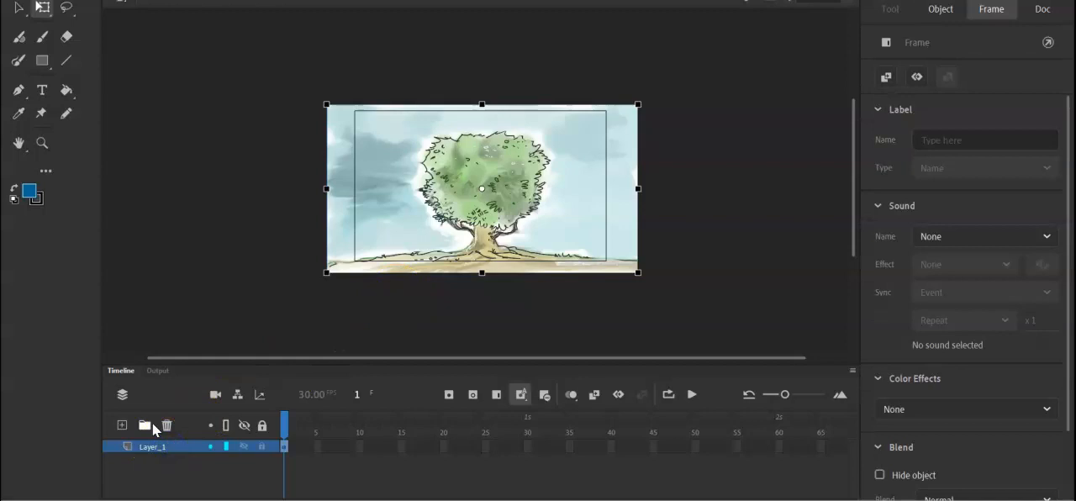
double_click(165, 445)
click(201, 487)
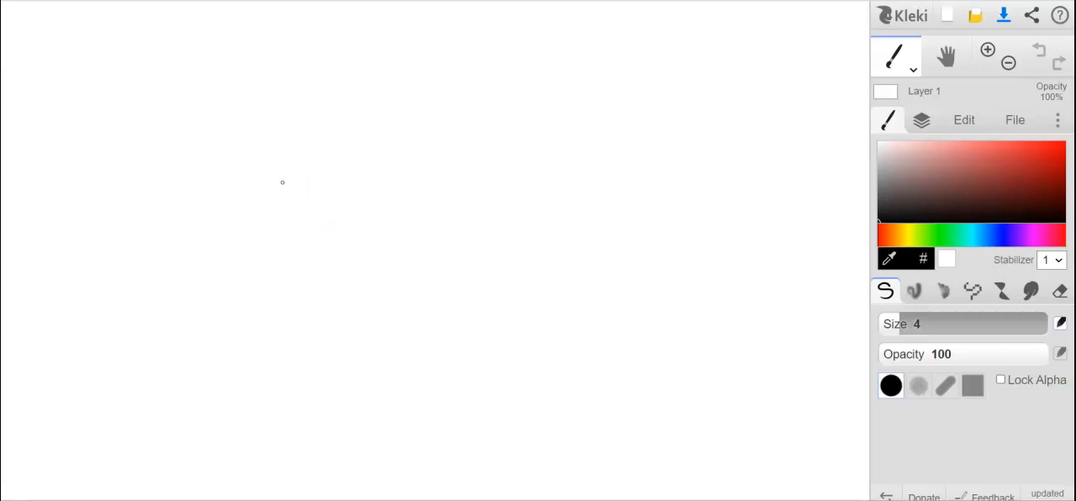
Switch to Kleki, pick a light reddish-grey brush colour, and sketch an oval head with crossing guide lines.
click(922, 161)
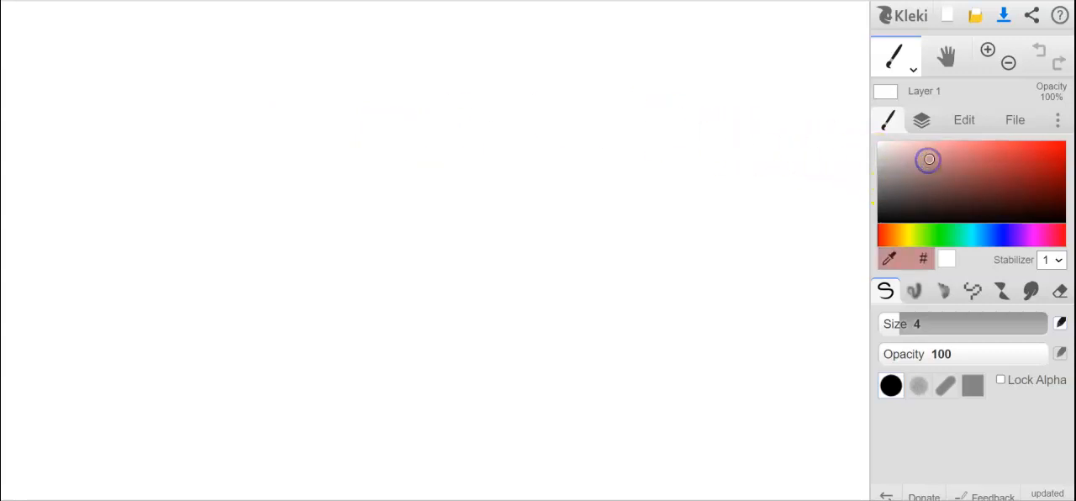
click(889, 154)
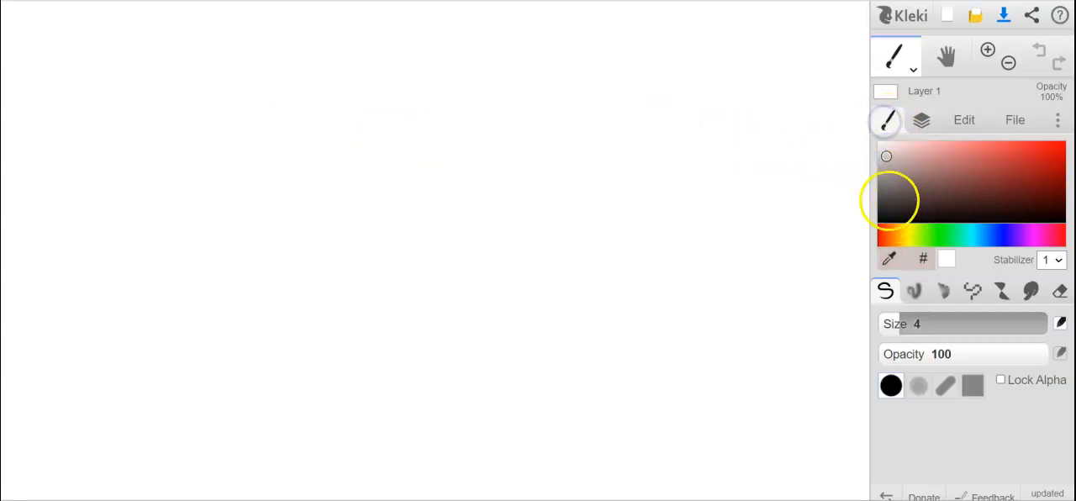
click(901, 191)
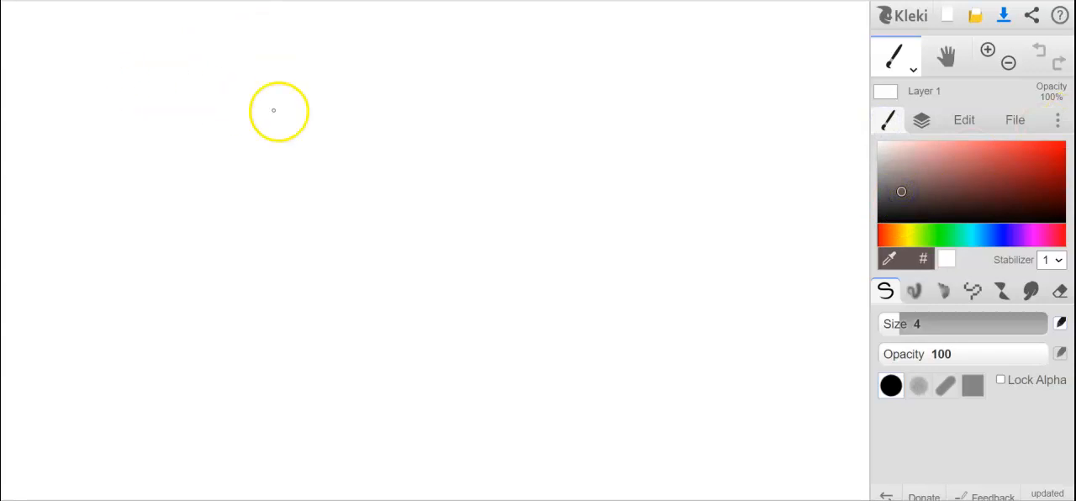
click(891, 161)
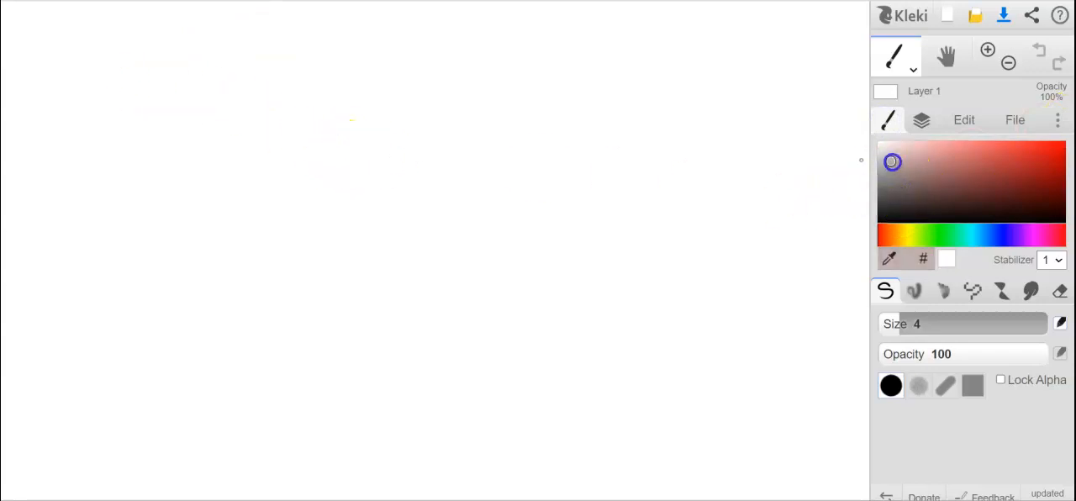
mouse_move(316, 162)
mouse_down()
mouse_move(271, 159)
mouse_move(309, 150)
mouse_move(291, 243)
mouse_up()
drag(245, 170, 370, 197)
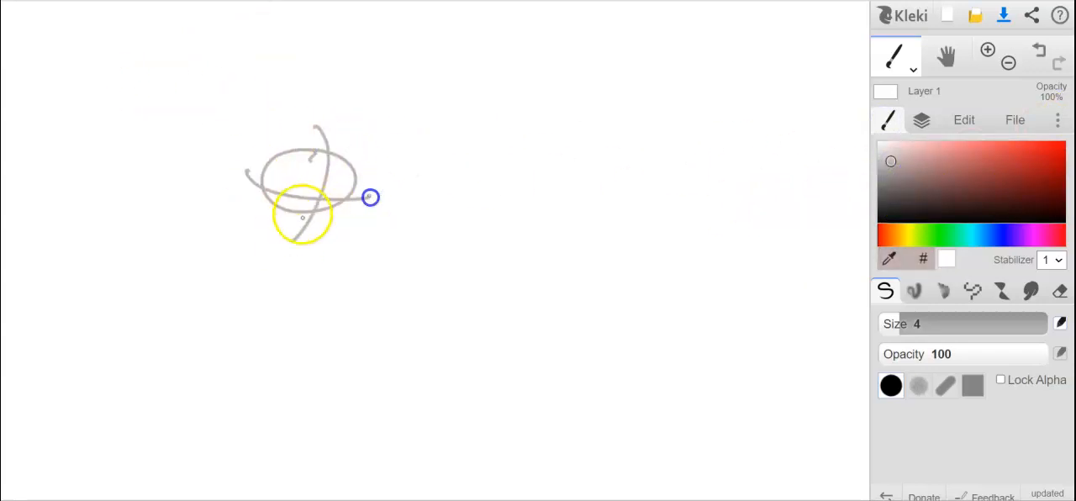
Rough in the character's torso, legs, feet and arms below the head.
drag(294, 218, 268, 285)
mouse_move(307, 220)
mouse_down()
mouse_move(264, 276)
mouse_move(324, 286)
mouse_up()
drag(259, 289, 321, 294)
drag(269, 291, 279, 344)
drag(276, 338, 259, 347)
drag(298, 293, 294, 344)
mouse_move(326, 293)
mouse_down()
mouse_move(305, 341)
mouse_move(286, 345)
mouse_up()
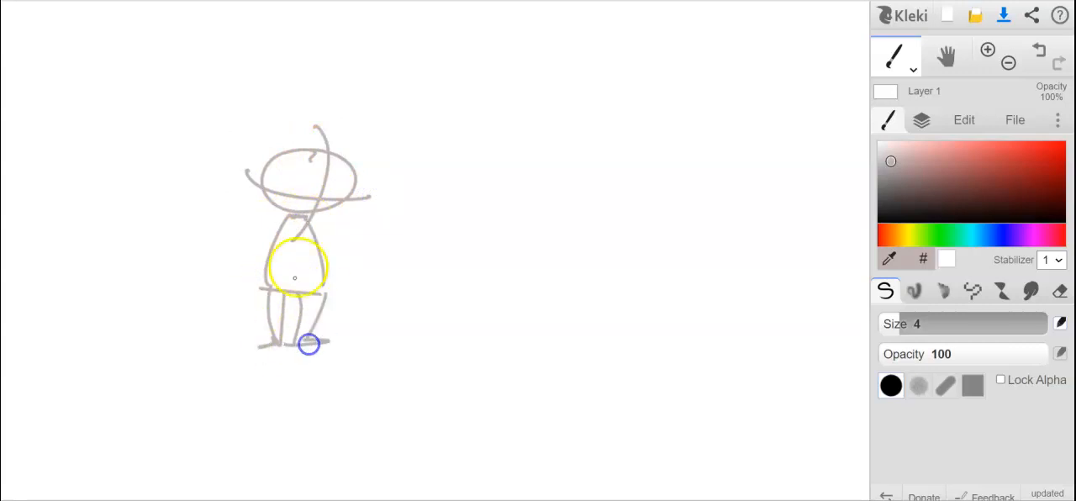
mouse_move(290, 214)
mouse_down()
mouse_move(246, 284)
mouse_move(331, 255)
mouse_move(325, 293)
mouse_up()
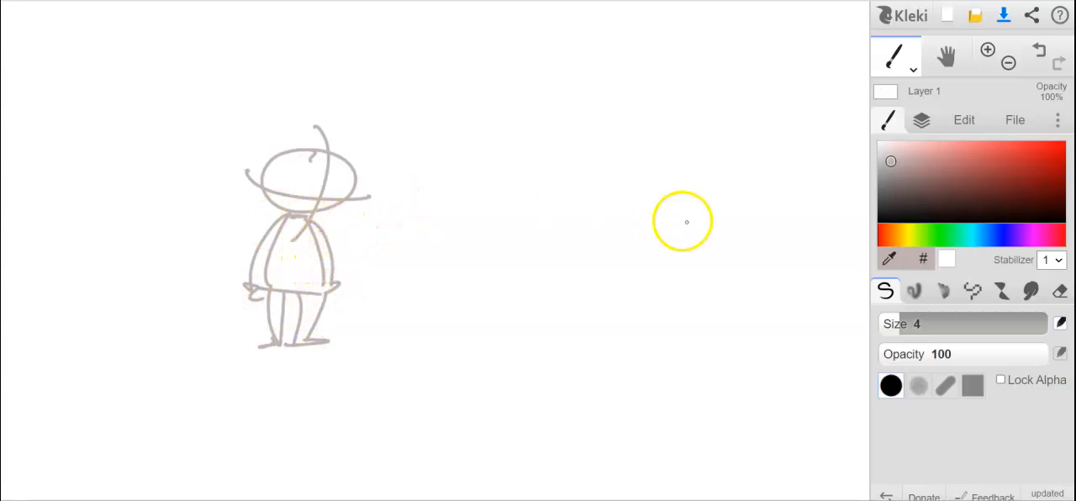
Pick a dark brown brush colour and outline the character's facial features, head, ear and spiky hair over the sketch.
click(930, 202)
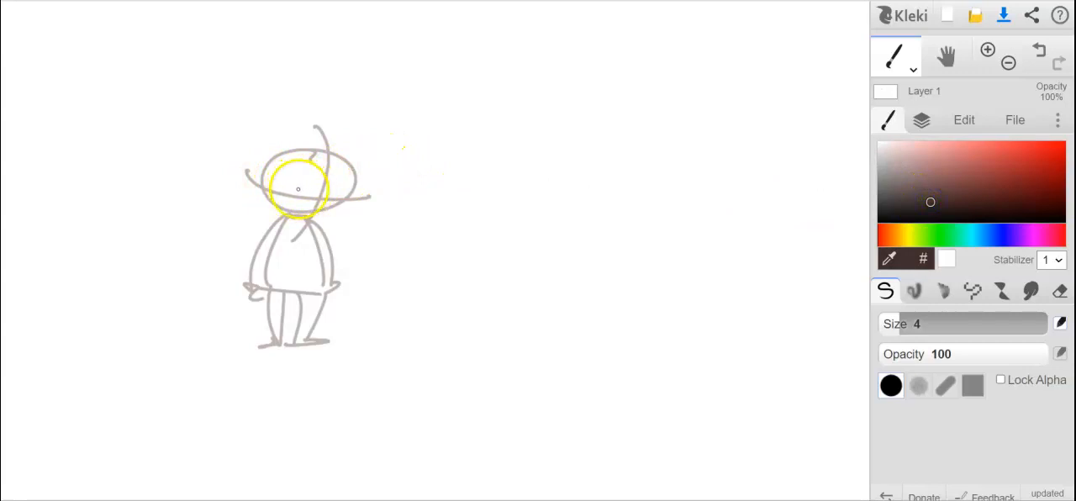
drag(282, 176, 307, 193)
drag(322, 196, 340, 187)
drag(281, 193, 293, 197)
drag(330, 200, 312, 199)
drag(307, 211, 298, 213)
drag(348, 188, 298, 215)
drag(265, 181, 297, 217)
mouse_move(273, 185)
mouse_down()
mouse_move(259, 192)
mouse_move(269, 163)
mouse_move(351, 121)
mouse_move(362, 161)
mouse_up()
drag(273, 154, 350, 183)
Outline the character's arms, shorts, legs, shoes and shirt neckline in dark brown over the body sketch.
mouse_move(295, 216)
mouse_down()
mouse_move(305, 221)
mouse_move(265, 279)
mouse_move(247, 256)
mouse_move(258, 280)
mouse_move(342, 253)
mouse_up()
mouse_move(341, 253)
mouse_down()
mouse_move(323, 284)
mouse_move(326, 270)
mouse_up()
mouse_move(266, 293)
mouse_down()
mouse_move(313, 294)
mouse_move(267, 325)
mouse_move(287, 313)
mouse_move(276, 326)
mouse_move(321, 318)
mouse_up()
drag(316, 318, 323, 301)
drag(275, 323, 276, 338)
mouse_move(281, 323)
mouse_down()
mouse_move(267, 344)
mouse_move(300, 339)
mouse_up()
mouse_move(305, 324)
mouse_down()
mouse_move(301, 341)
mouse_move(329, 342)
mouse_up()
drag(288, 221, 314, 219)
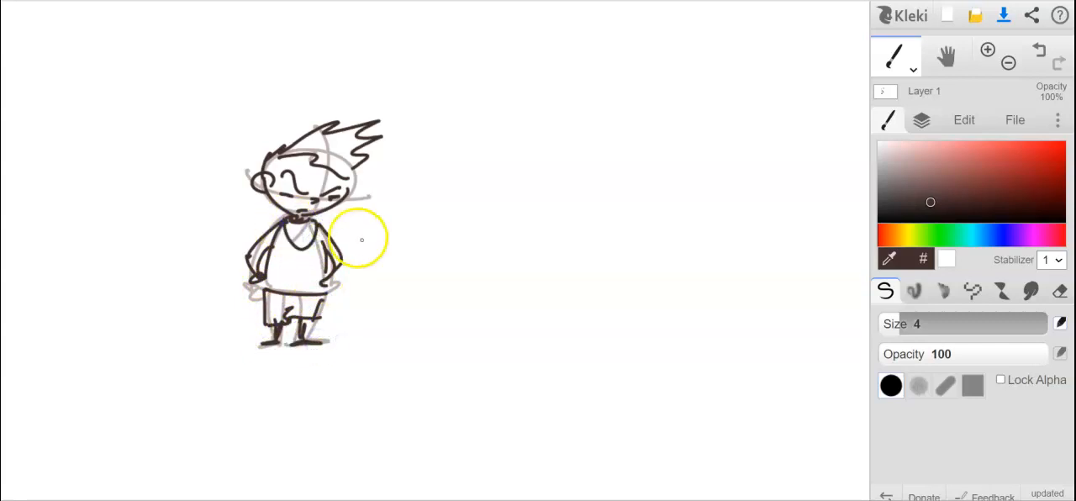
Draw a ground line, a horizontal arrow across the head, a vertical axis through the body and a hip line, using a darker red-brown.
drag(217, 345, 421, 351)
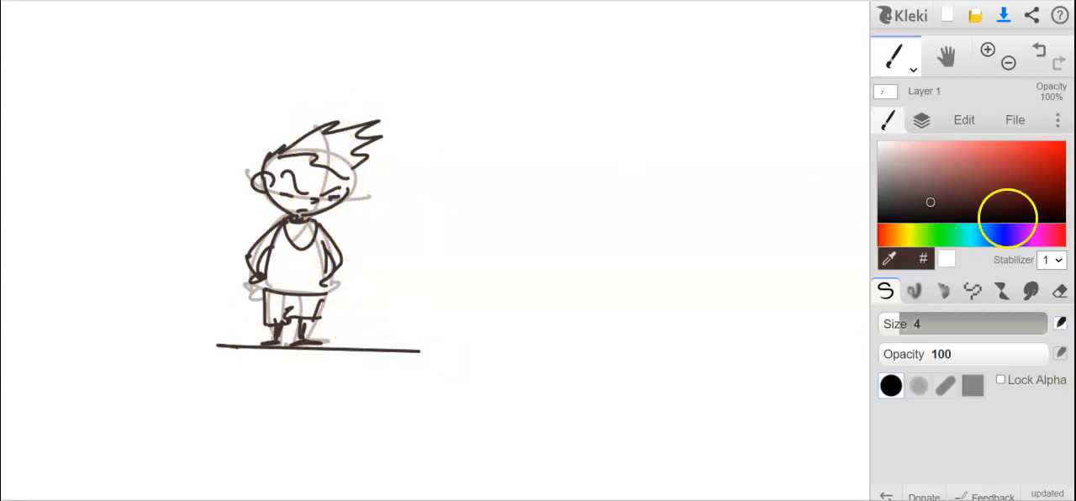
click(999, 207)
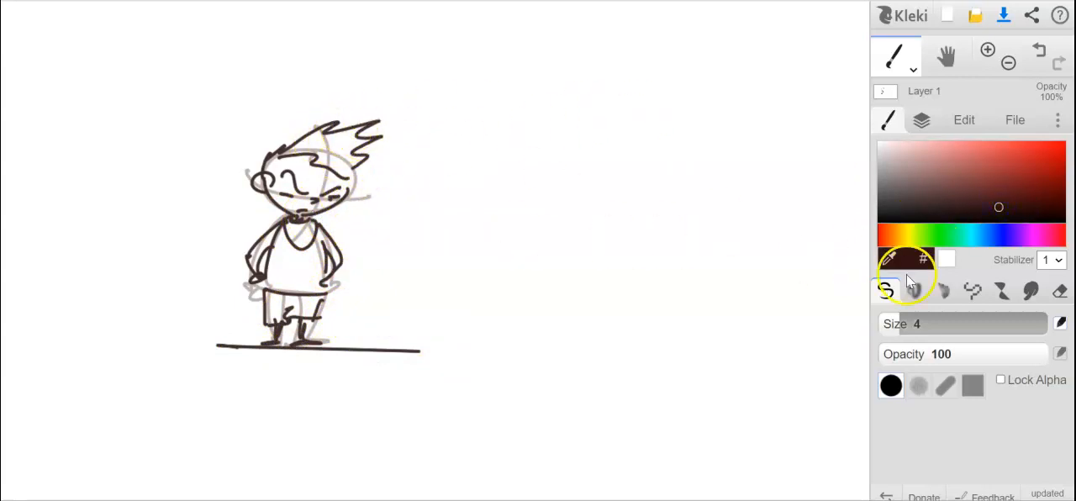
drag(232, 149, 477, 151)
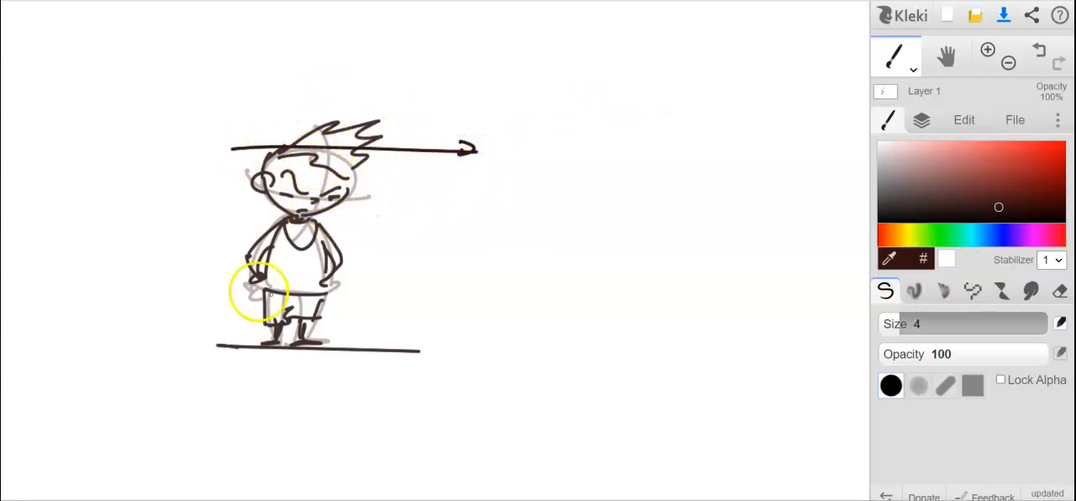
drag(307, 99, 285, 407)
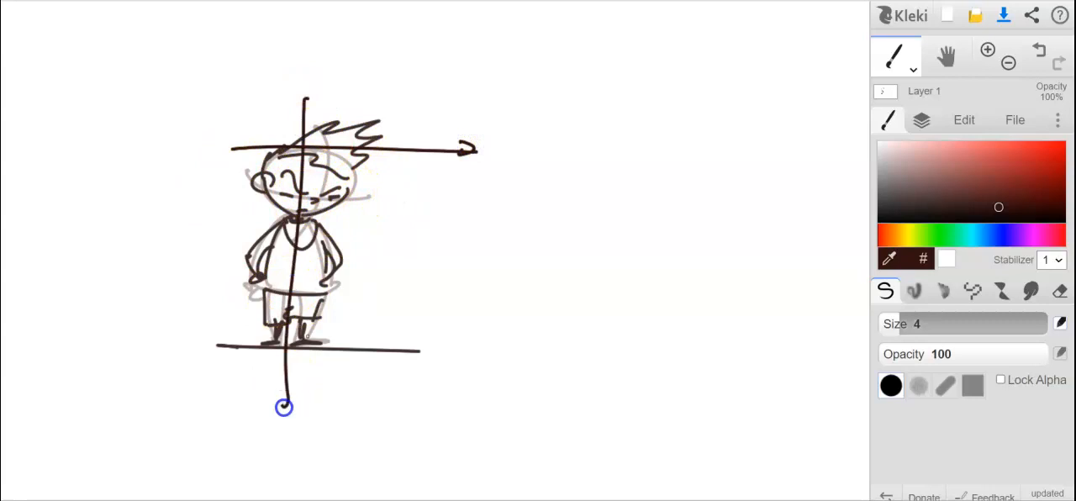
drag(220, 278, 401, 285)
drag(303, 340, 329, 349)
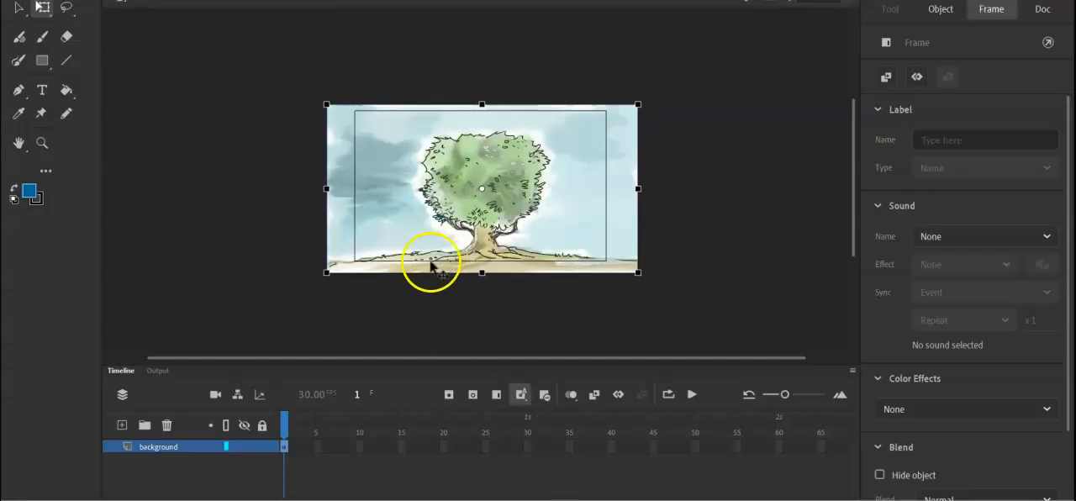
Switch back to Adobe Animate and add a new layer above the background layer.
key(ctrl+equal)
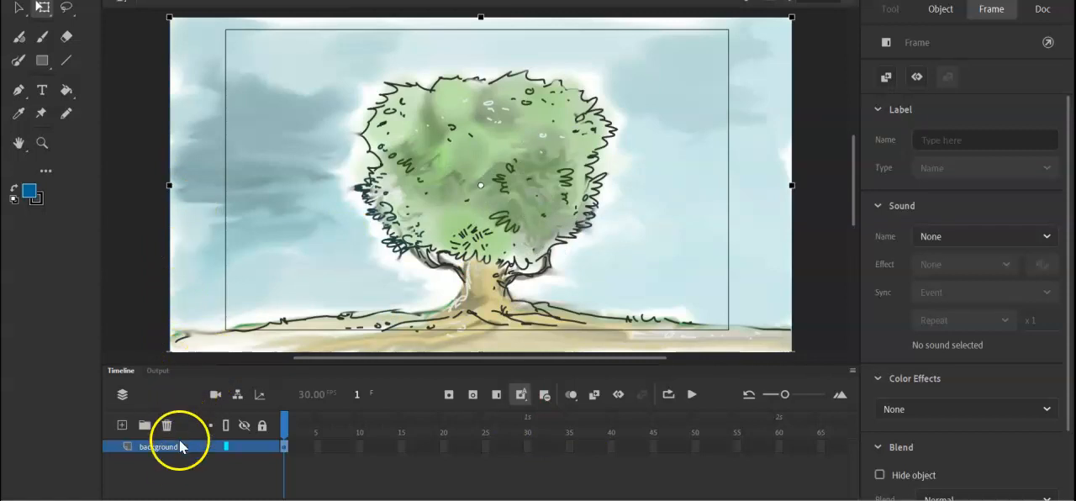
click(122, 426)
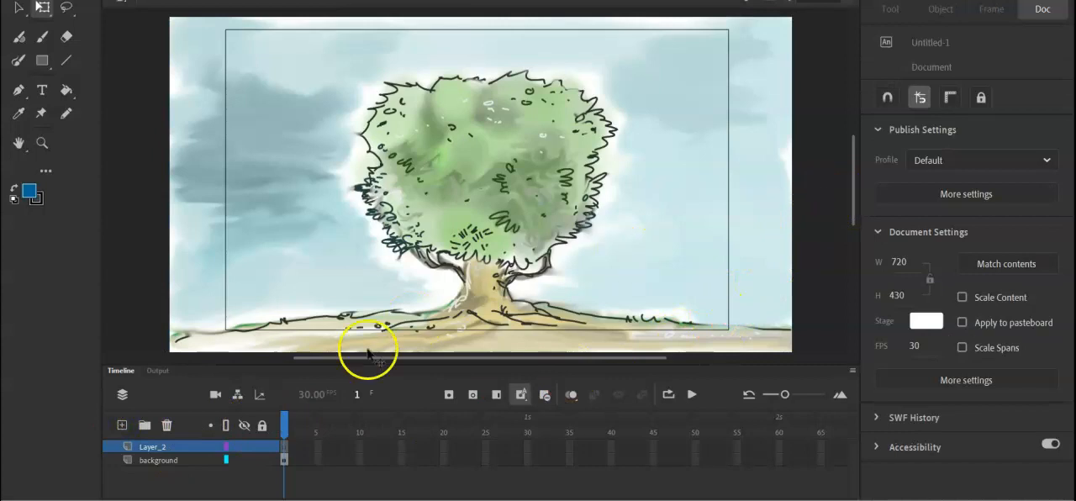
Show the background layer's artwork as outlines only and lock that layer.
click(243, 460)
click(245, 460)
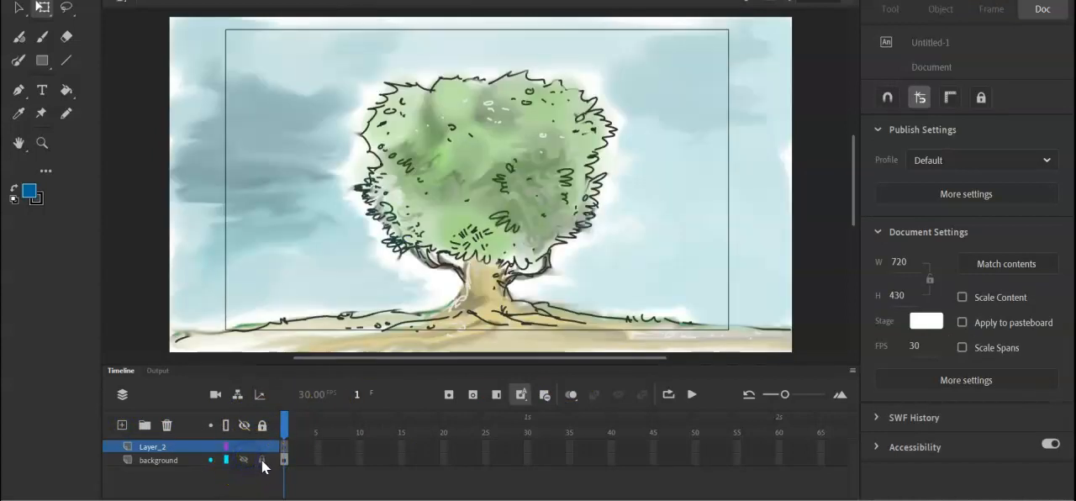
click(226, 460)
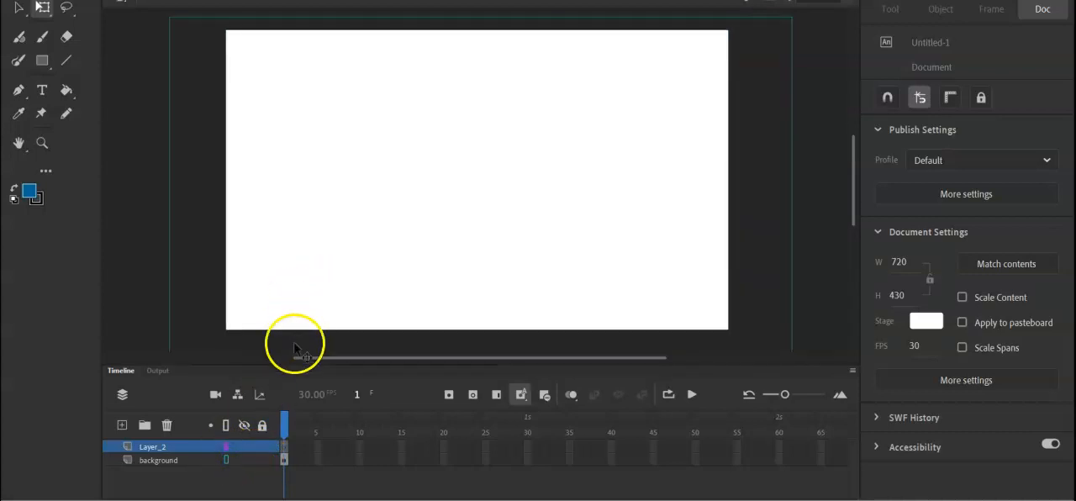
click(262, 459)
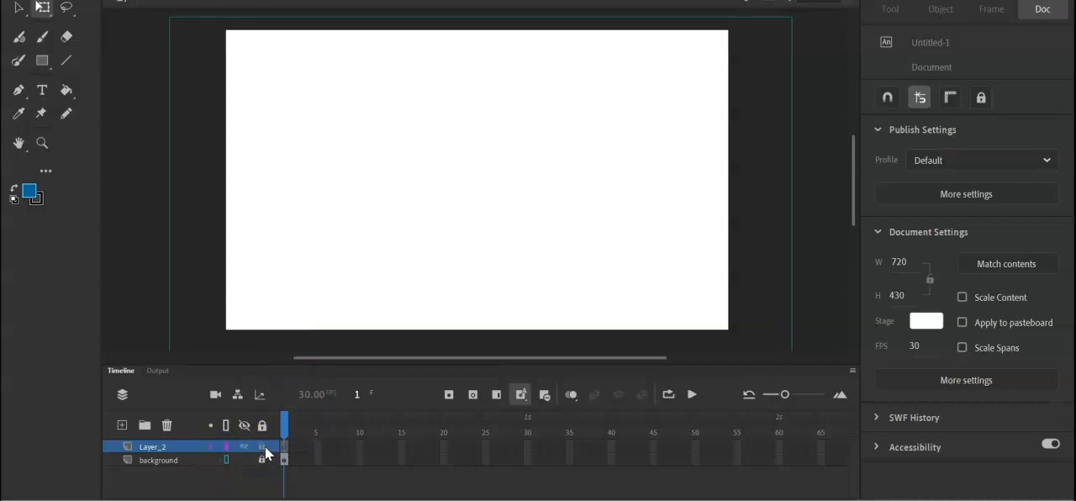
Rename the layer above the background as object.
double_click(159, 446)
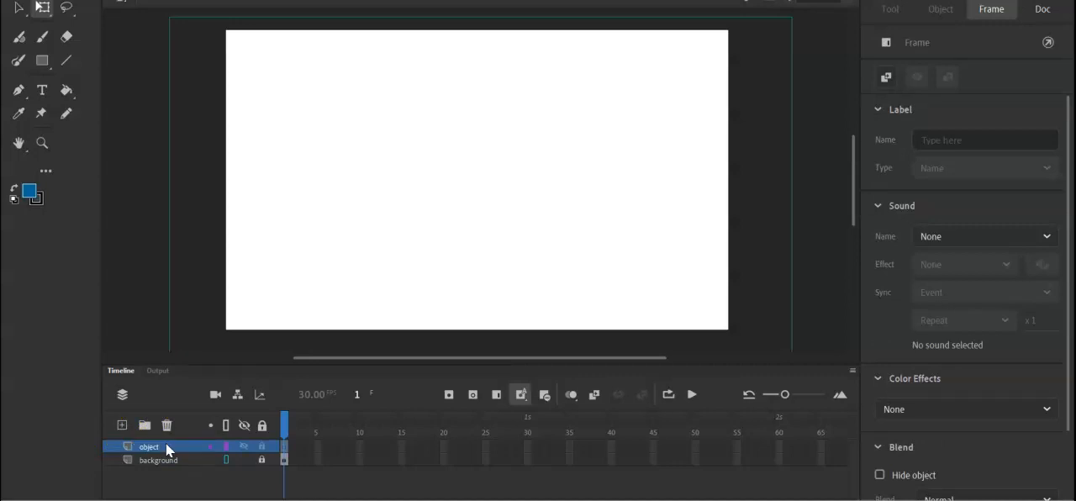
key(ctrl+=)
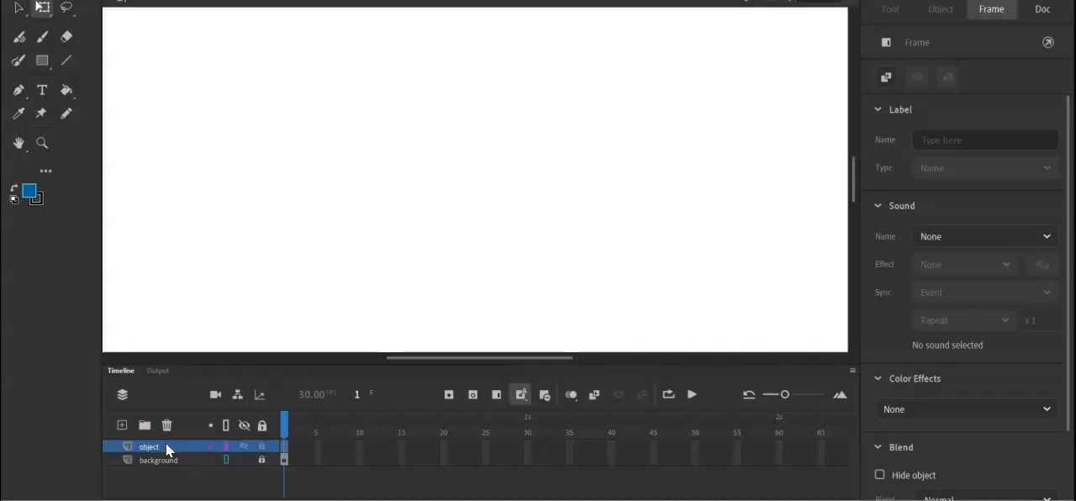
key(ctrl+minus)
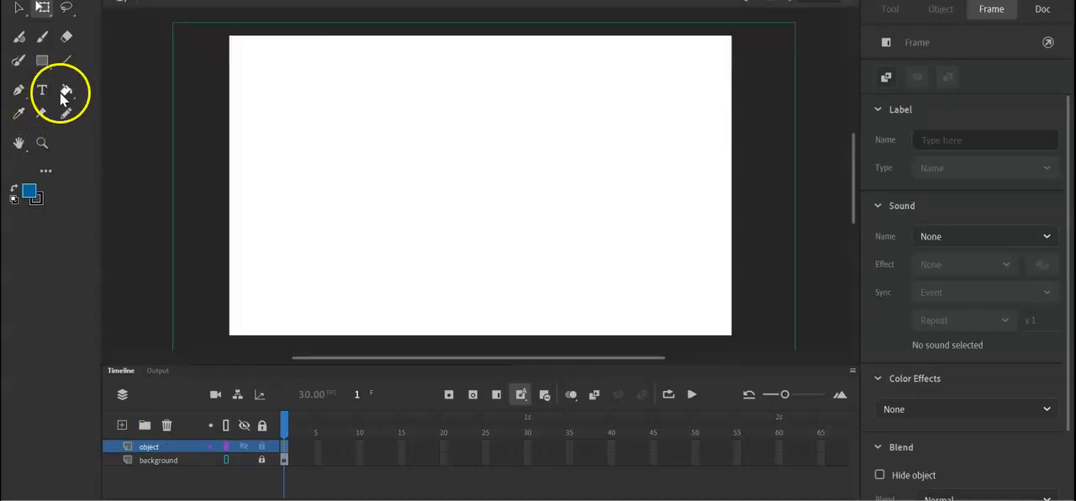
Try drawing a small circle with the Classic Brush in a light grey fill, and undo it.
click(70, 113)
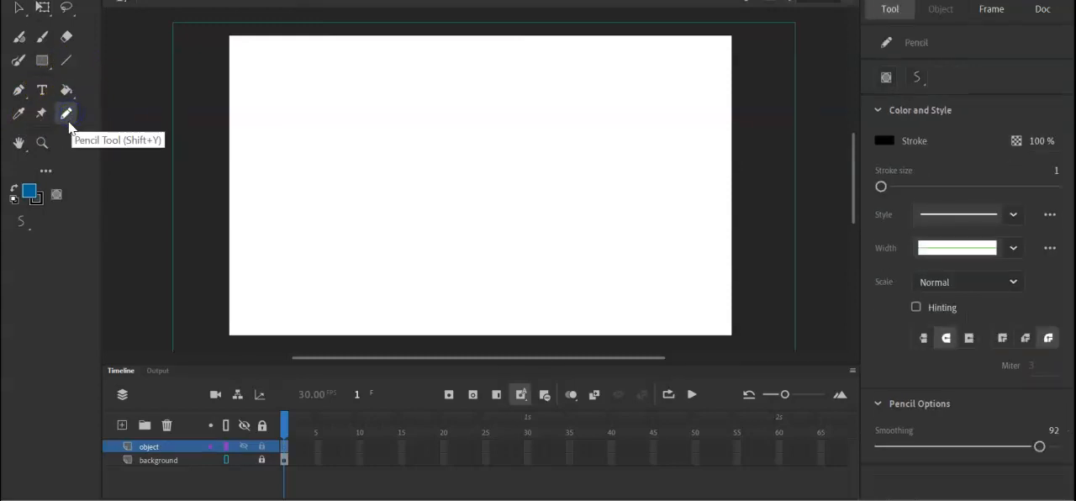
click(42, 36)
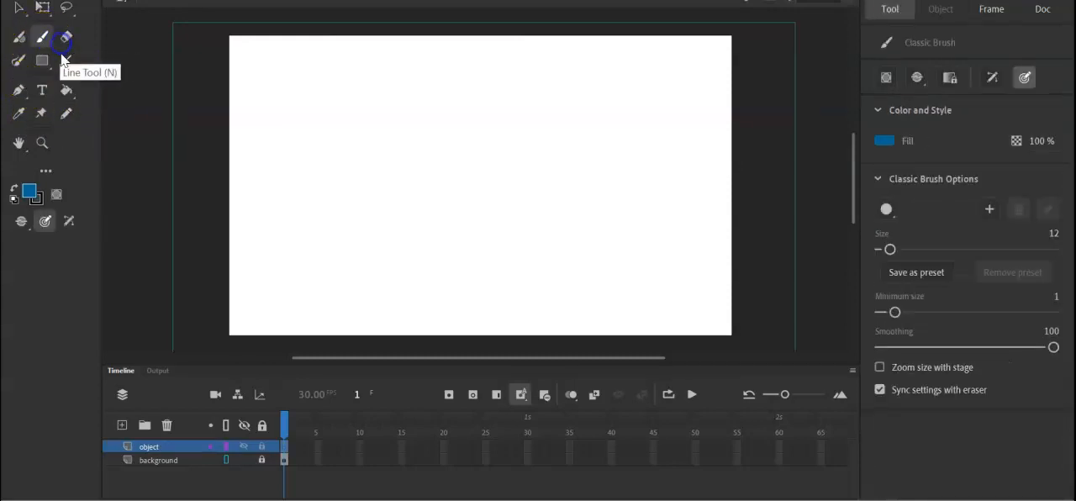
click(29, 192)
click(92, 274)
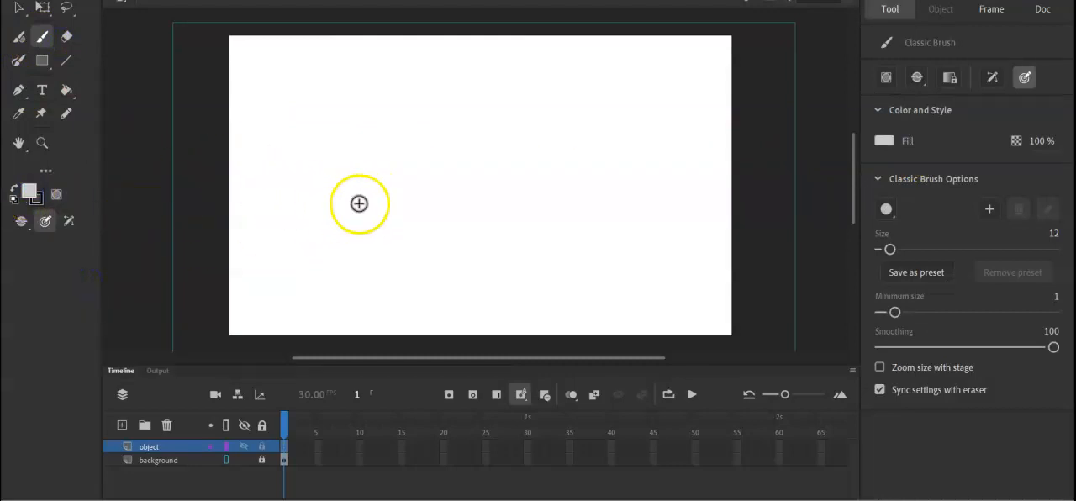
mouse_move(356, 227)
mouse_down()
mouse_move(356, 211)
mouse_move(379, 221)
mouse_up()
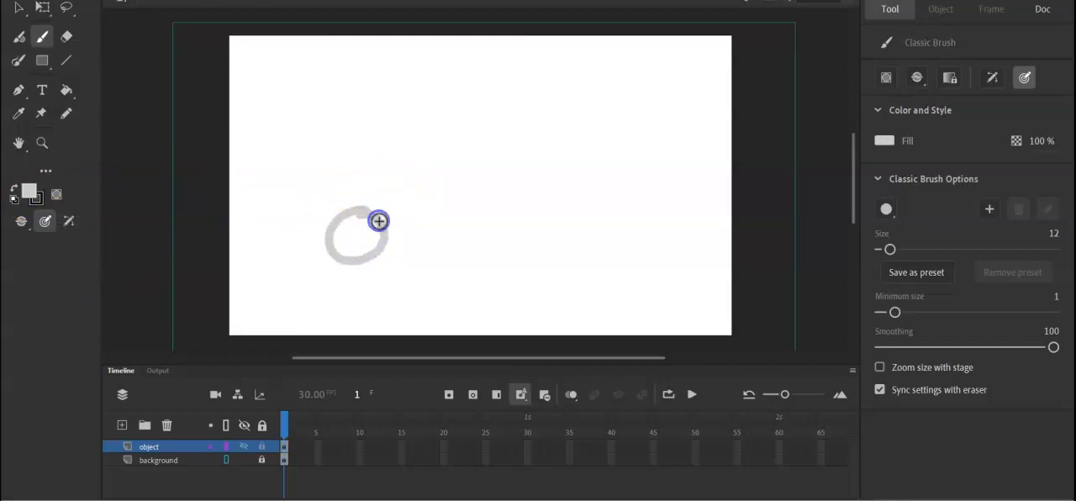
key(ctrl+z)
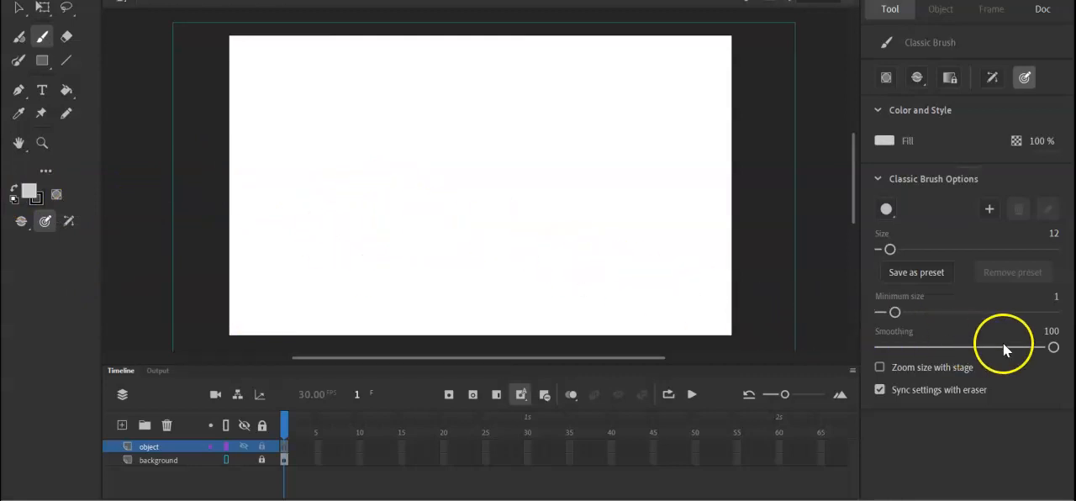
Set the Classic Brush minimum size to 0, try an oval stroke on the stage, and undo it.
drag(894, 312, 880, 312)
drag(443, 156, 447, 170)
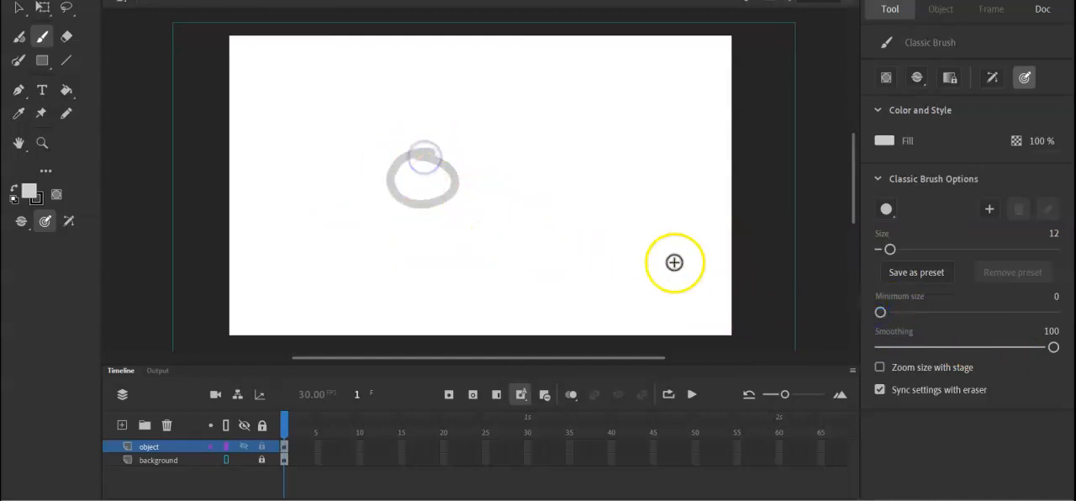
key(ctrl+z)
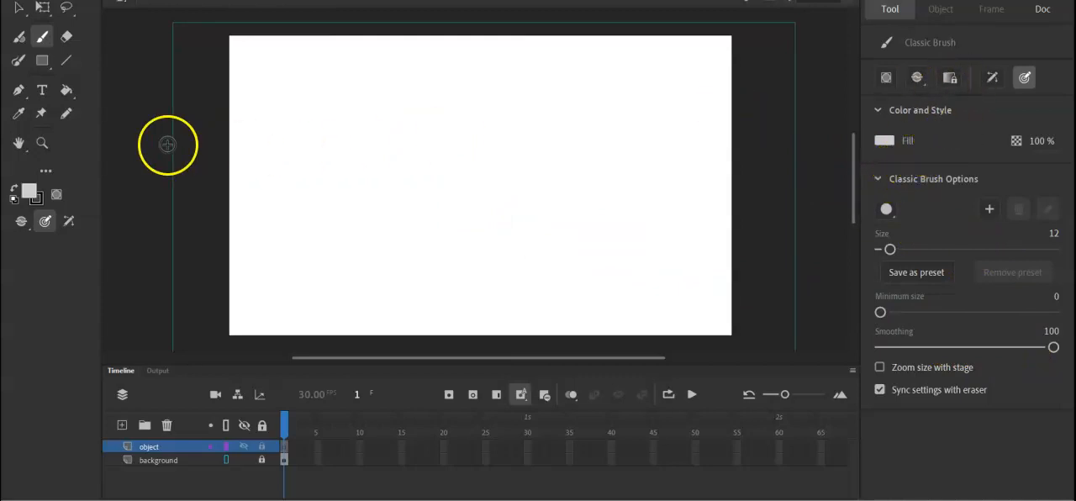
Choose the narrow vertical ellipse tip for the Classic Brush, try a circle stroke, and undo it.
click(18, 60)
click(41, 41)
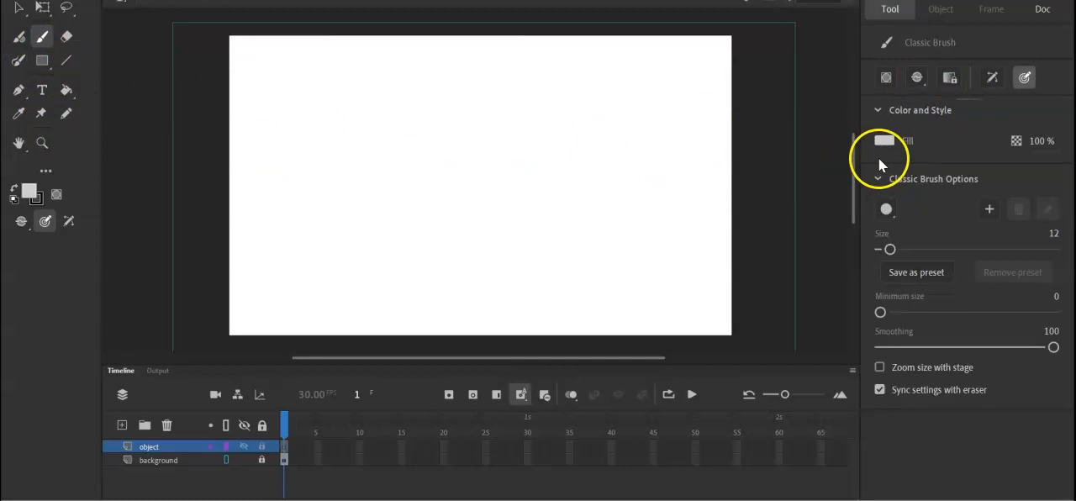
click(886, 211)
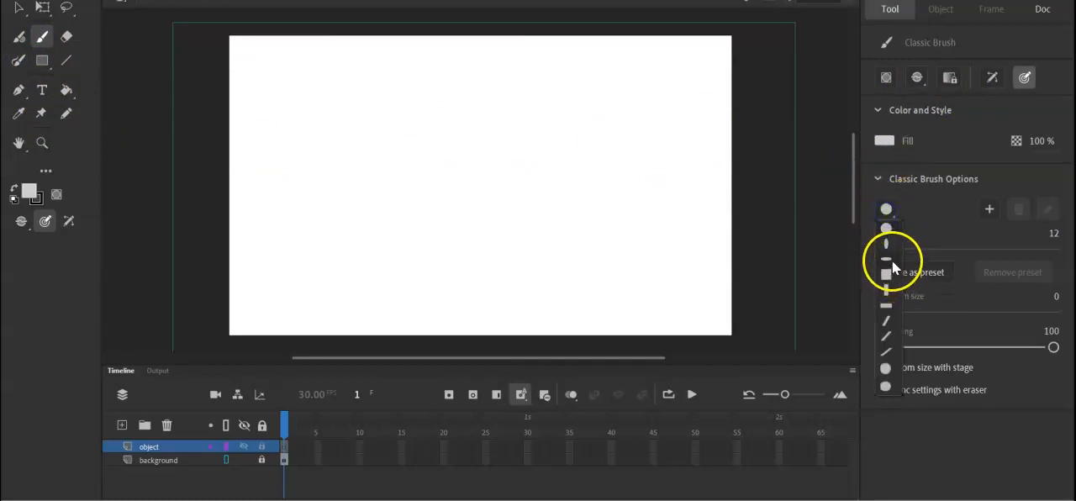
click(887, 245)
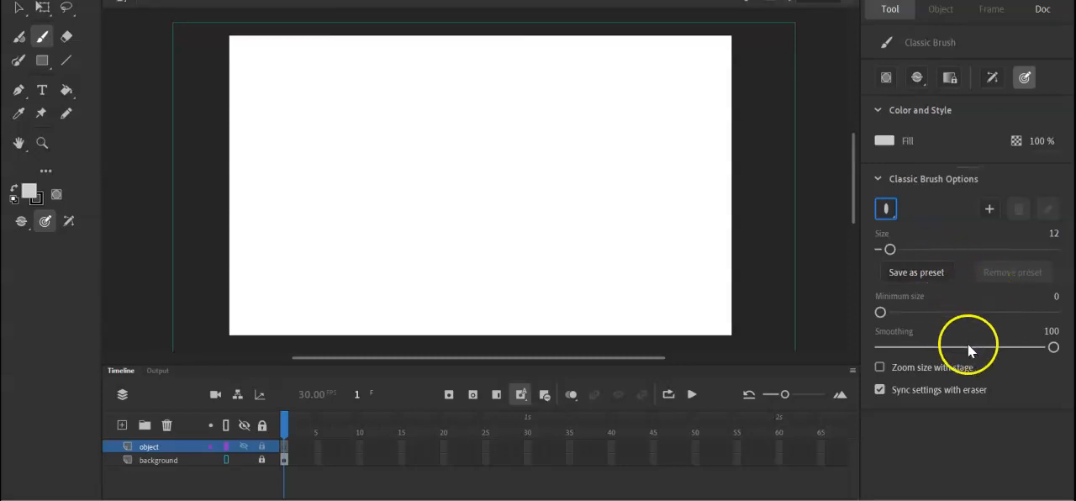
mouse_move(347, 140)
mouse_down()
mouse_move(358, 195)
mouse_move(371, 191)
mouse_up()
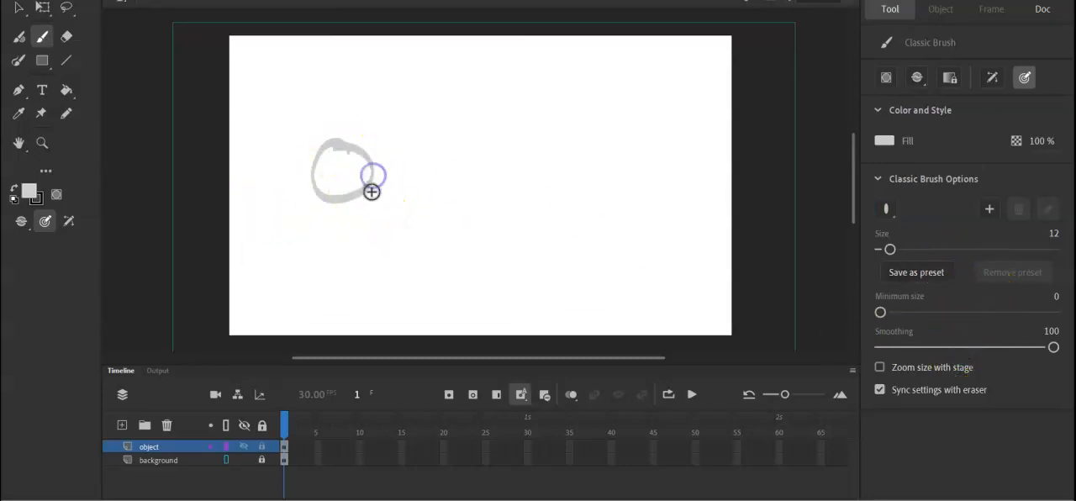
key(ctrl+z)
Try Pencil strokes on the stage before and after changing the fill colour to medium grey, undoing each one.
click(68, 111)
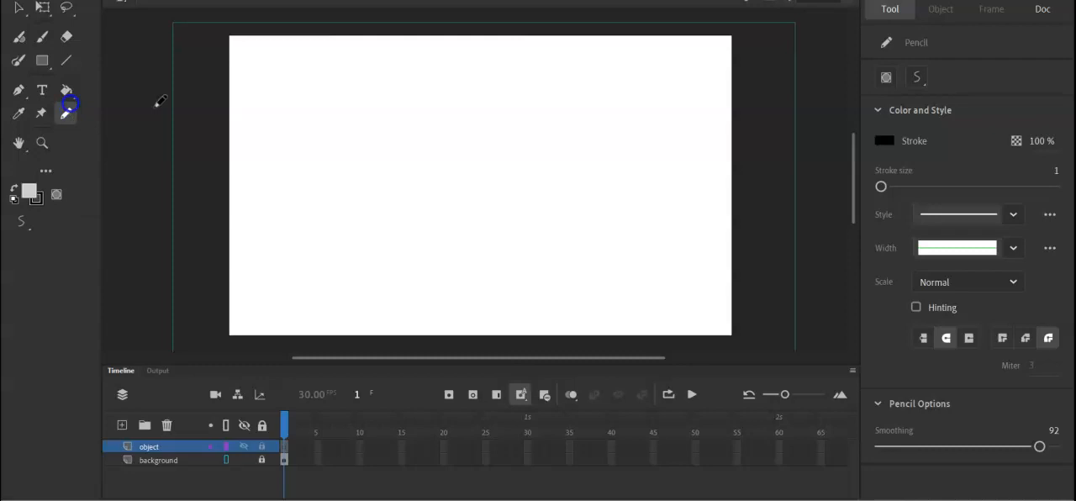
drag(352, 178, 365, 179)
key(ctrl+z)
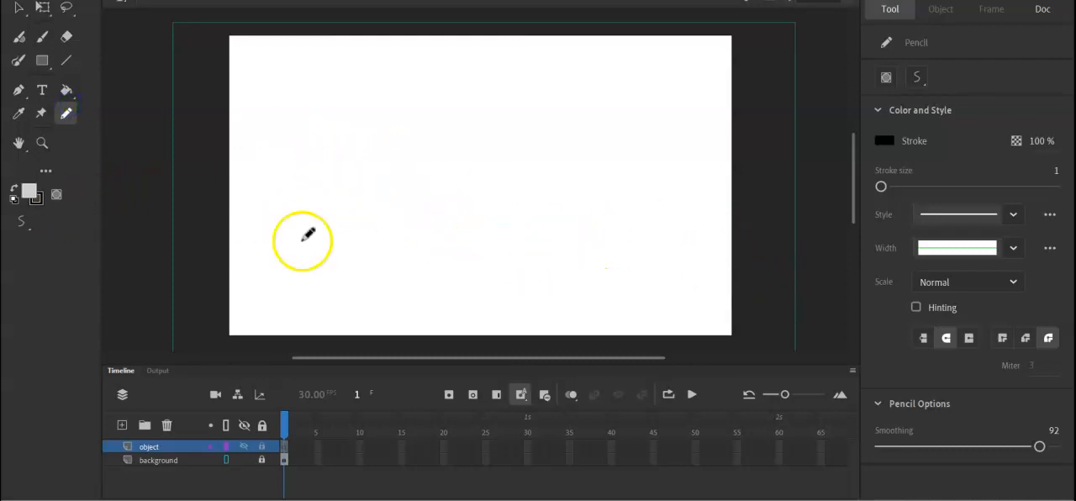
click(33, 199)
click(96, 257)
drag(310, 175, 328, 167)
key(ctrl+z)
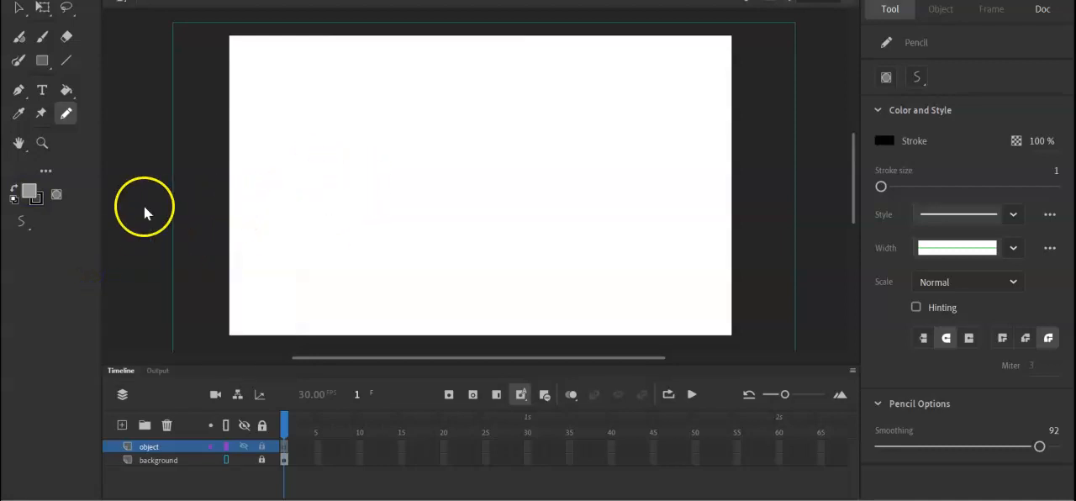
Set the Pencil stroke colour to grey and sketch an oval head with curved vertical and horizontal guide lines.
click(35, 198)
click(91, 271)
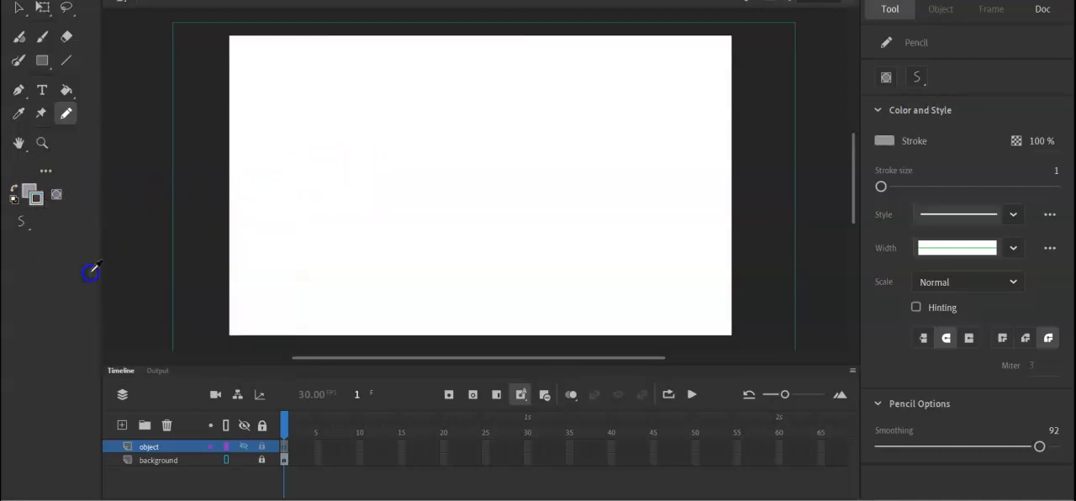
mouse_move(308, 161)
mouse_down()
mouse_move(344, 184)
mouse_move(309, 235)
mouse_move(366, 195)
mouse_up()
drag(276, 227, 398, 205)
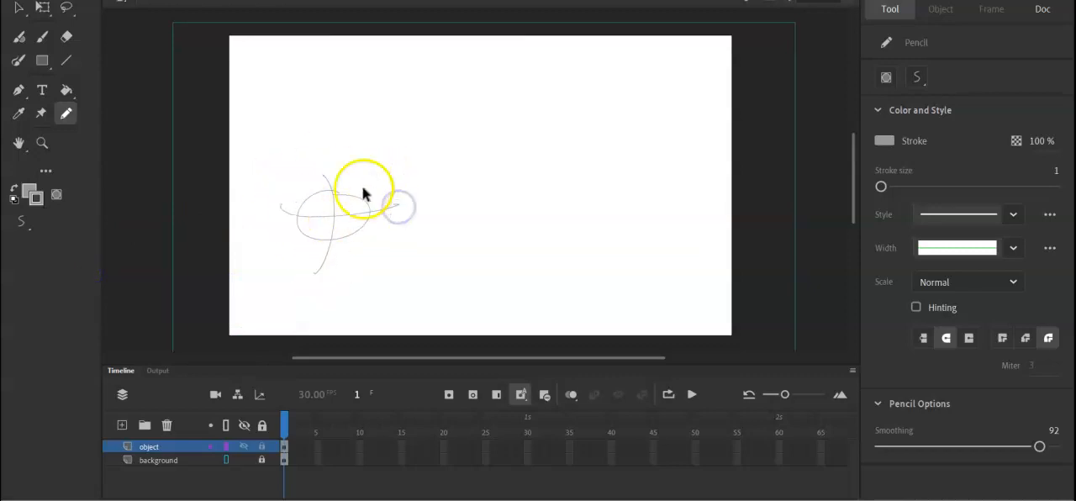
Sketch the eyes, brows, nose and mouth along the head's guide lines with the Pencil tool.
key(ctrl+equal)
key(h)
drag(325, 258, 478, 190)
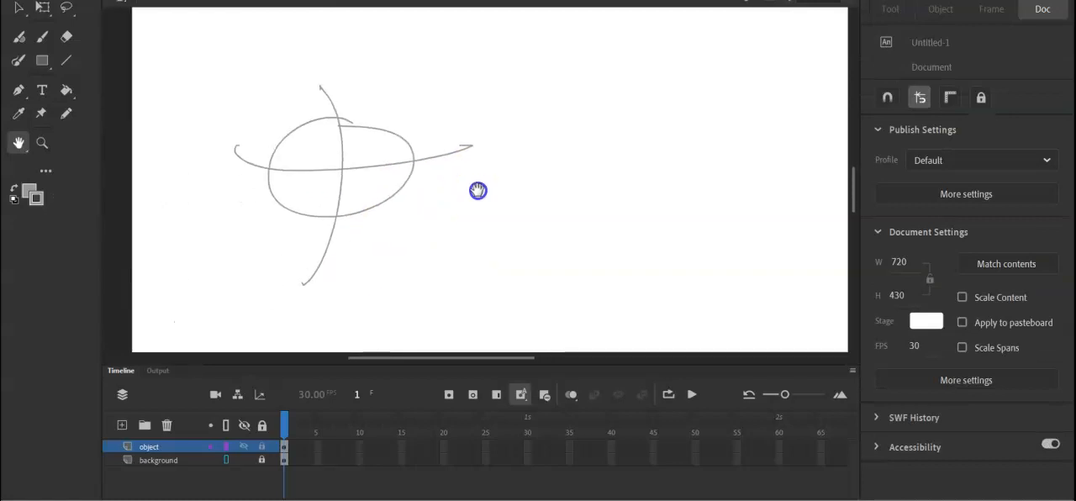
key(y)
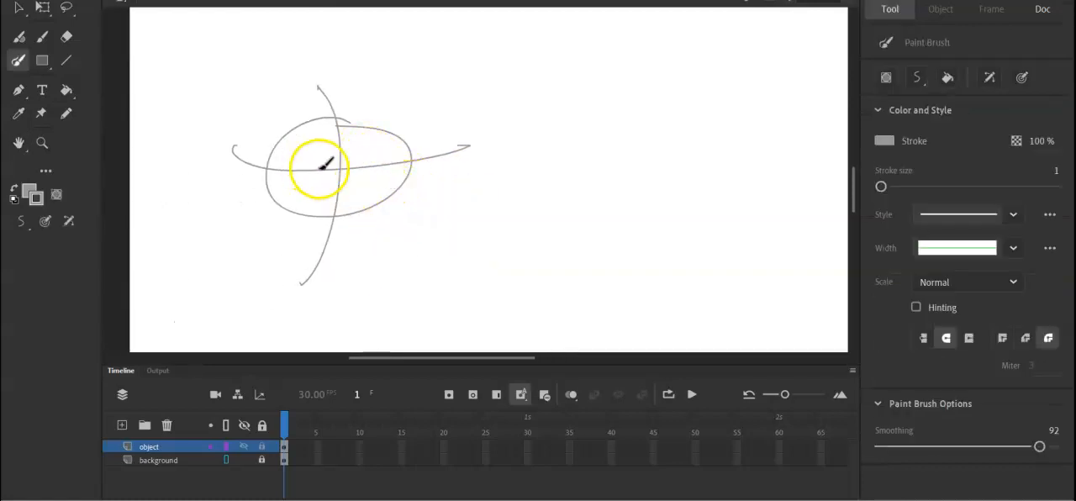
click(67, 113)
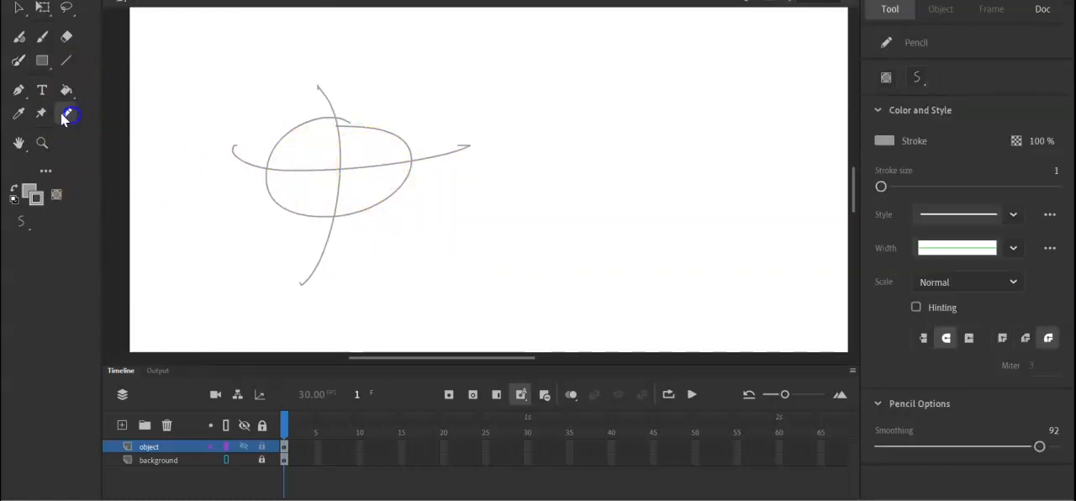
mouse_move(288, 163)
mouse_down()
mouse_move(327, 162)
mouse_move(301, 172)
mouse_move(377, 157)
mouse_up()
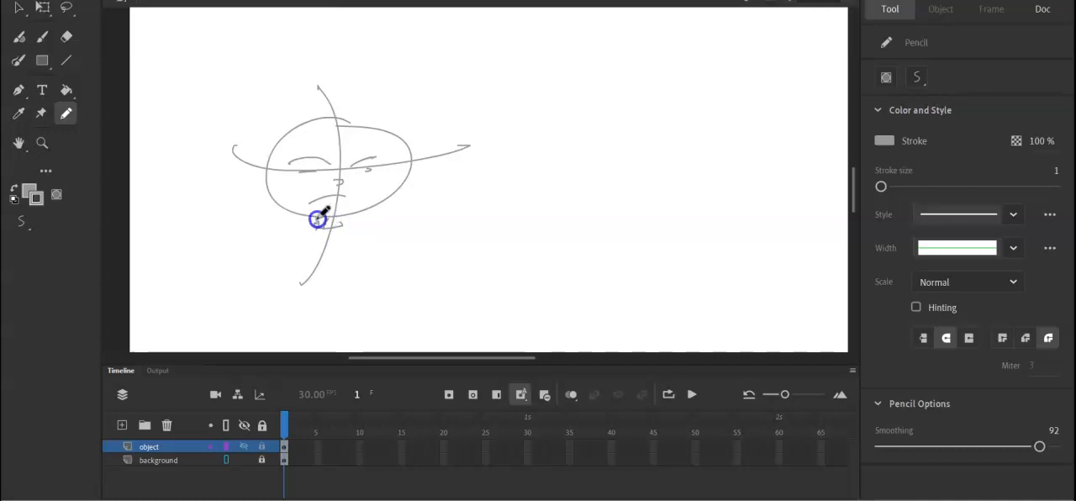
Sketch the character's torso with a waistline and shorts below the head.
drag(308, 230, 291, 282)
drag(339, 223, 354, 278)
mouse_move(287, 281)
mouse_down()
mouse_move(304, 311)
mouse_move(350, 282)
mouse_up()
drag(286, 281, 295, 323)
drag(349, 281, 346, 299)
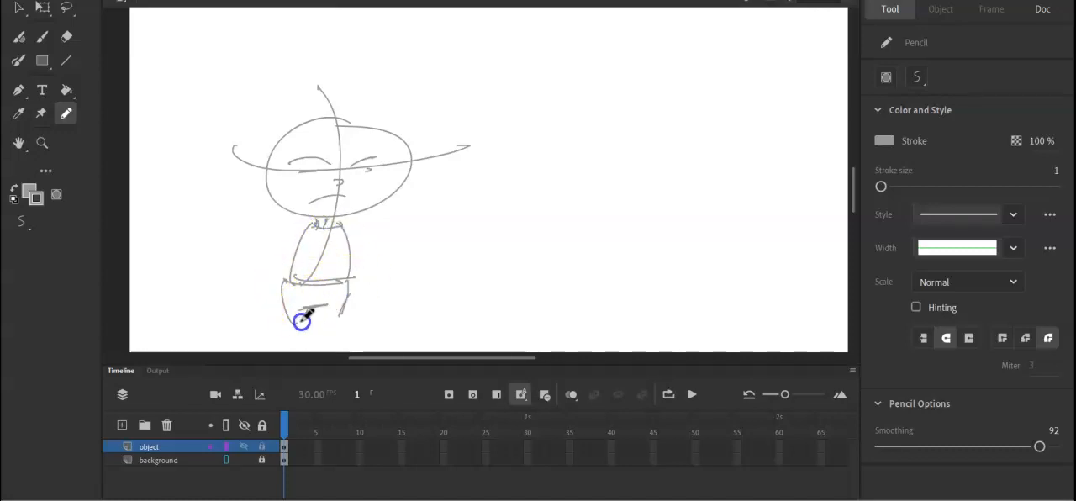
Sketch the character's feet, bent arms with hands at the waist, and shirt neckline.
drag(301, 337, 304, 337)
drag(324, 334, 338, 332)
drag(306, 224, 274, 261)
mouse_move(346, 227)
mouse_down()
mouse_move(365, 255)
mouse_move(351, 276)
mouse_move(363, 277)
mouse_up()
drag(307, 230, 339, 230)
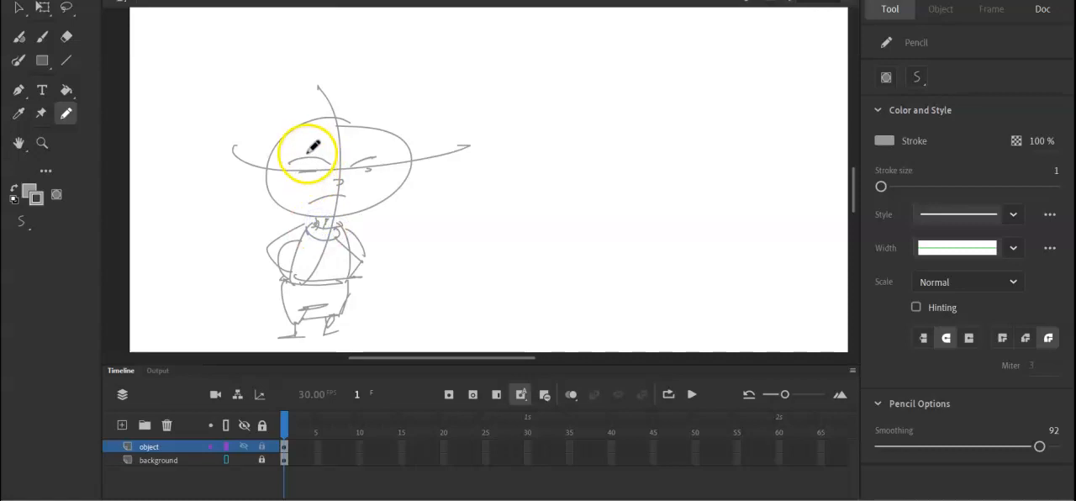
Sketch an ear on each side of the head and spiky hair across the top.
drag(269, 161, 264, 192)
drag(405, 170, 387, 194)
mouse_move(286, 132)
mouse_down()
mouse_move(297, 120)
mouse_move(391, 108)
mouse_move(384, 131)
mouse_up()
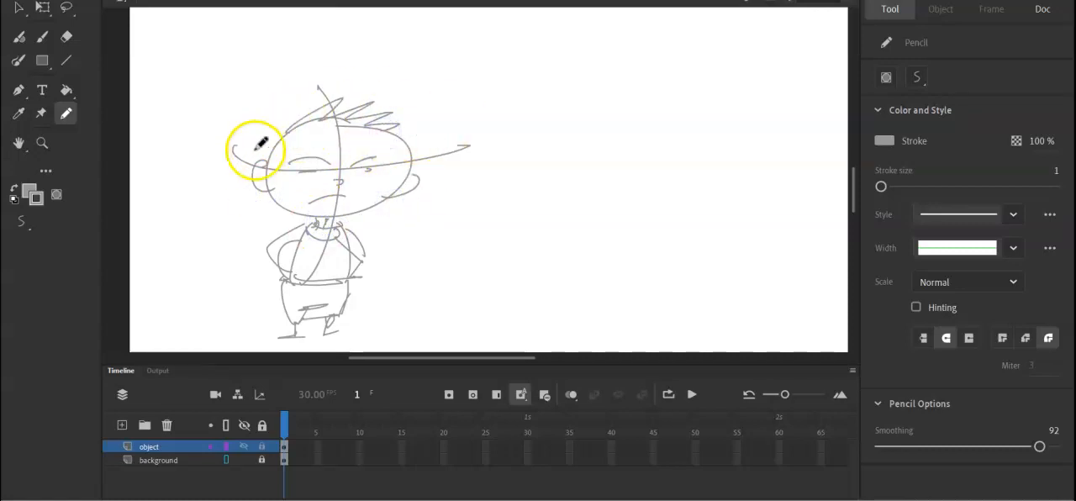
Select the whole character sketch and recolour its strokes light grey (#CCCCCC).
key(v)
mouse_move(211, 74)
mouse_down()
mouse_move(418, 339)
mouse_move(482, 345)
mouse_up()
click(36, 199)
click(56, 265)
click(200, 257)
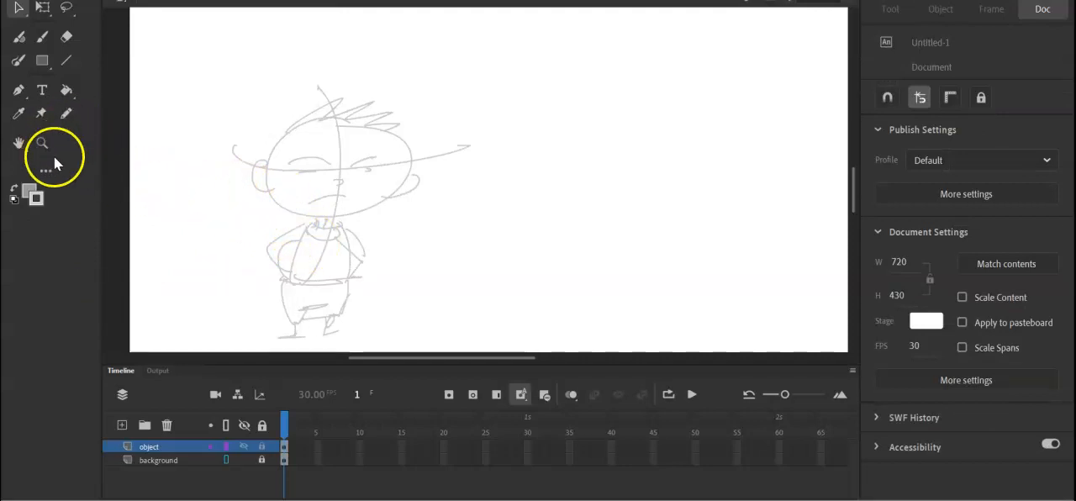
Add a layer named cu above the sketch and rename the sketch layer as rough.
click(122, 425)
click(150, 459)
double_click(160, 459)
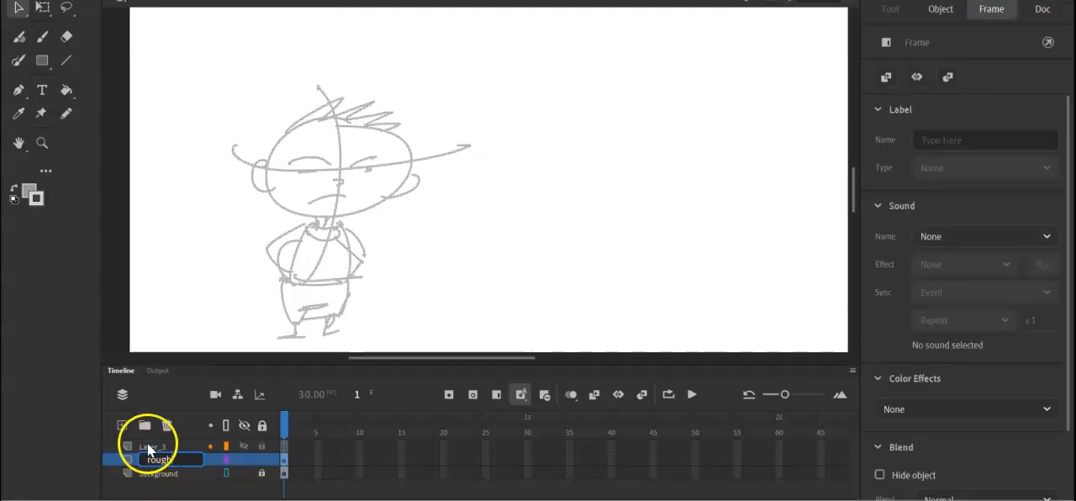
double_click(147, 445)
text(cu)
Set the Pencil stroke to black, try tracing the jaw line at stroke size 3, and undo it.
click(67, 113)
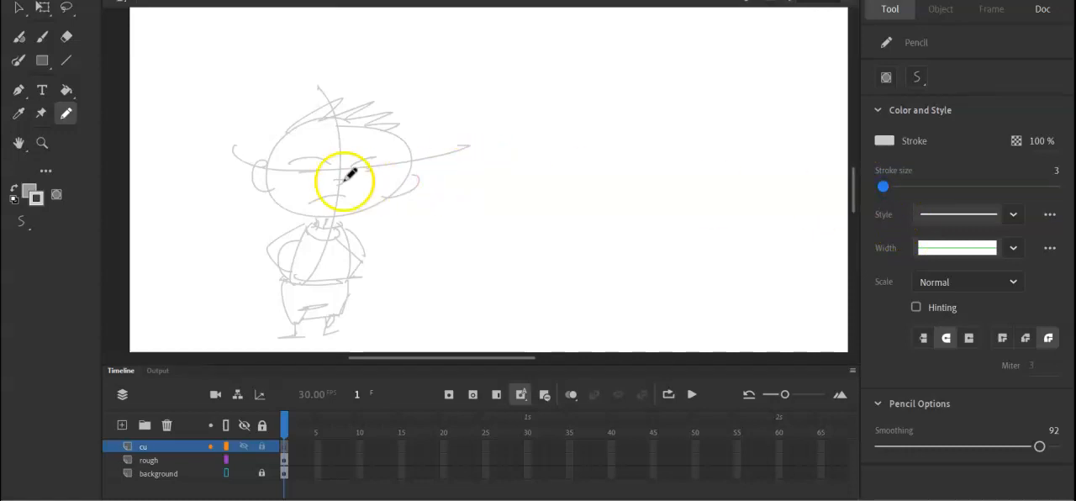
click(37, 195)
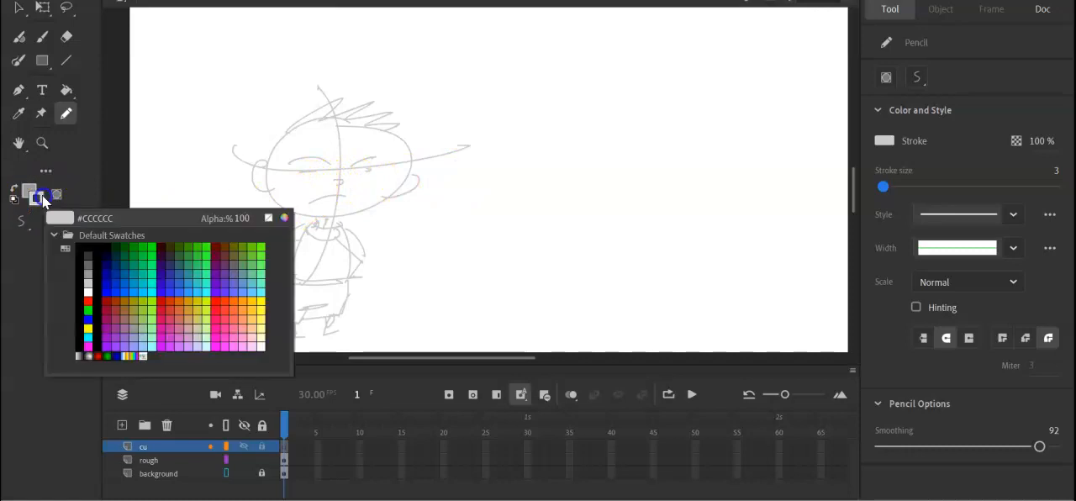
click(84, 245)
drag(270, 181, 274, 197)
drag(384, 202, 385, 203)
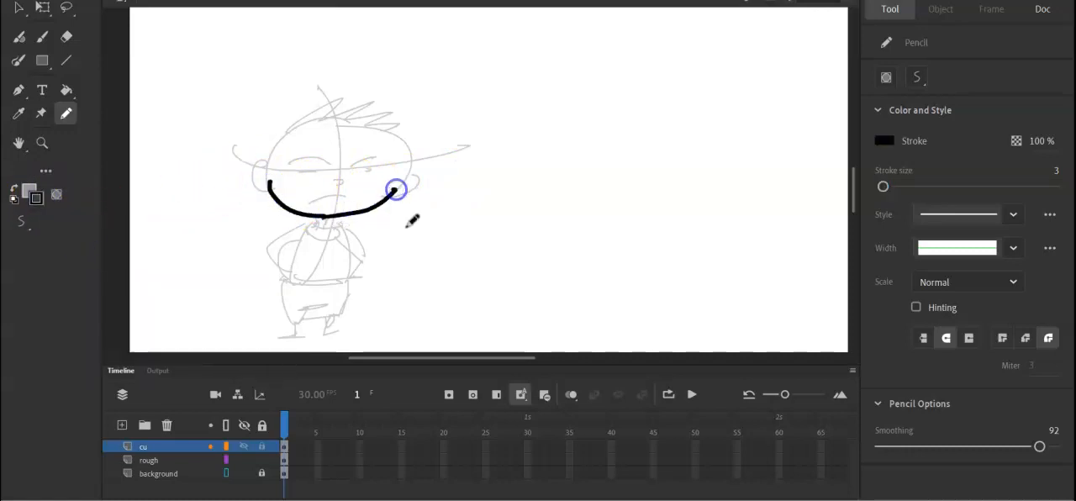
key(ctrl+z)
Set the stroke size to 2 and trace the head's jaw line in black on the cu layer.
drag(889, 192, 881, 187)
drag(268, 179, 266, 183)
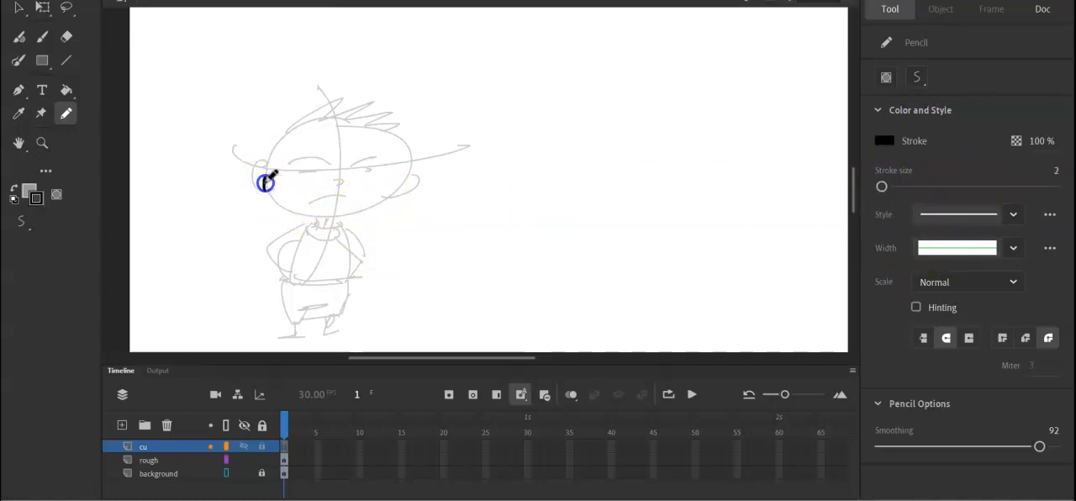
drag(390, 185, 390, 185)
key(ctrl+z)
drag(275, 169, 308, 217)
drag(398, 188, 405, 177)
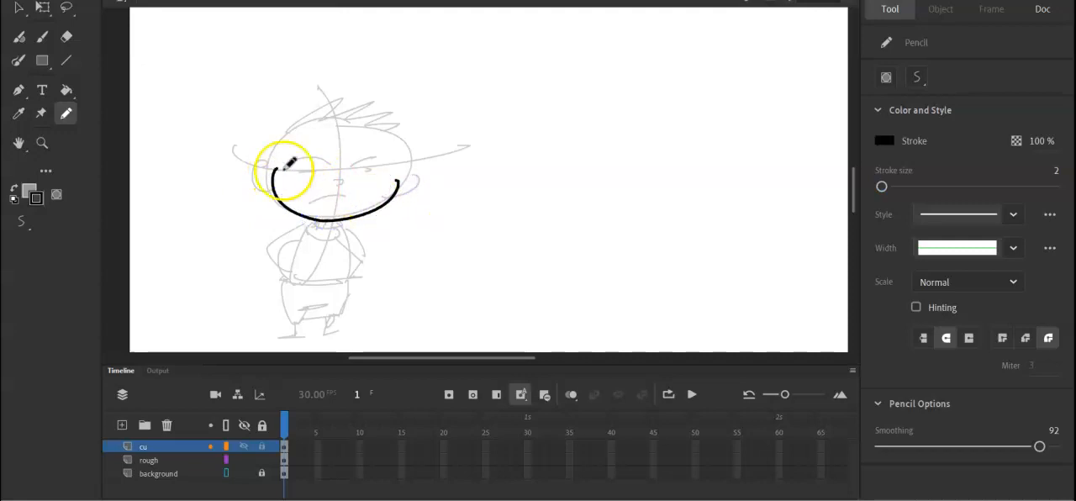
Trace both ears with their inner details in black with the Pencil, joining them to the jaw line's ends.
key(ctrl+equal)
key(h)
drag(277, 205, 493, 182)
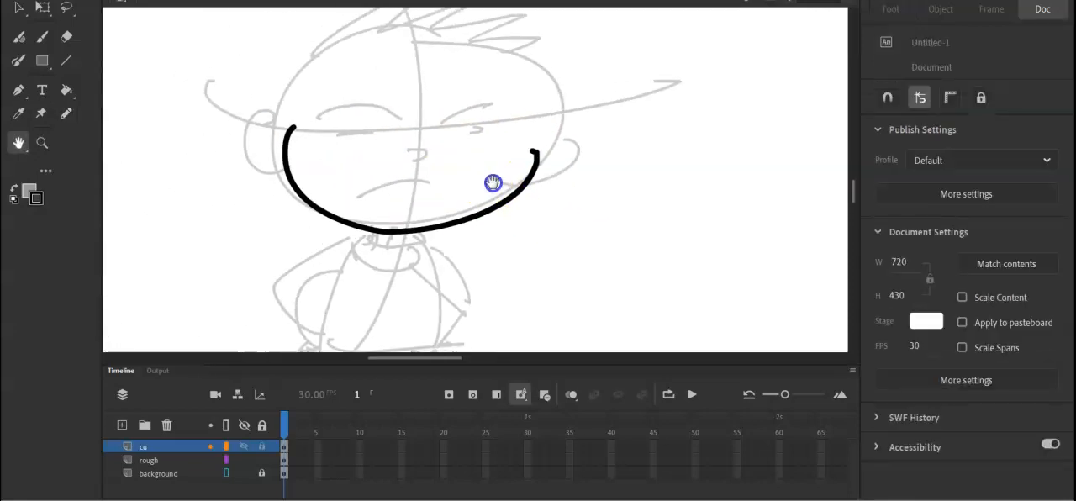
click(66, 113)
mouse_move(288, 127)
mouse_down()
mouse_move(263, 104)
mouse_move(280, 171)
mouse_move(272, 139)
mouse_up()
drag(536, 152, 543, 173)
Trace the eyebrows, round eyes with side-looking pupils, nose and smirking mouth in black inside the head.
mouse_move(338, 110)
mouse_down()
mouse_move(388, 122)
mouse_move(490, 112)
mouse_up()
mouse_move(367, 134)
mouse_down()
mouse_move(361, 166)
mouse_move(368, 131)
mouse_up()
drag(331, 155, 337, 149)
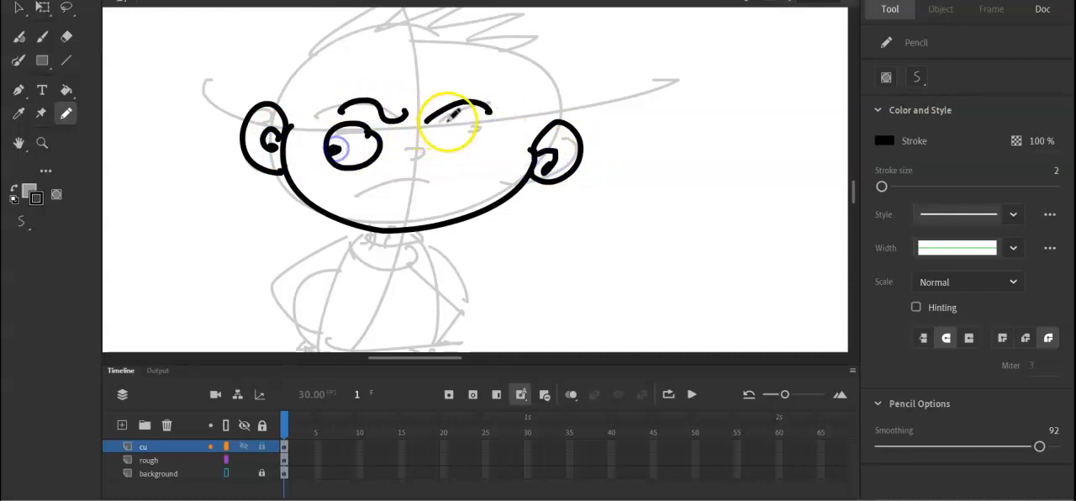
drag(446, 119, 443, 119)
mouse_move(409, 151)
mouse_down()
mouse_move(450, 183)
mouse_move(366, 190)
mouse_up()
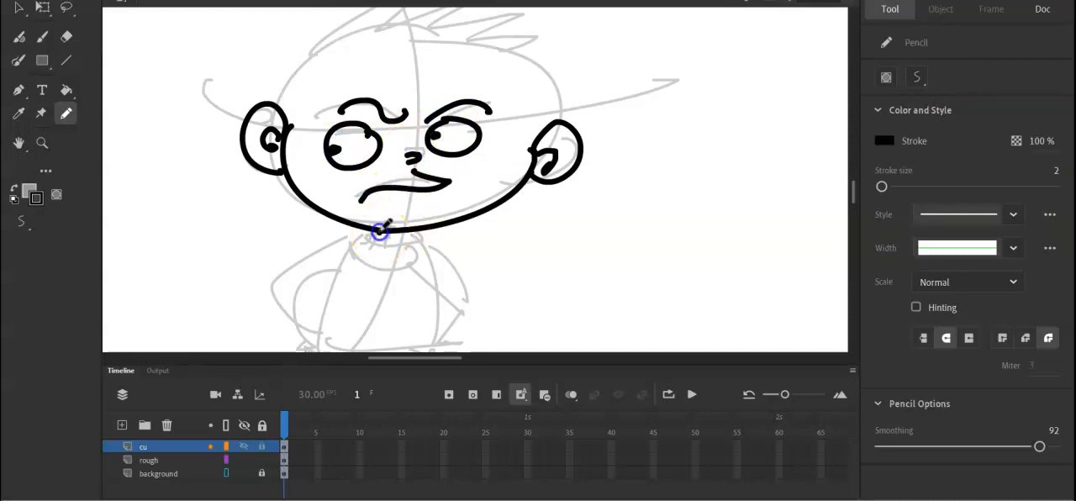
Trace the neck, the tank top and both bent arms with hands on the hips in black below the head.
key(space)
drag(535, 277, 544, 185)
key(b)
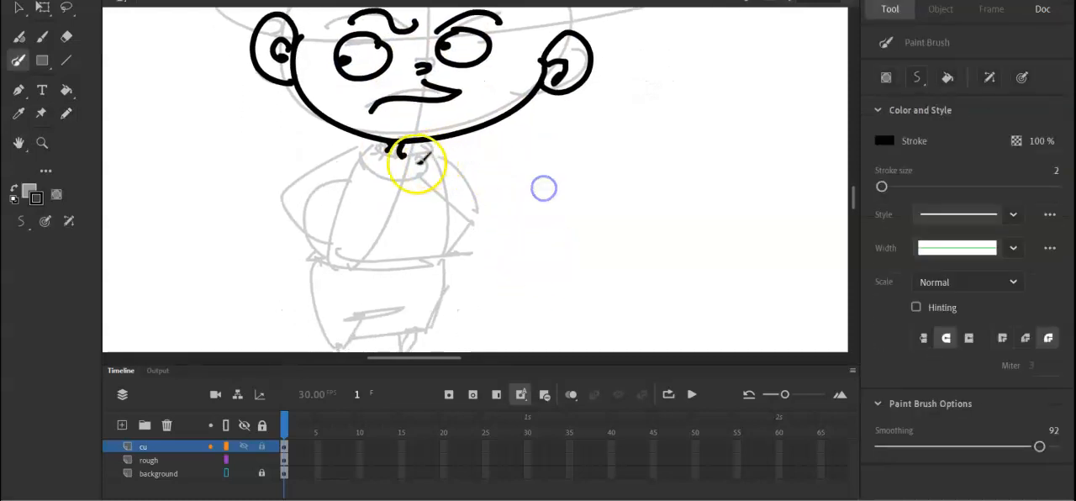
click(66, 113)
mouse_move(383, 148)
mouse_down()
mouse_move(412, 152)
mouse_move(365, 148)
mouse_move(332, 269)
mouse_up()
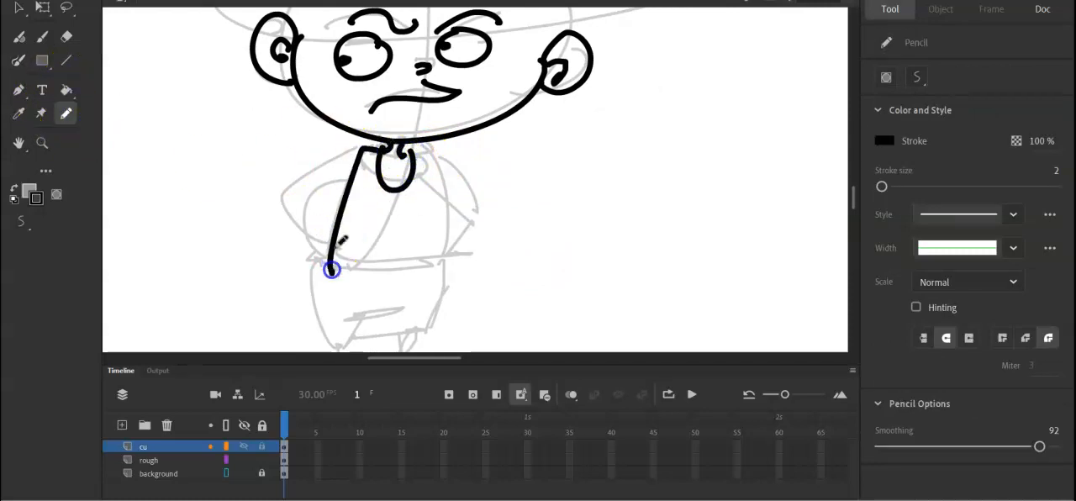
drag(412, 153, 455, 269)
mouse_move(320, 270)
mouse_down()
mouse_move(319, 280)
mouse_move(459, 278)
mouse_move(452, 270)
mouse_up()
mouse_move(361, 152)
mouse_down()
mouse_move(277, 193)
mouse_move(345, 178)
mouse_move(276, 196)
mouse_move(315, 247)
mouse_move(290, 203)
mouse_move(327, 244)
mouse_move(319, 274)
mouse_up()
drag(437, 165, 507, 207)
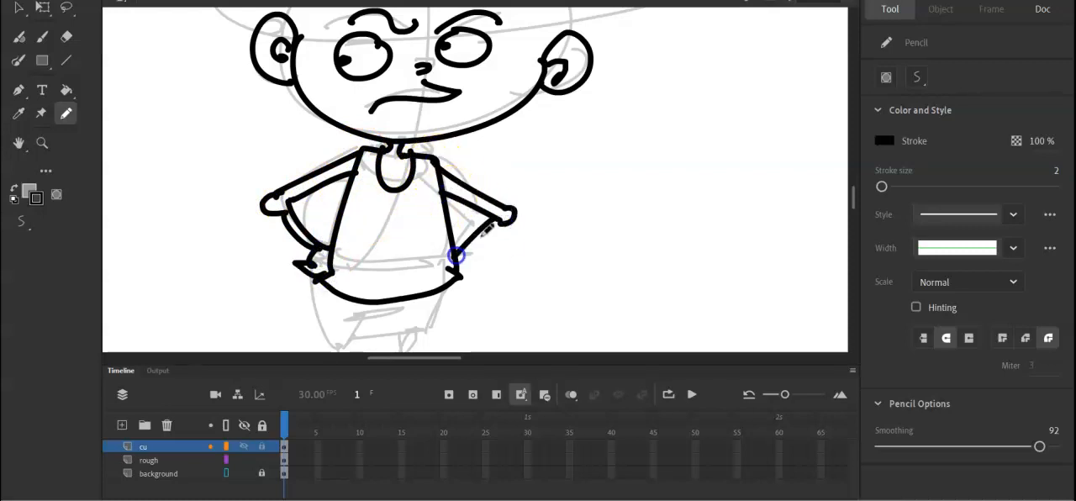
Trace the shorts, both thin legs and the shoes in black below the tank top.
key(h)
drag(548, 308, 491, 220)
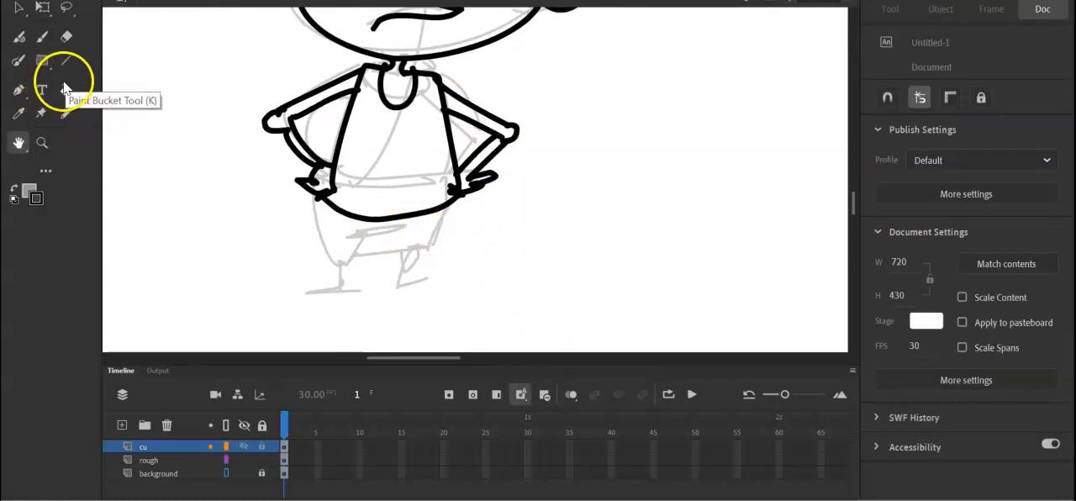
click(67, 113)
mouse_move(320, 196)
mouse_down()
mouse_move(336, 250)
mouse_move(327, 269)
mouse_move(374, 271)
mouse_move(381, 241)
mouse_move(436, 267)
mouse_up()
drag(450, 202, 437, 266)
mouse_move(347, 270)
mouse_down()
mouse_move(364, 314)
mouse_move(347, 306)
mouse_move(294, 326)
mouse_move(340, 322)
mouse_up()
drag(294, 327, 368, 320)
mouse_move(406, 270)
mouse_down()
mouse_move(412, 300)
mouse_move(416, 271)
mouse_move(404, 311)
mouse_move(435, 312)
mouse_move(407, 323)
mouse_move(488, 316)
mouse_up()
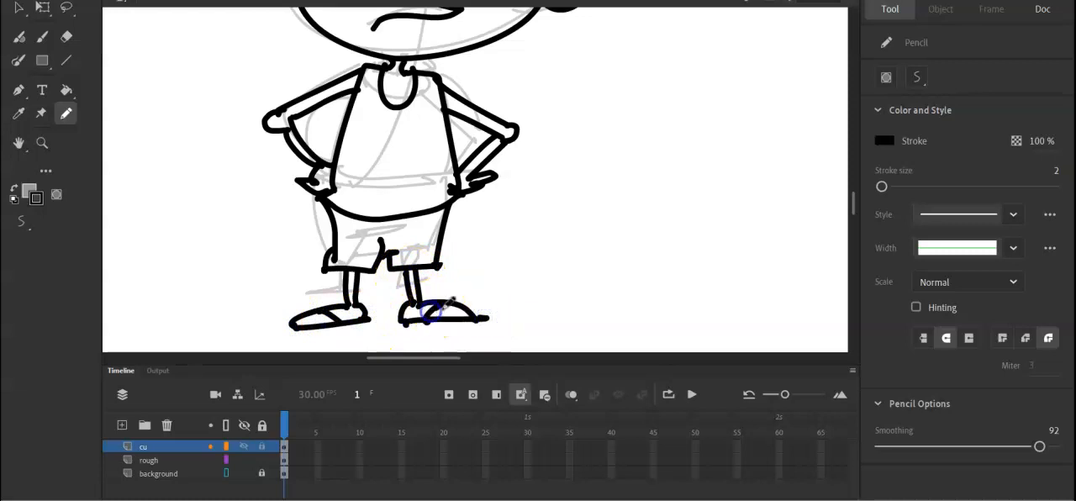
Set the Paint Bucket's fill colour to orange-red and its gap option to Close Large Gaps.
key(e)
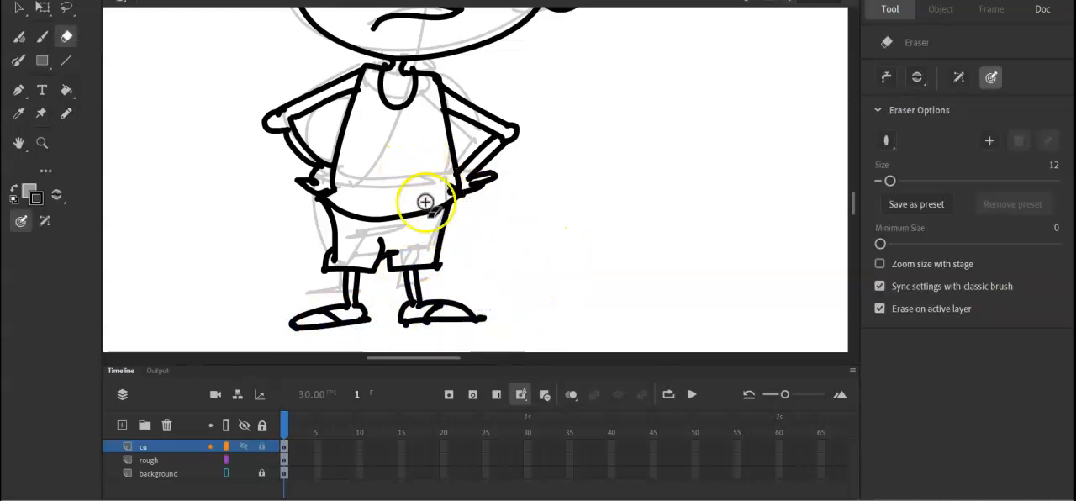
click(67, 90)
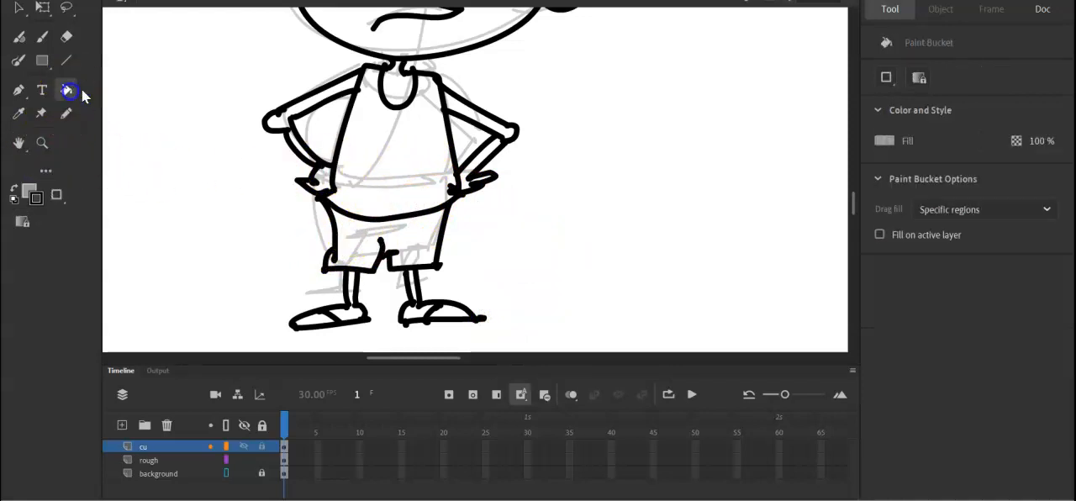
click(34, 192)
click(227, 299)
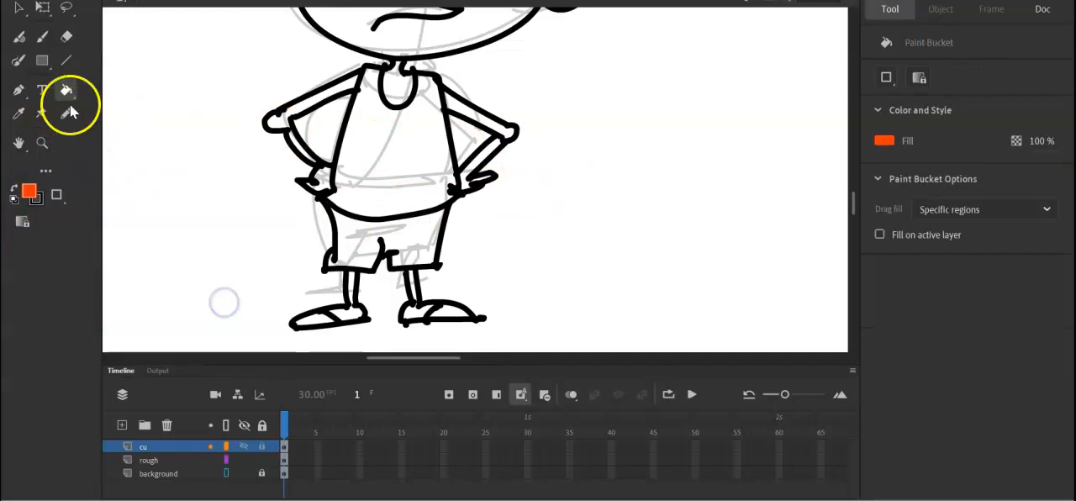
click(886, 78)
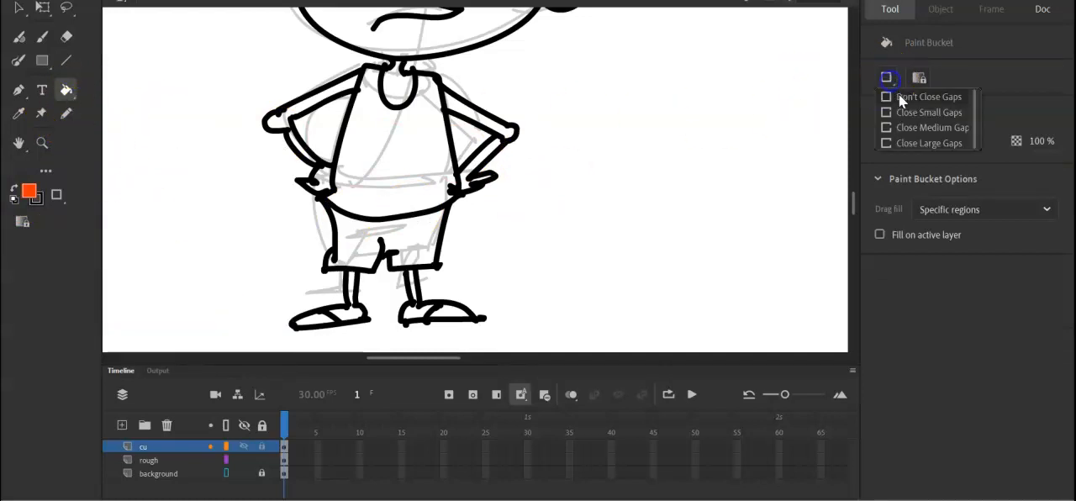
click(901, 143)
Try to fill the tank top orange-red, locking the rough layer between attempts.
click(383, 149)
click(403, 163)
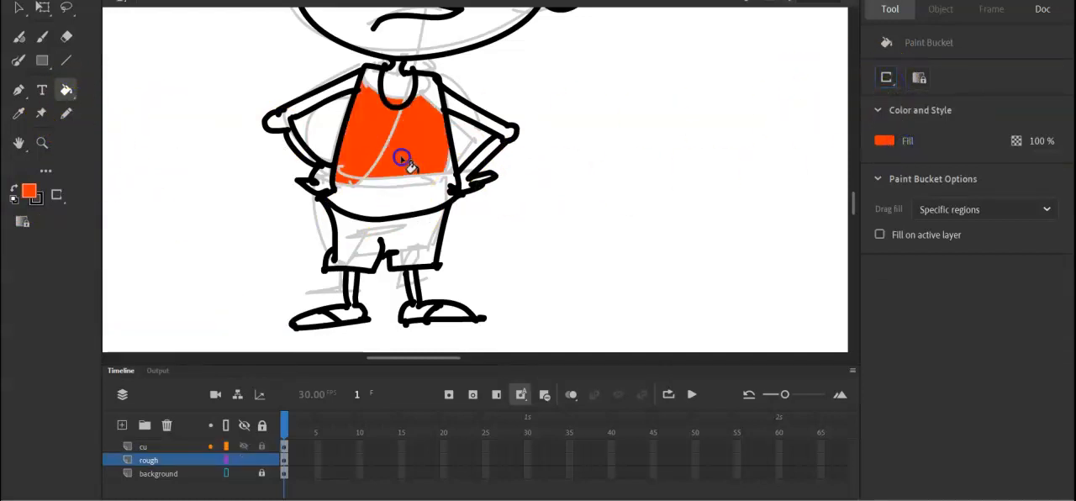
click(261, 459)
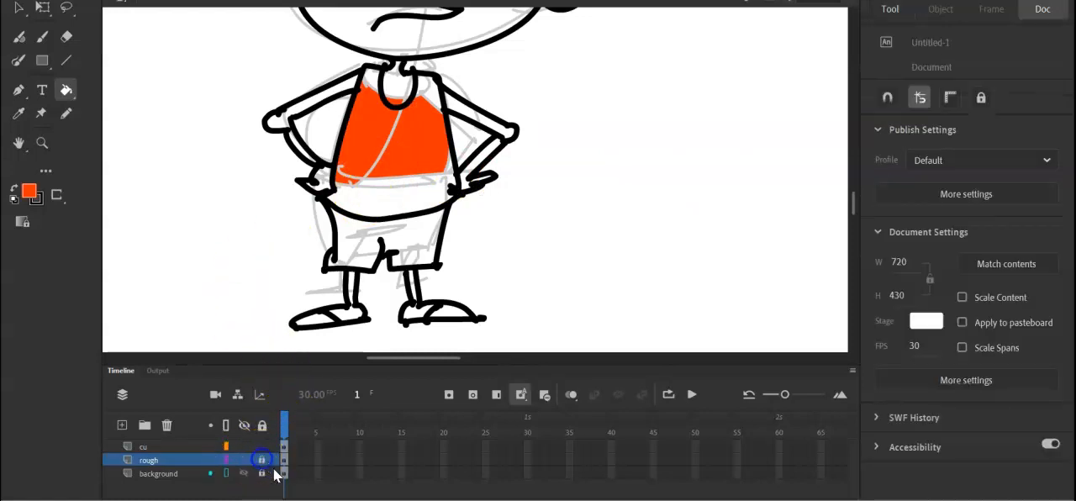
click(374, 195)
key(Escape)
click(382, 172)
key(Escape)
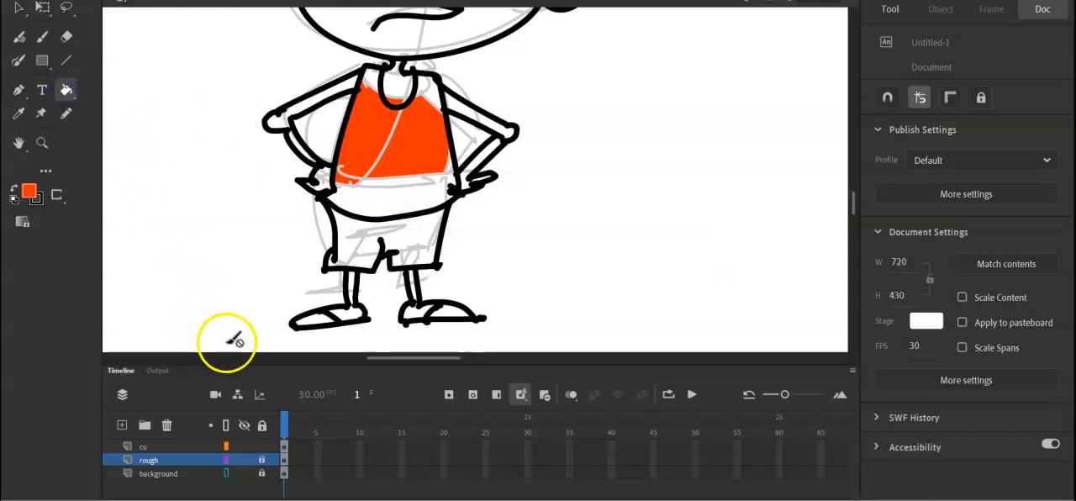
click(39, 98)
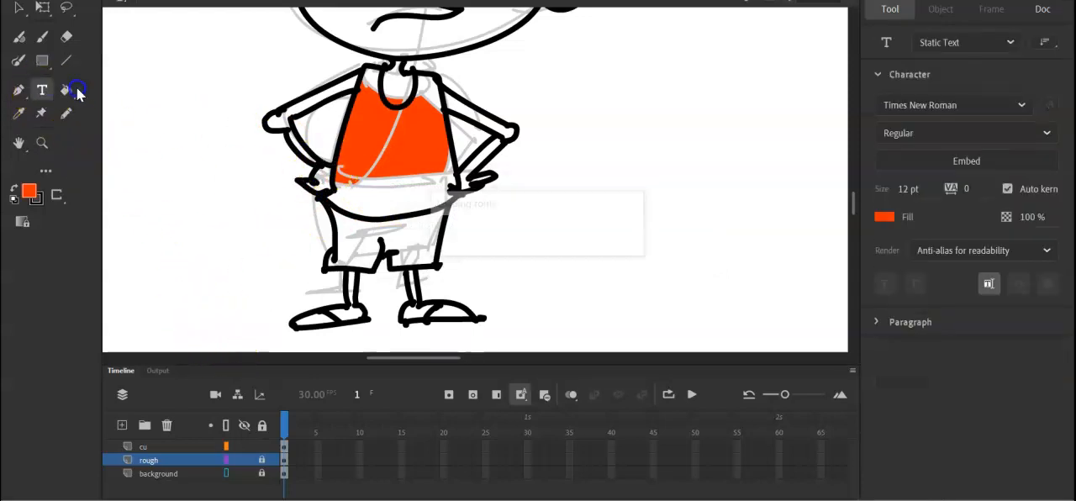
click(65, 91)
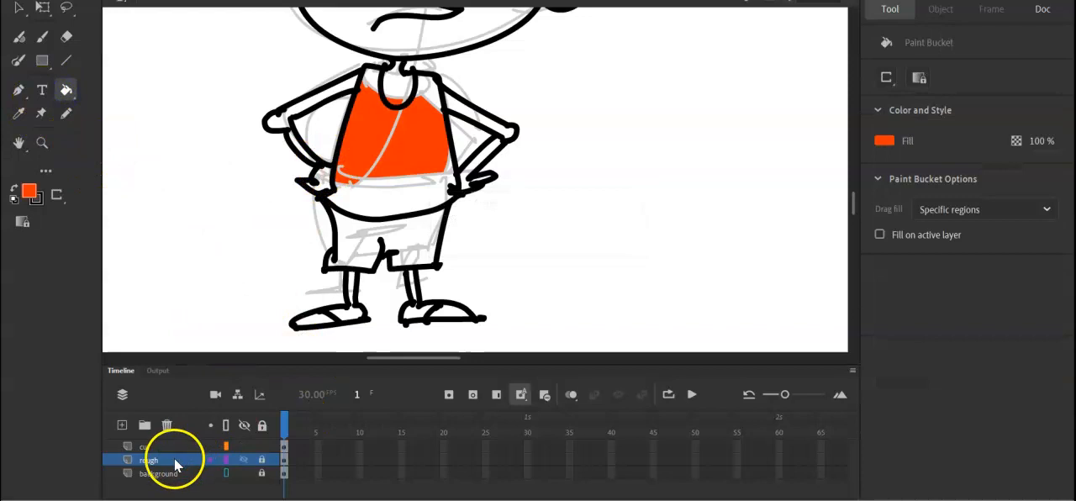
Delete the rough sketch layer.
click(285, 446)
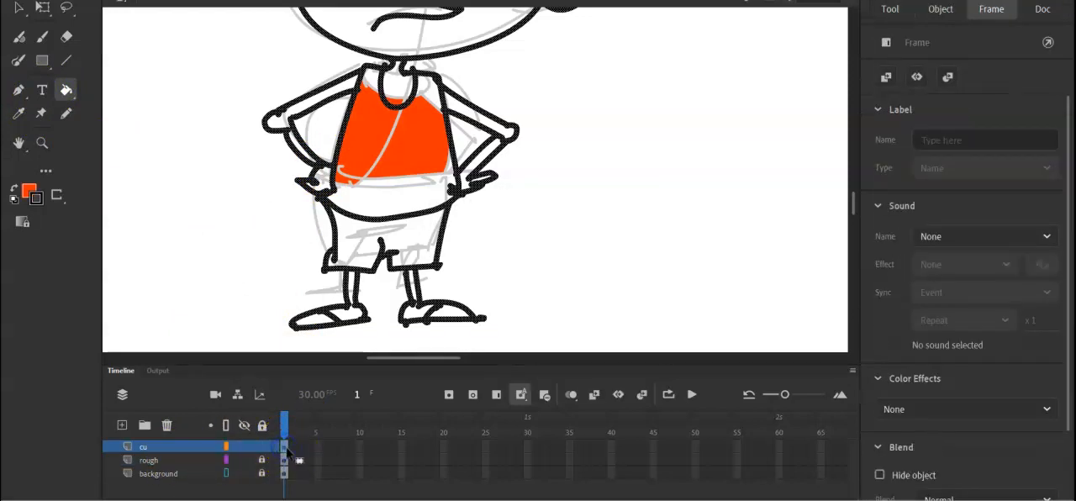
click(193, 460)
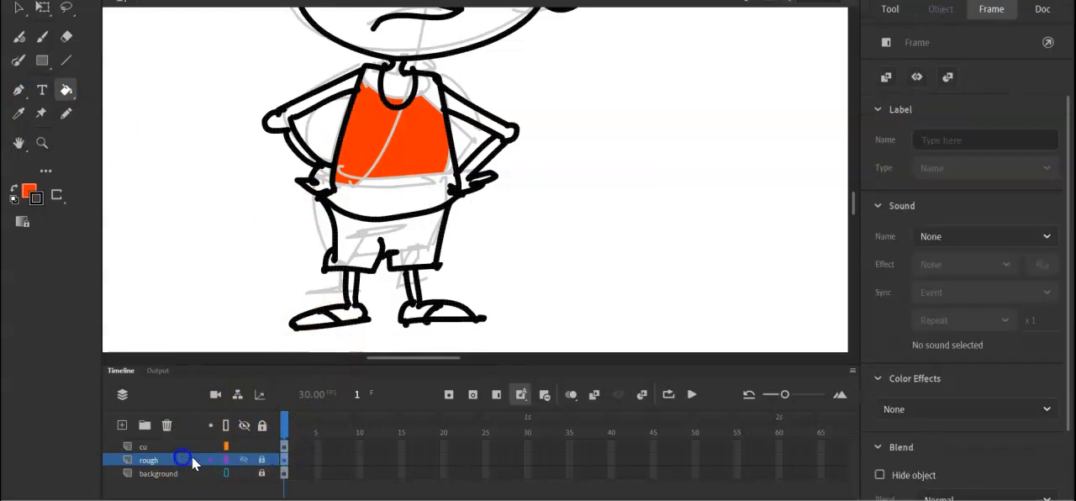
click(167, 425)
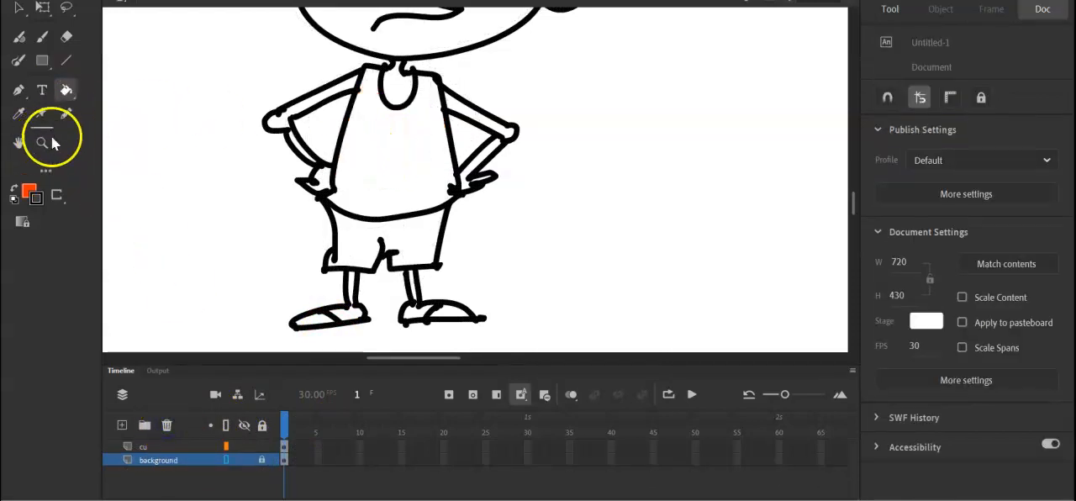
Set the stroke colour to red and fill the whole tank top with orange-red on the cu layer.
click(35, 200)
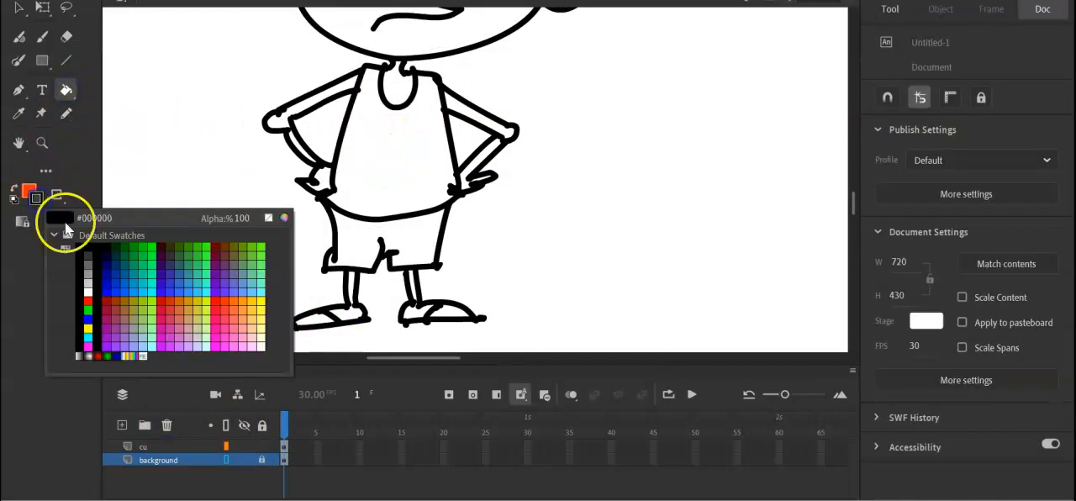
click(89, 304)
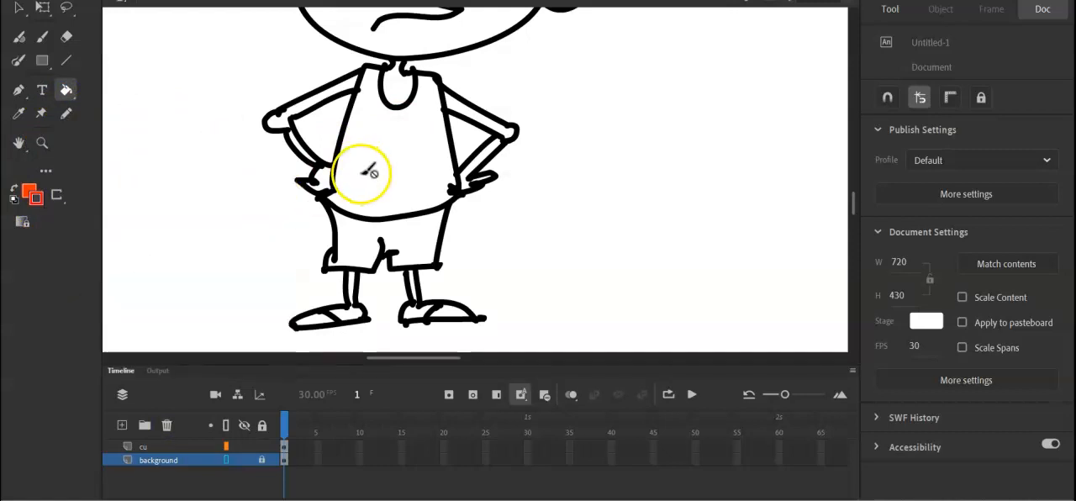
click(67, 91)
click(286, 445)
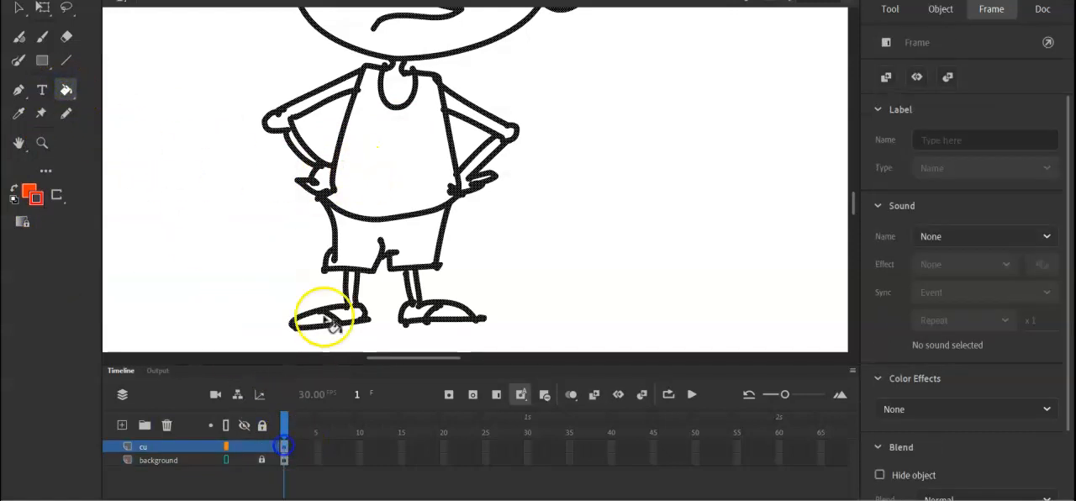
click(374, 162)
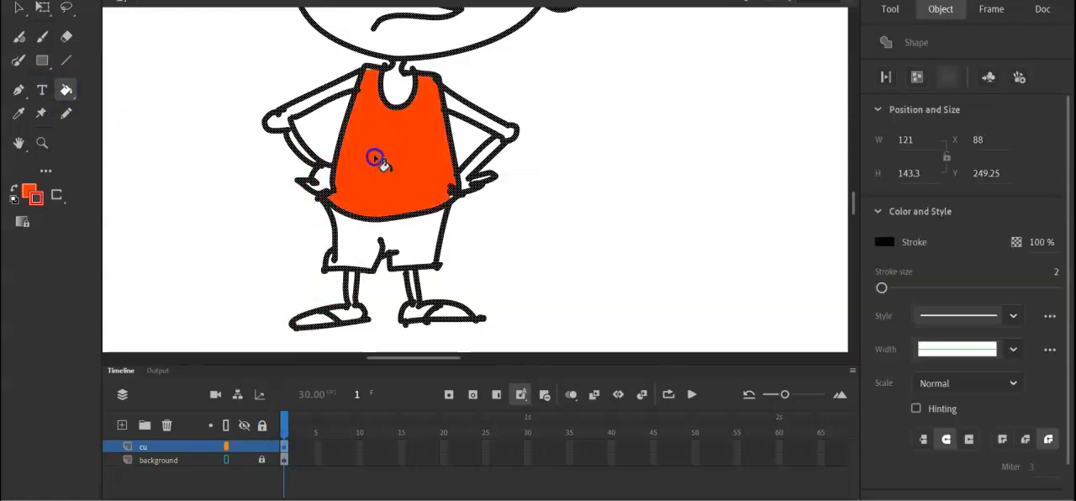
Set the fill colour to yellow and fill both legs of the shorts on the cu layer.
click(283, 448)
click(284, 449)
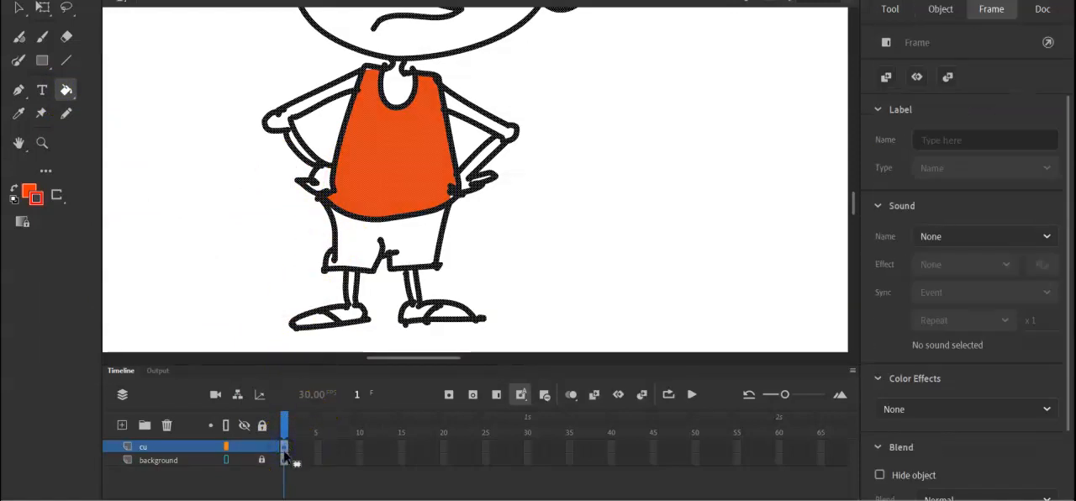
click(29, 191)
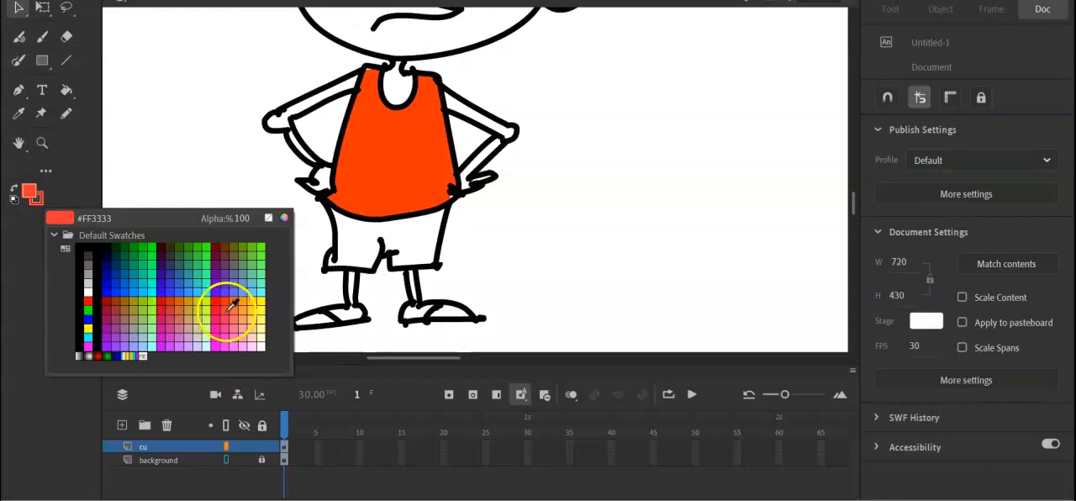
click(259, 309)
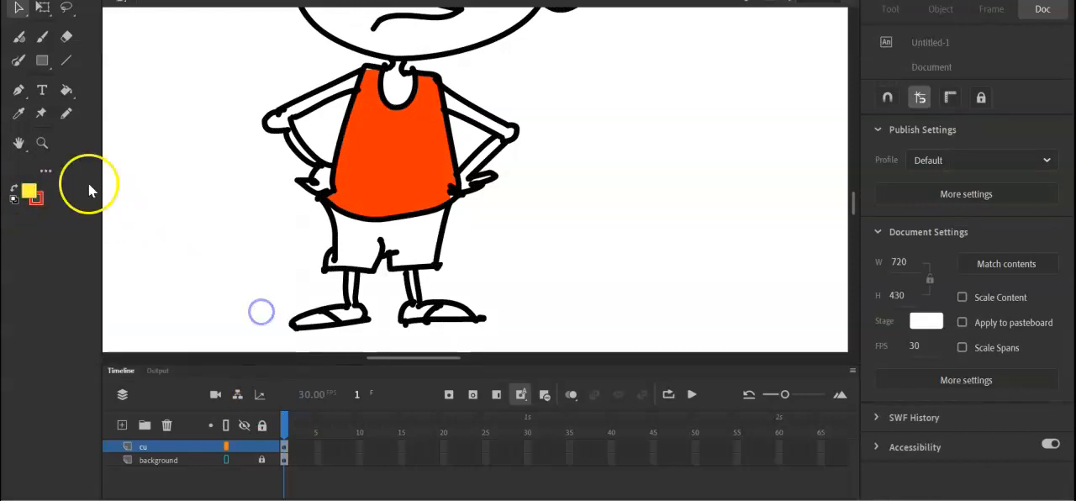
click(67, 90)
click(361, 237)
click(402, 241)
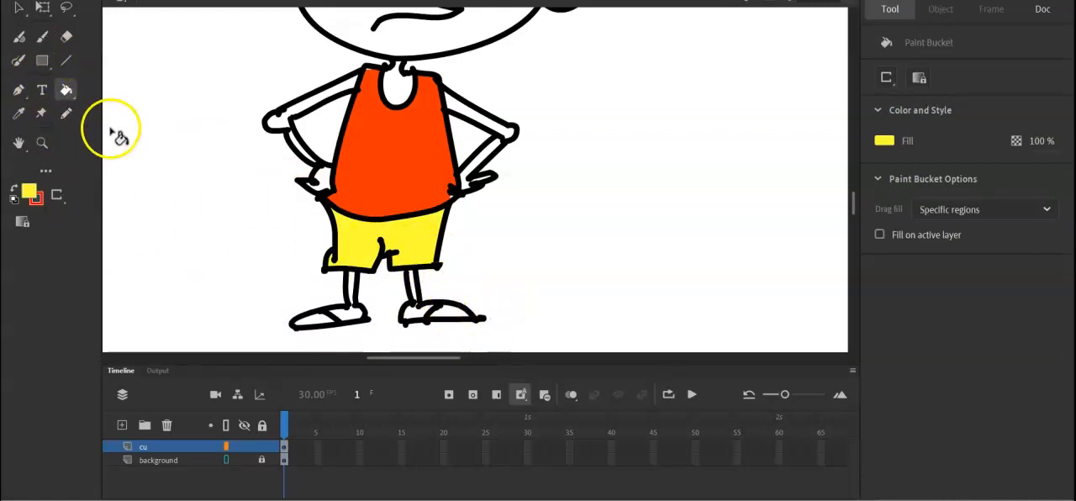
Delete the stray line end sticking out past the toe of the shoe on the right.
click(17, 8)
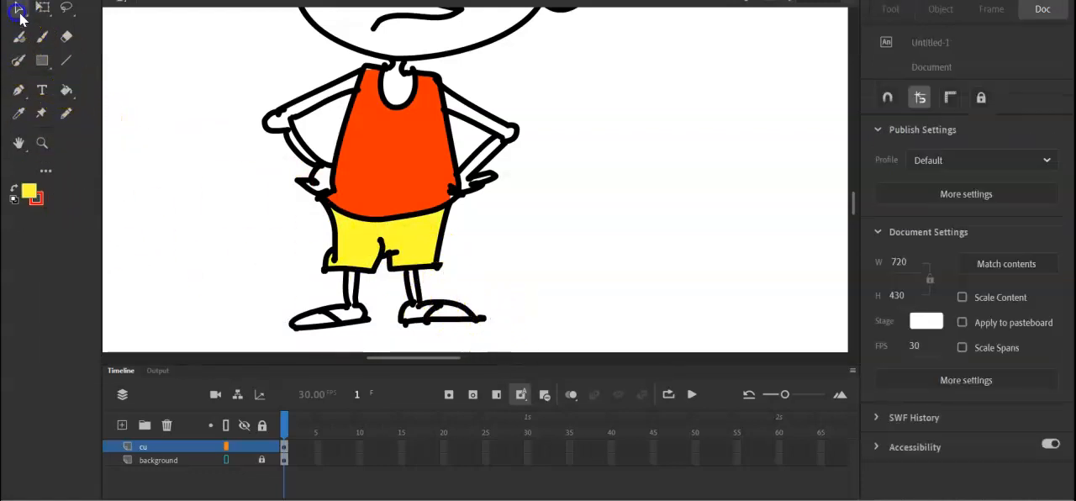
click(485, 318)
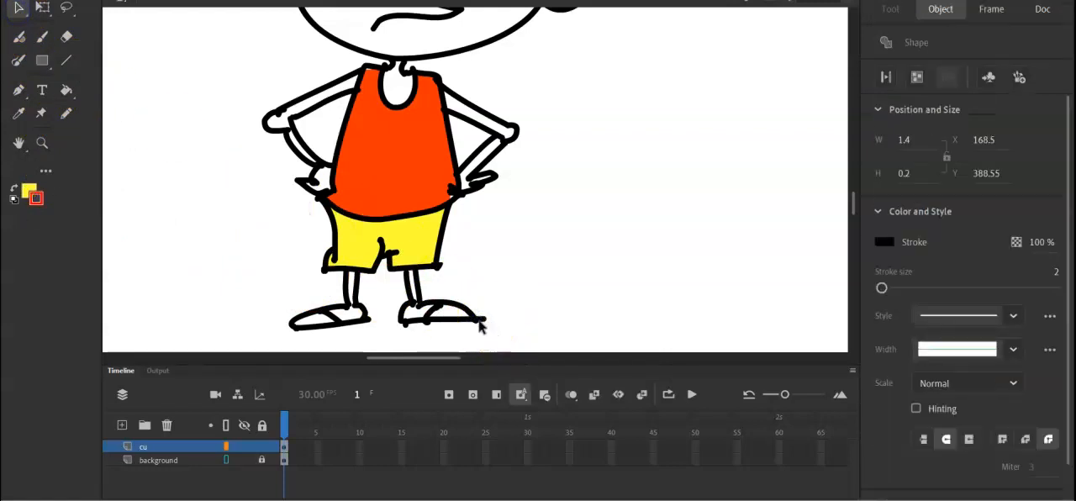
click(481, 318)
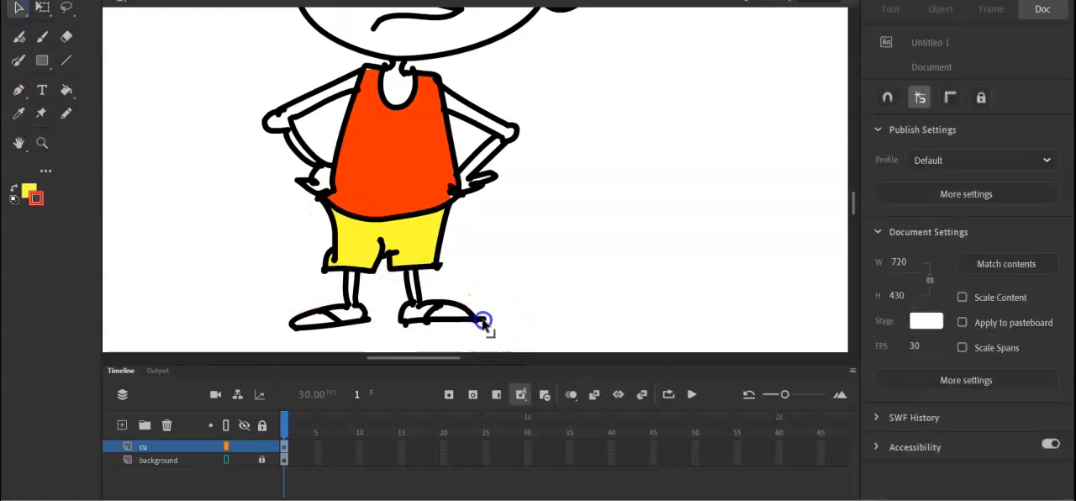
click(428, 329)
click(407, 334)
click(406, 328)
click(408, 333)
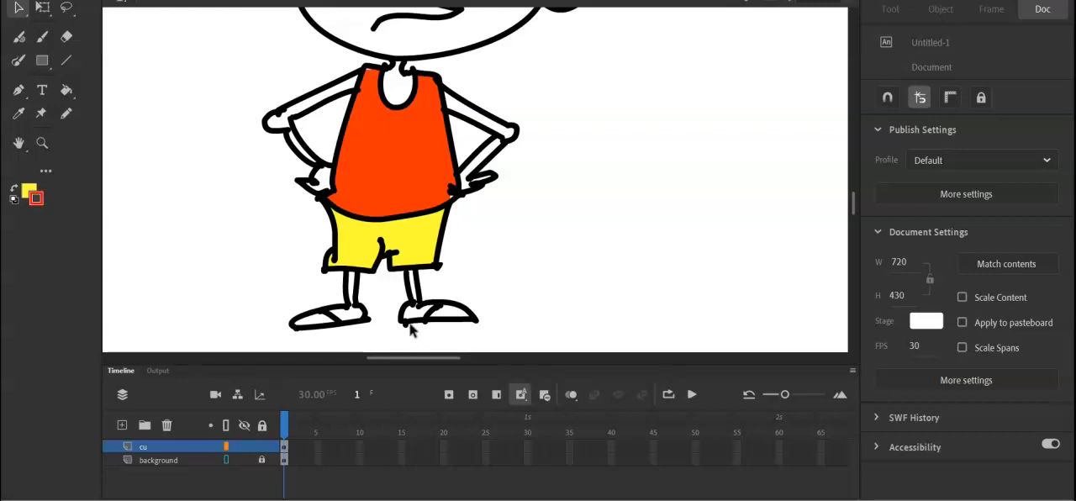
Set the stroke colour to black and draw both sides of the forehead upward from the ears with the Pencil on the cu layer.
key(h)
mouse_move(550, 156)
mouse_down()
mouse_move(570, 201)
mouse_move(564, 235)
mouse_up()
drag(565, 178, 565, 251)
click(34, 195)
click(83, 245)
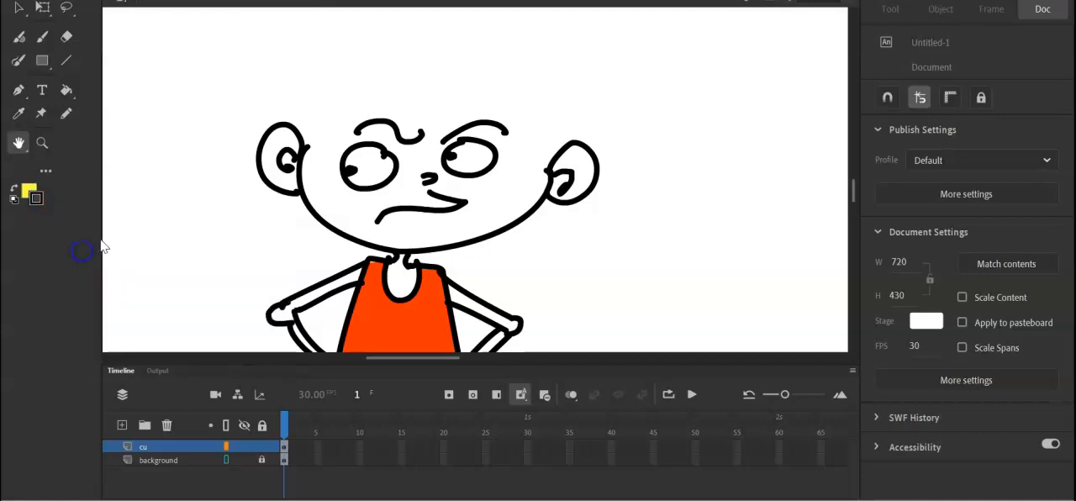
click(66, 112)
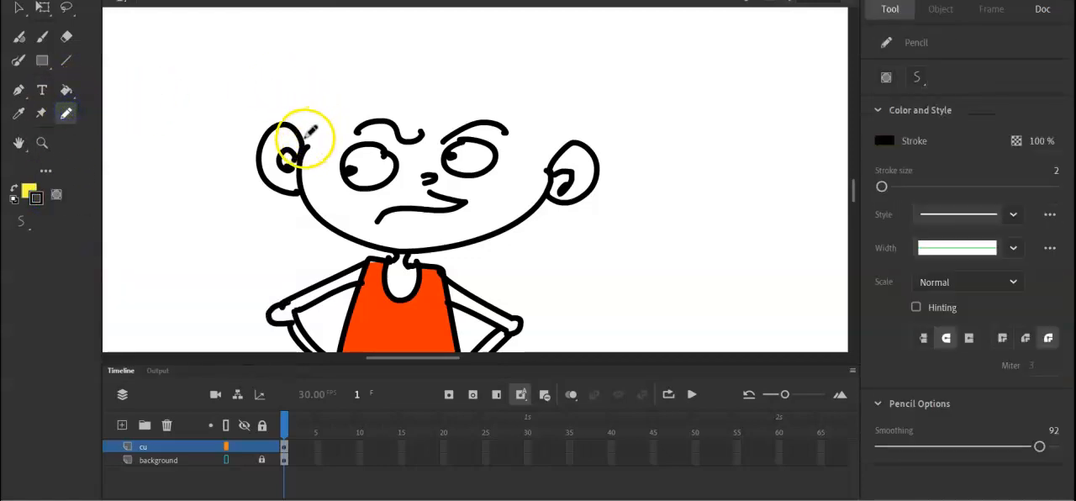
drag(339, 95, 341, 93)
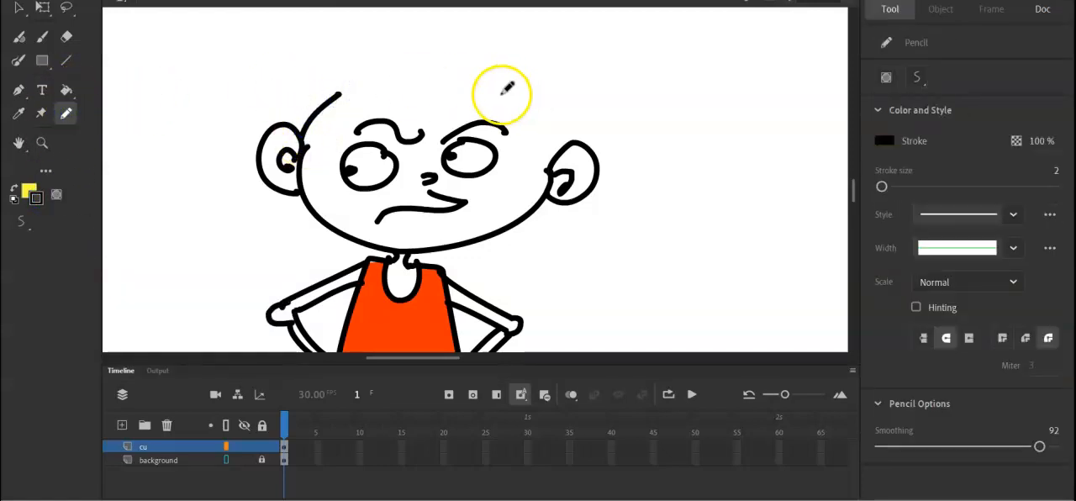
drag(547, 166, 548, 172)
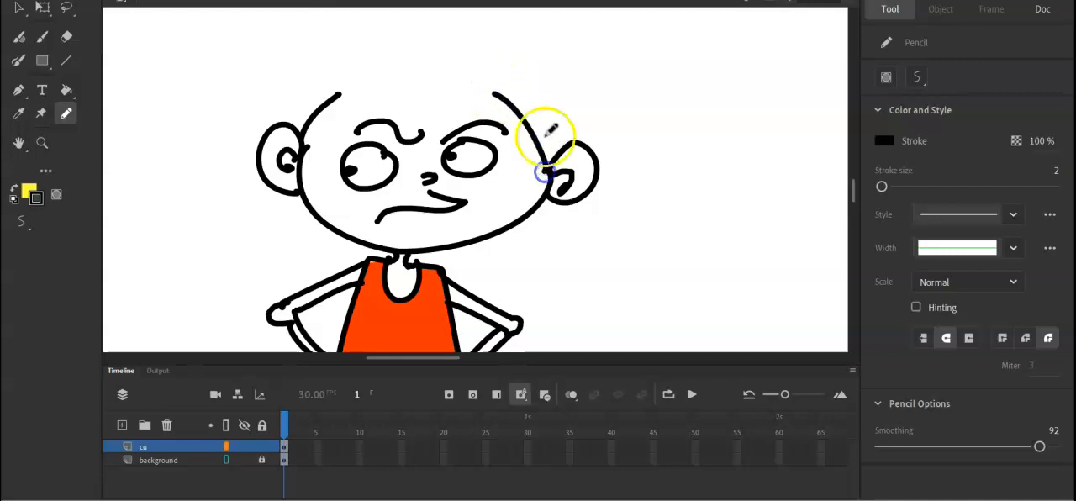
Draw a jagged fringe across the forehead and a spiky hair outline above the head on the cu layer.
drag(338, 96, 343, 99)
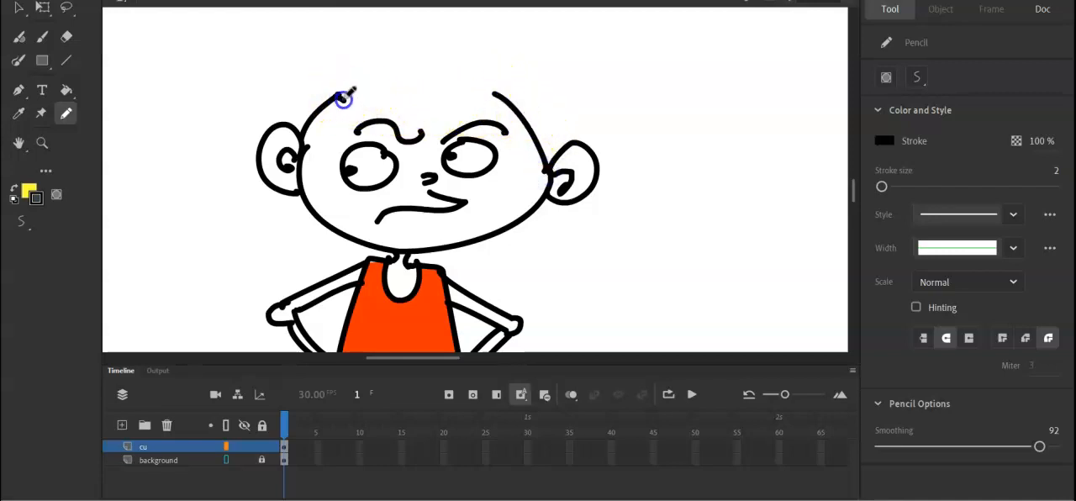
drag(497, 93, 498, 94)
key(ctrl+minus)
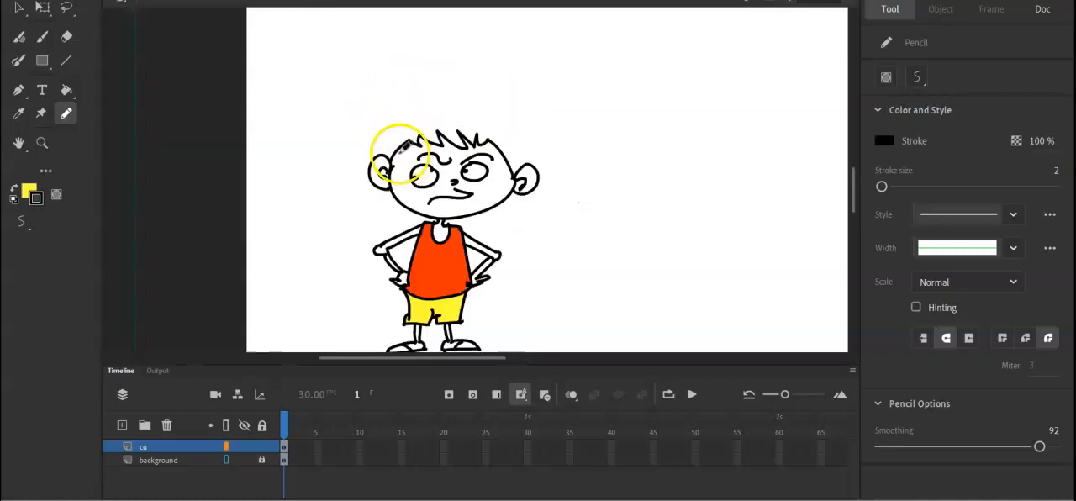
drag(522, 102, 497, 145)
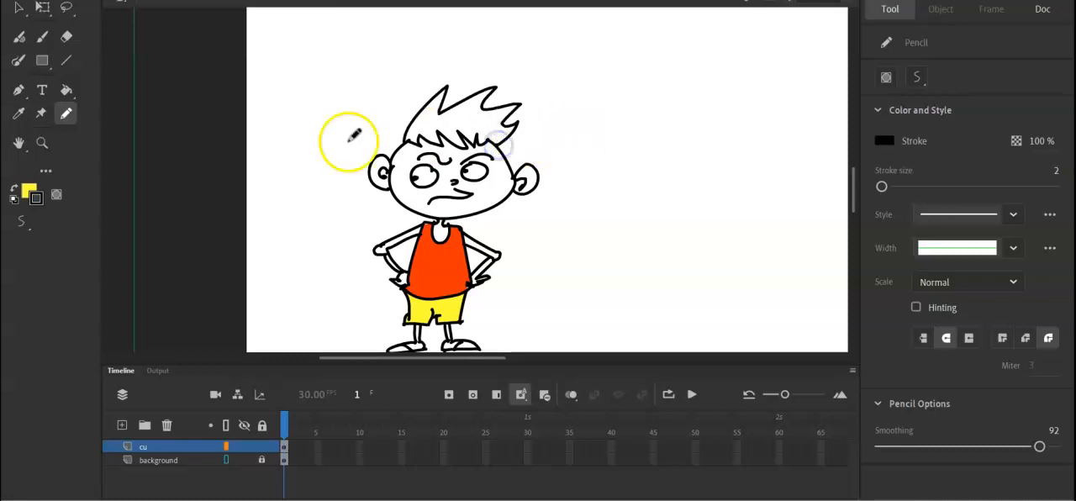
Set the fill colour to black and fill the whole hair shape, including the front spike.
click(30, 195)
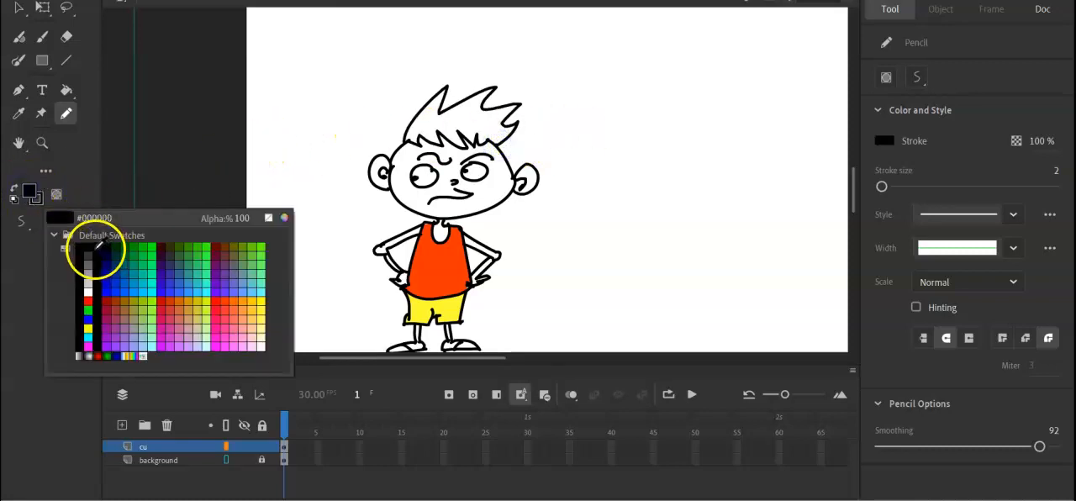
click(82, 240)
click(66, 90)
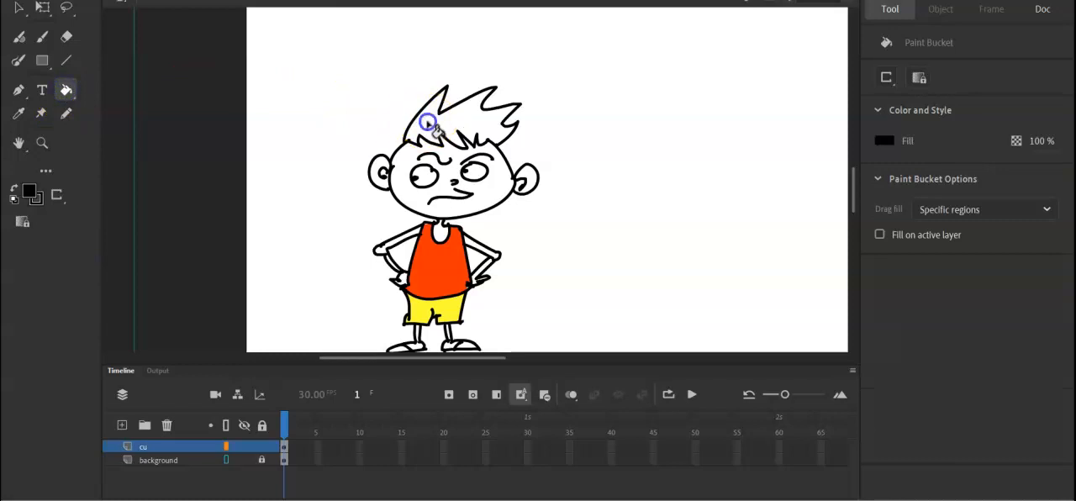
click(462, 118)
click(451, 101)
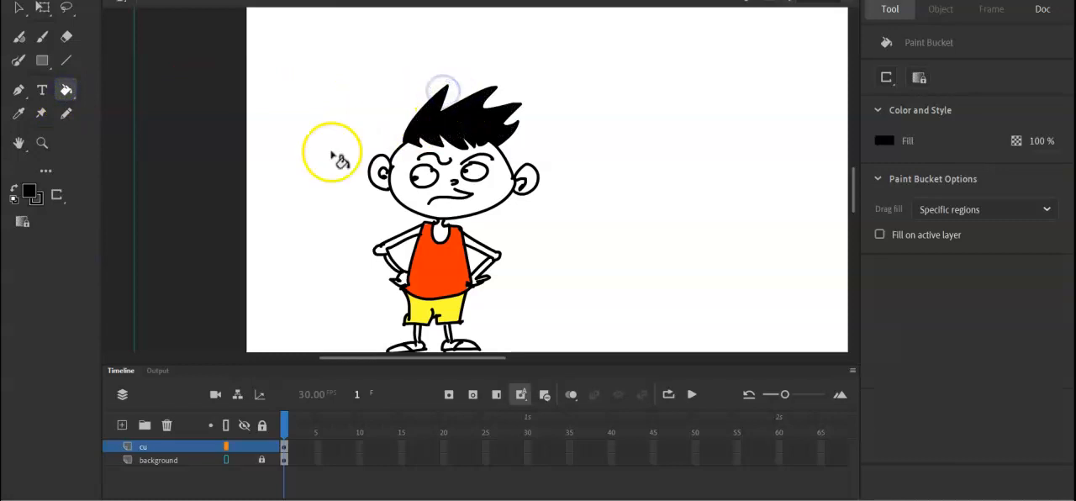
Set the fill colour to light peach and fill every part of the face and both ears, leaving the eyes white.
click(30, 193)
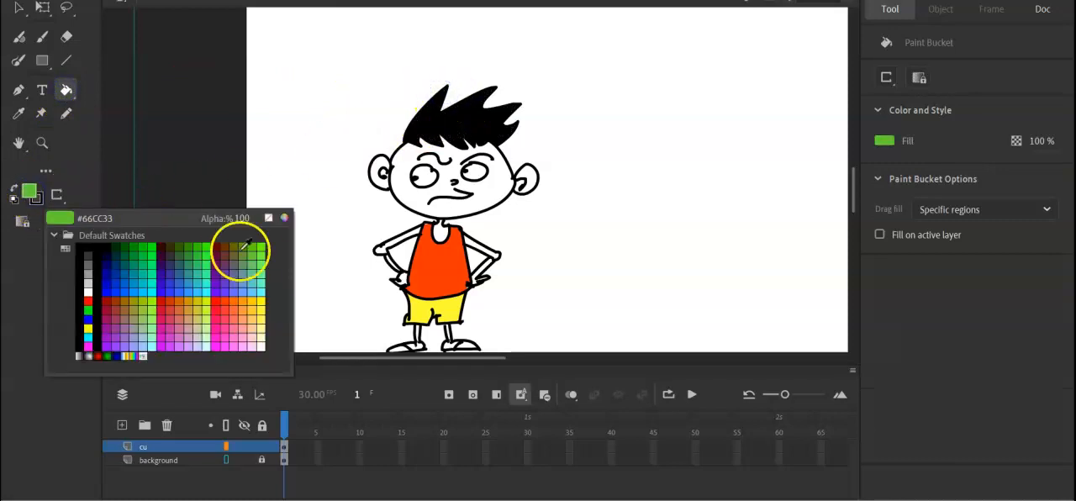
click(255, 328)
click(399, 195)
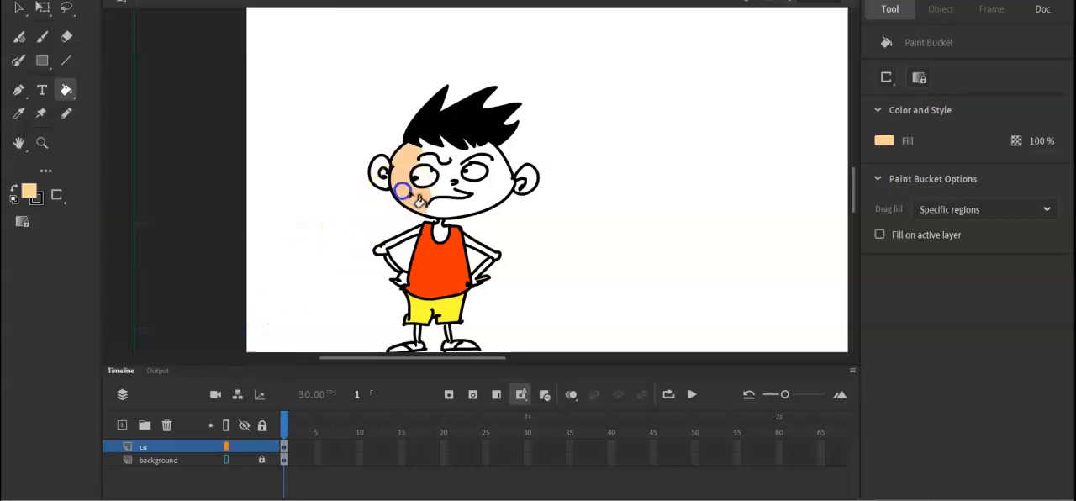
click(444, 210)
click(465, 188)
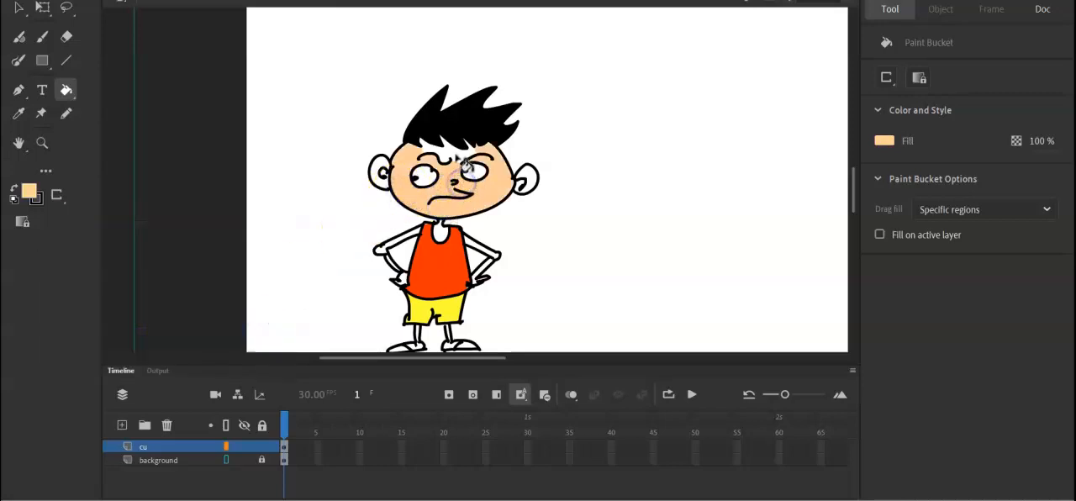
click(526, 178)
click(378, 171)
Fill the neck, both arms and the hands with the light peach skin colour.
click(439, 232)
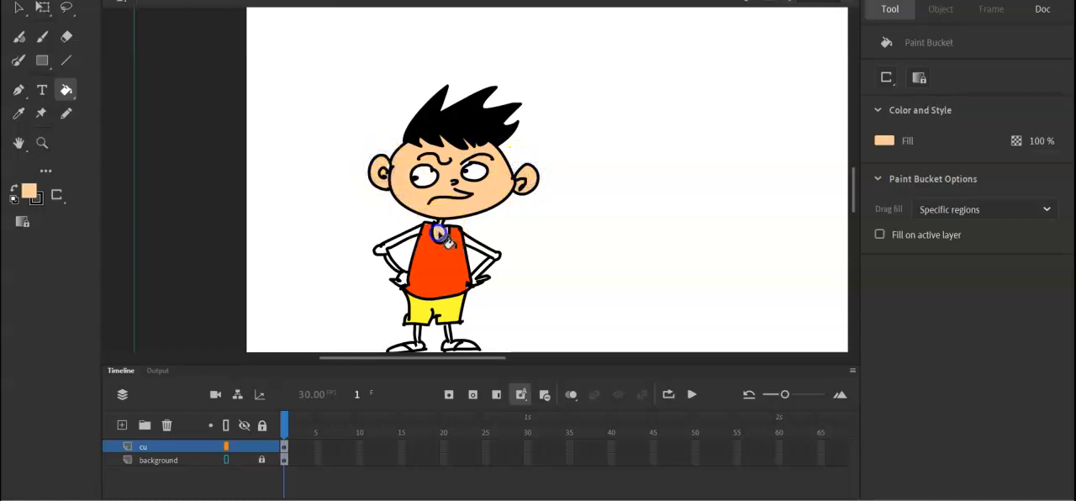
click(385, 251)
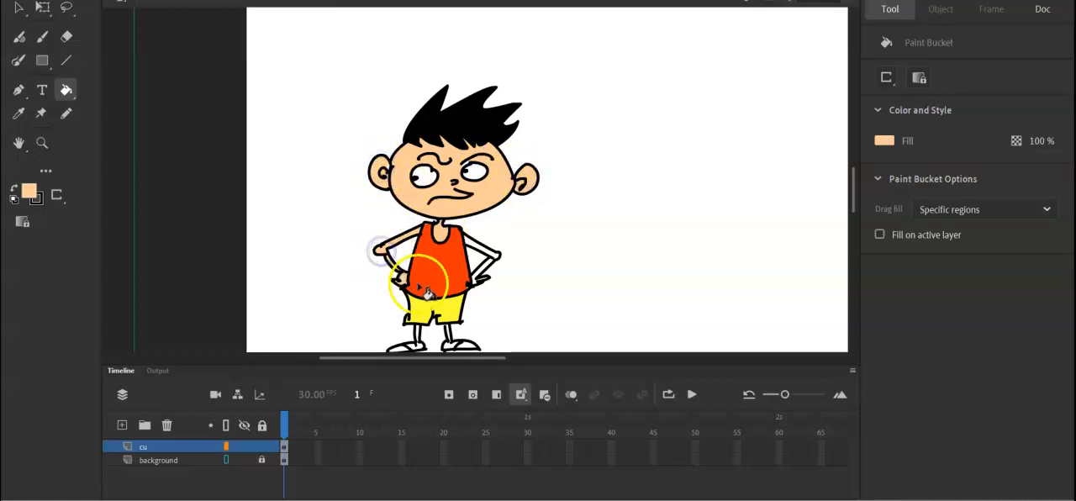
click(475, 245)
click(484, 270)
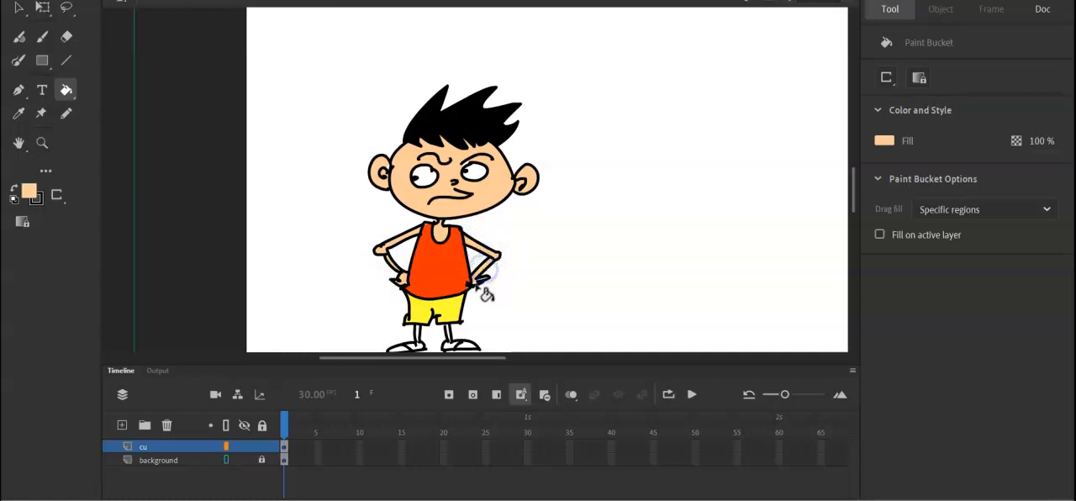
Fill the skin part of the foot on the left and the leg on the right with light peach.
click(415, 347)
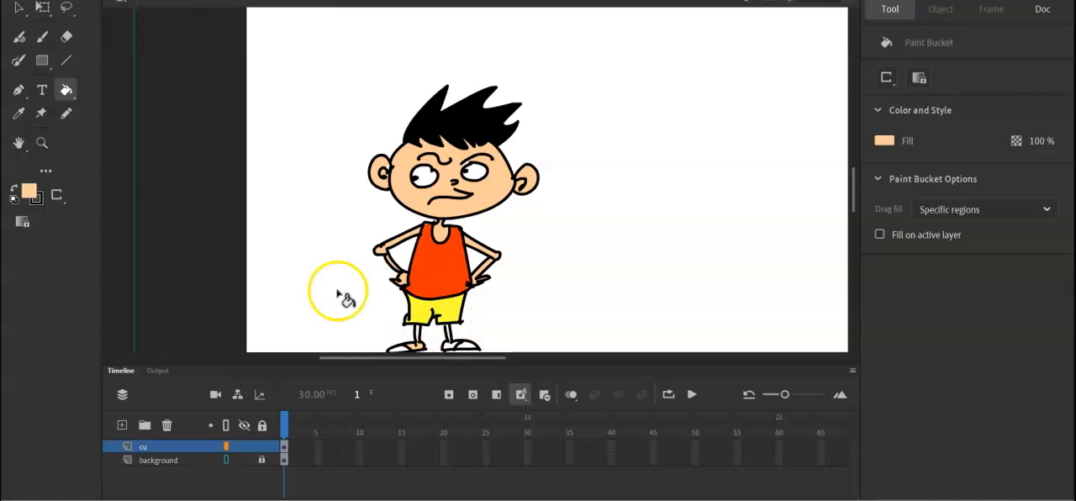
key(ctrl+equal)
key(h)
drag(499, 263, 480, 80)
drag(496, 173, 498, 156)
click(67, 90)
click(341, 273)
click(411, 283)
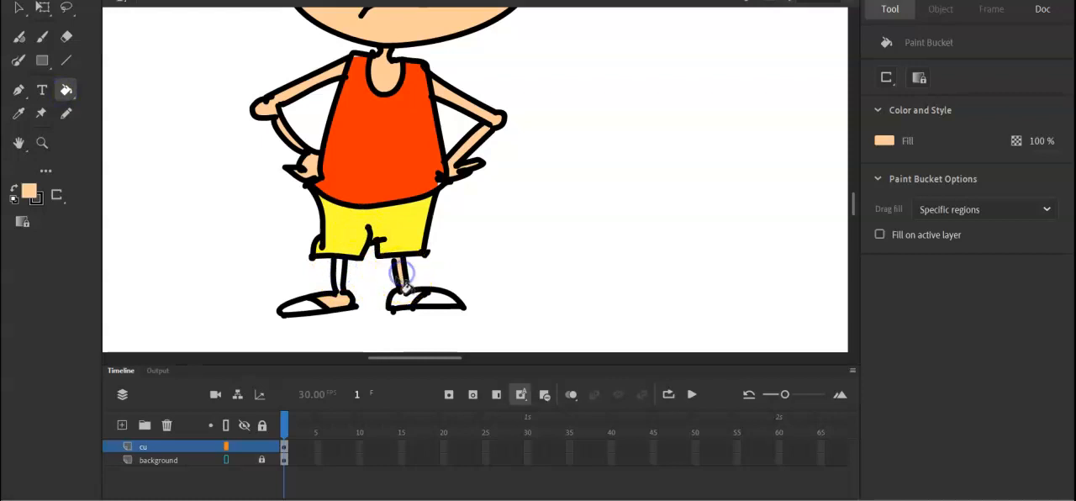
Fill the foot on the right with light peach and paint the leg on the left with the Classic Brush.
key(b)
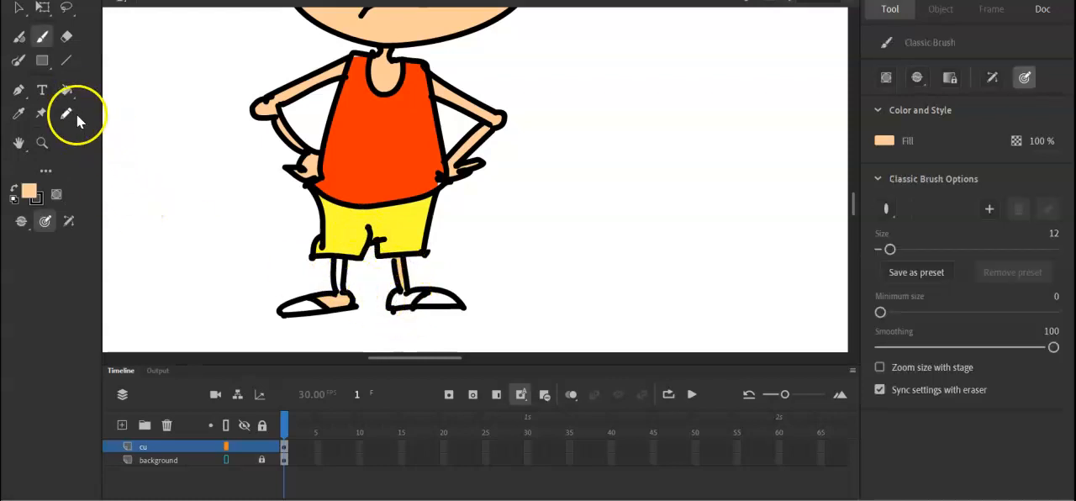
click(66, 90)
click(405, 304)
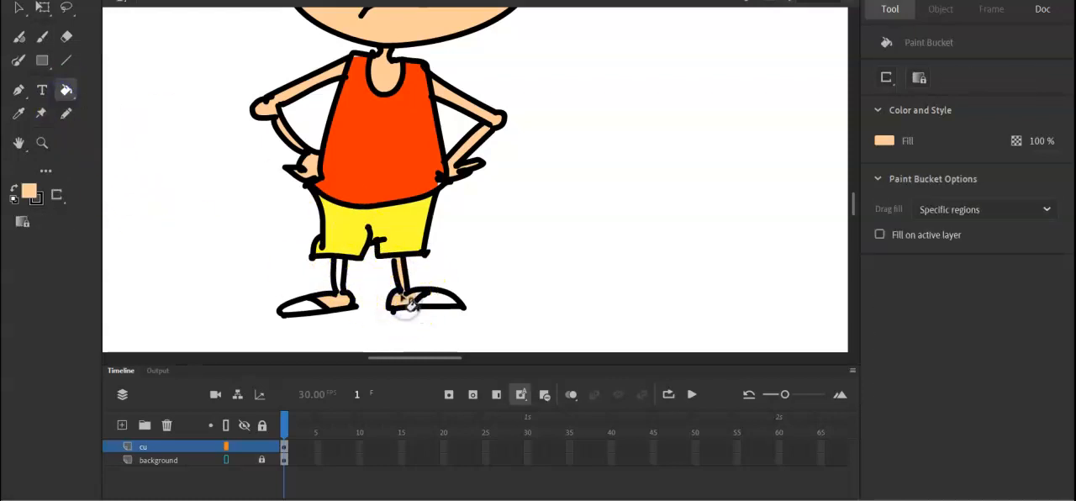
key(b)
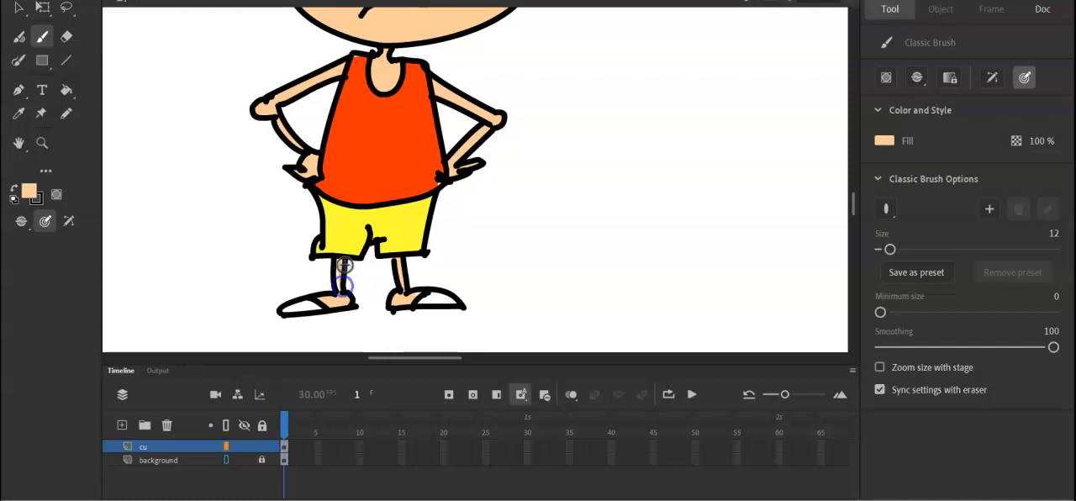
drag(338, 309, 344, 308)
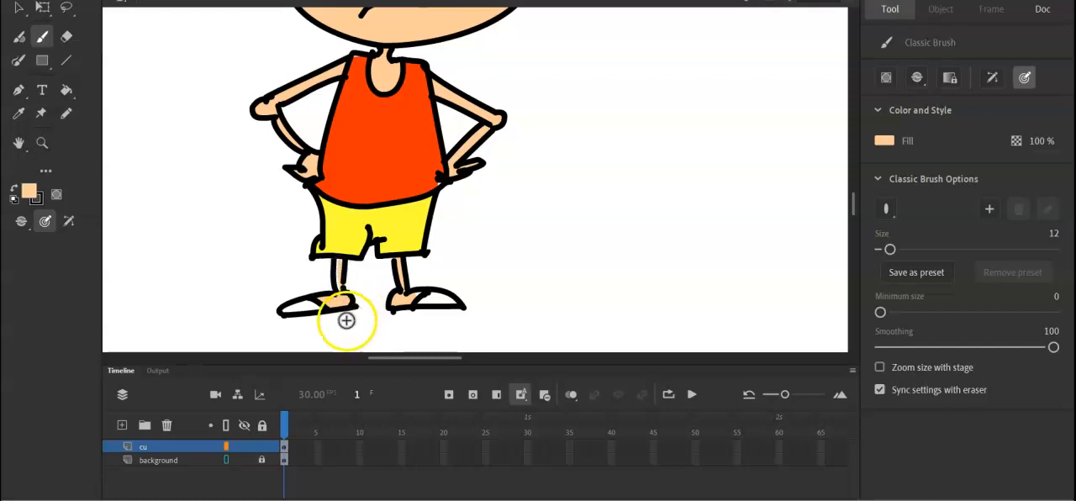
Set the fill to the green radial gradient and fill the toe of the shoe on the right.
click(30, 196)
click(109, 336)
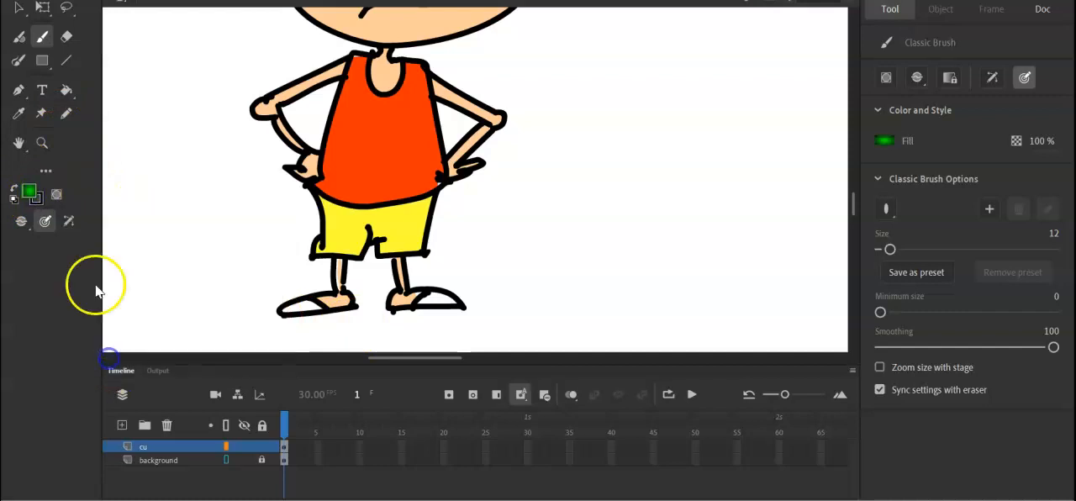
click(66, 92)
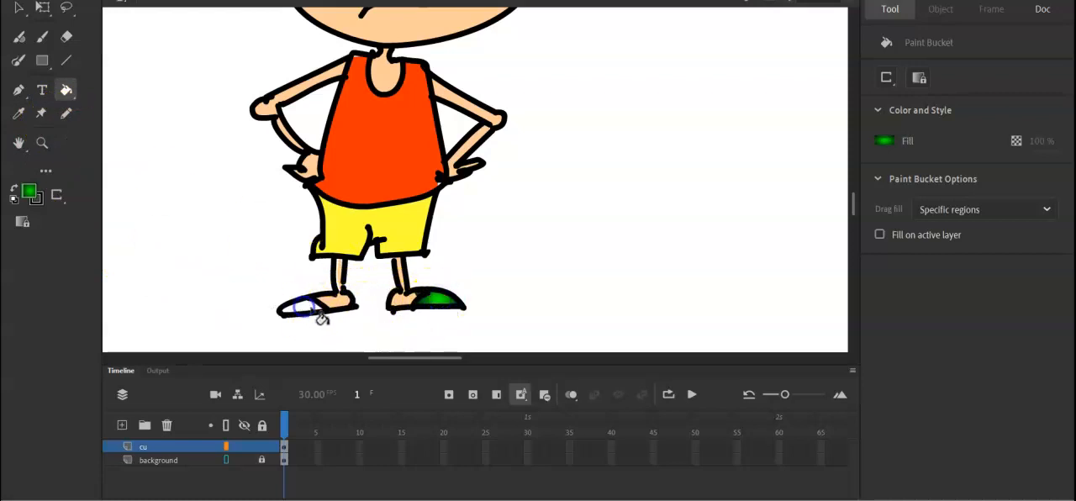
Paint the toe of the shoe on the left with the green gradient using the Classic Brush.
click(41, 36)
click(306, 307)
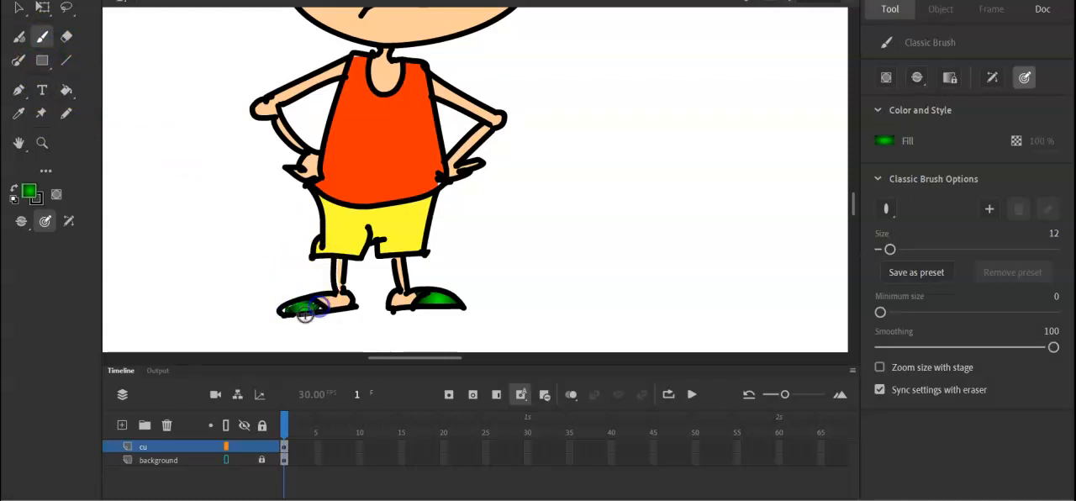
click(284, 310)
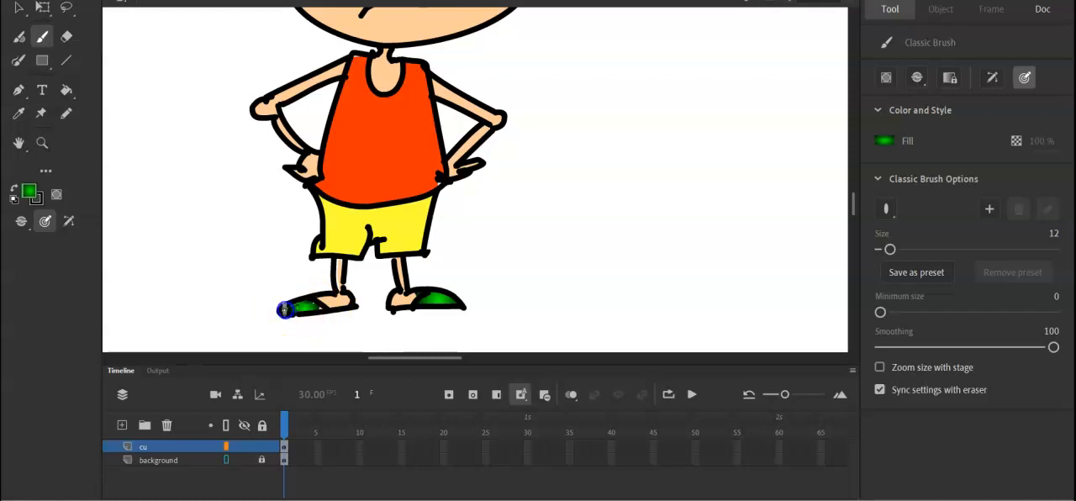
Hide and show the cu and background layers one after the other to check what each layer contains.
key(ctrl+minus)
key(ctrl+minus)
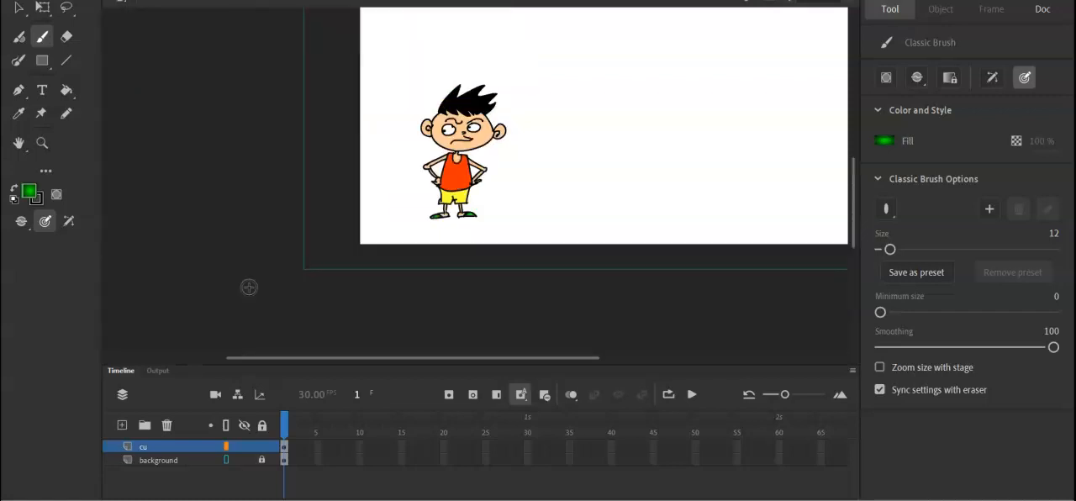
click(263, 446)
click(244, 446)
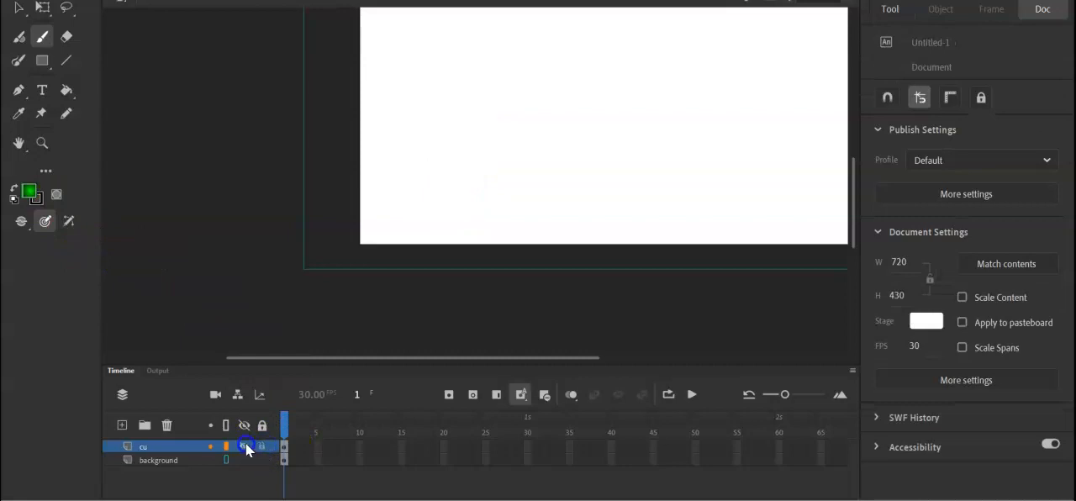
click(244, 447)
click(250, 461)
click(245, 461)
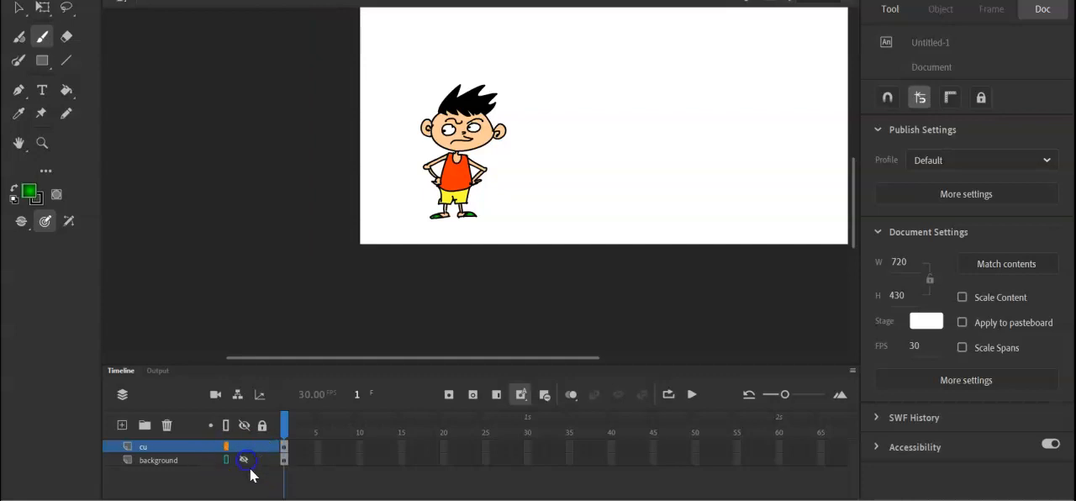
click(243, 461)
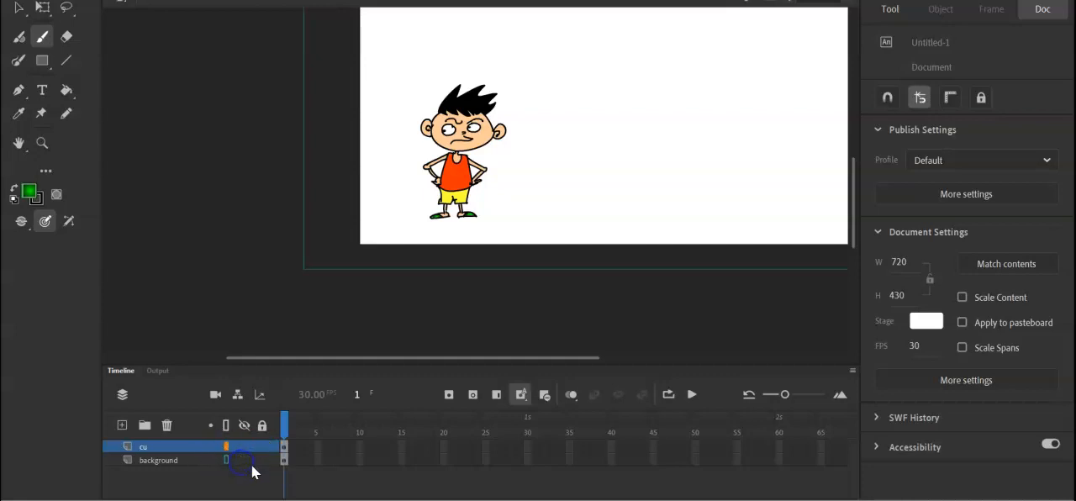
Unlock the background layer and import the background image to the stage on it, replacing the existing library items.
click(184, 461)
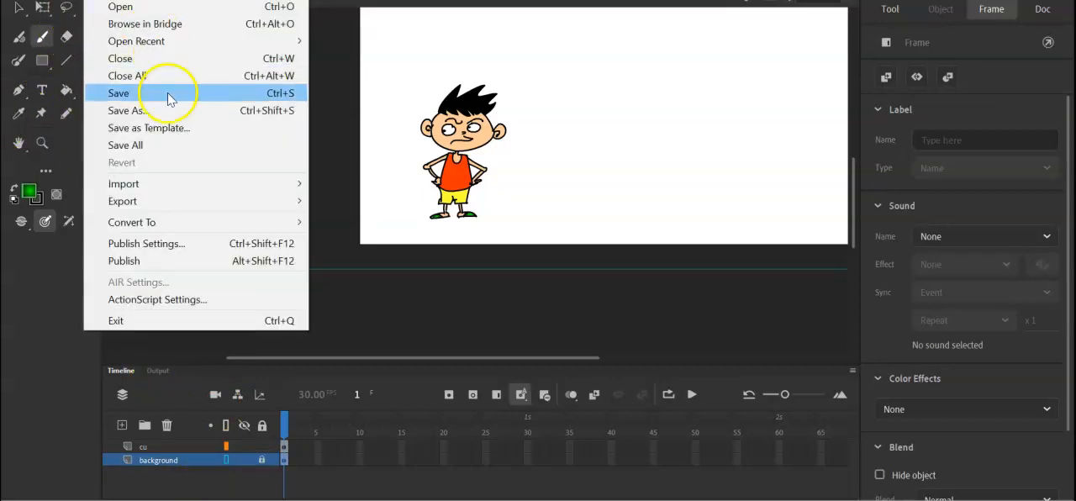
mouse_move(187, 182)
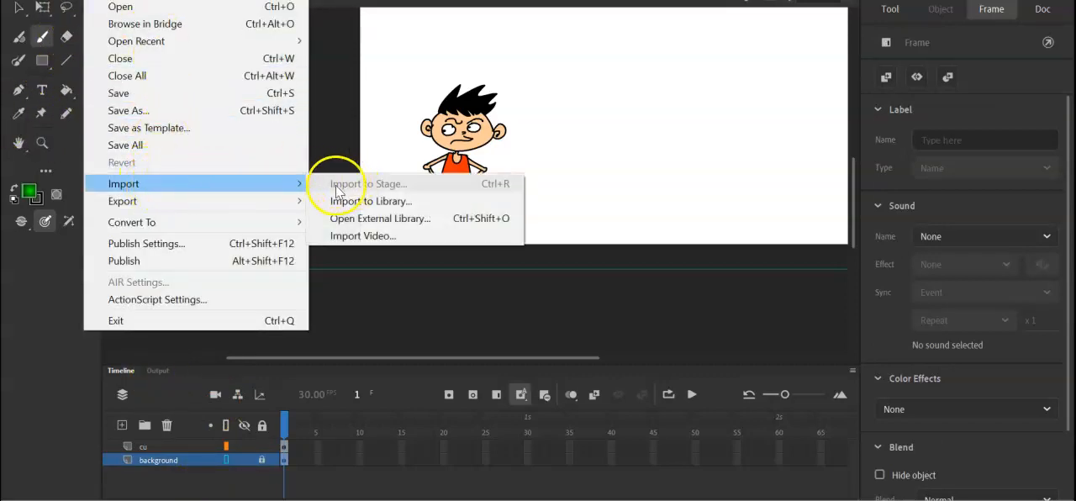
click(262, 460)
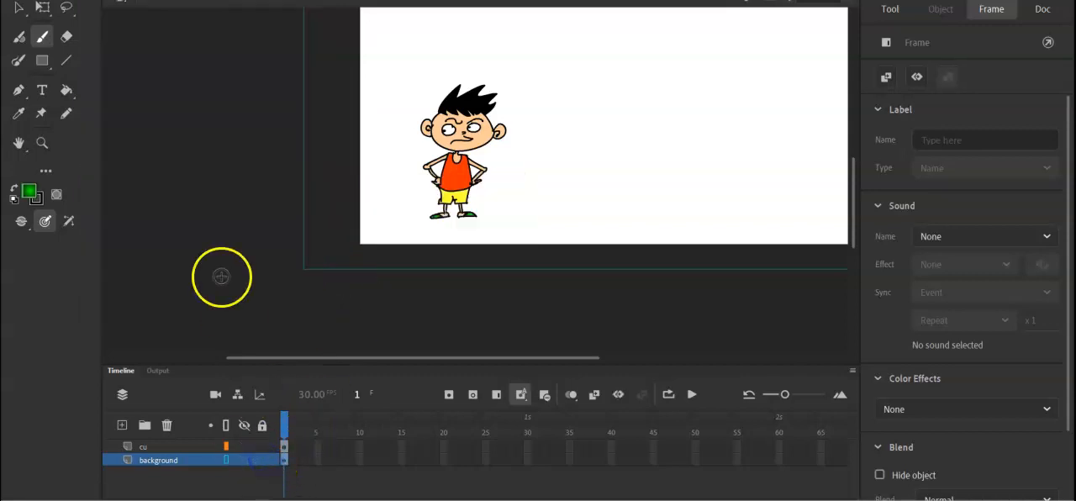
click(94, 1)
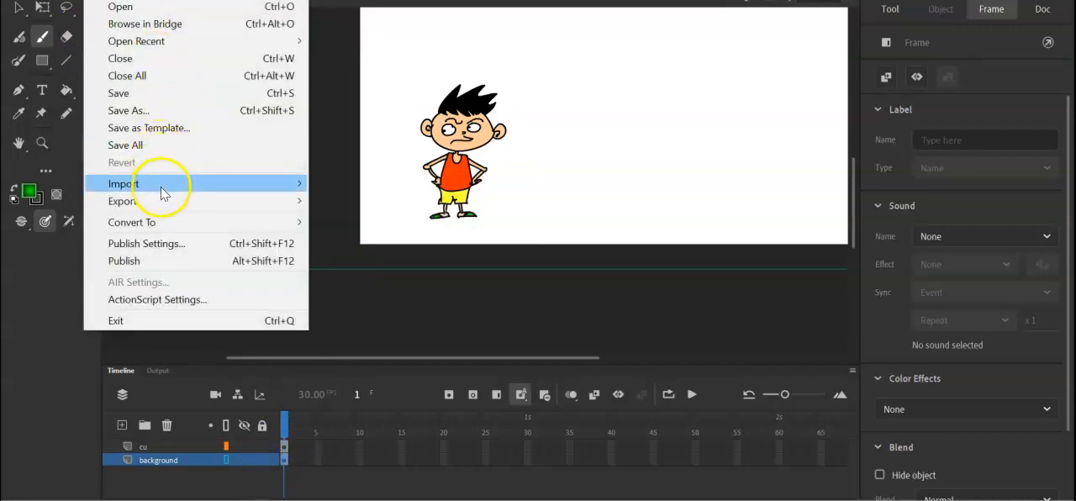
mouse_move(175, 187)
click(368, 187)
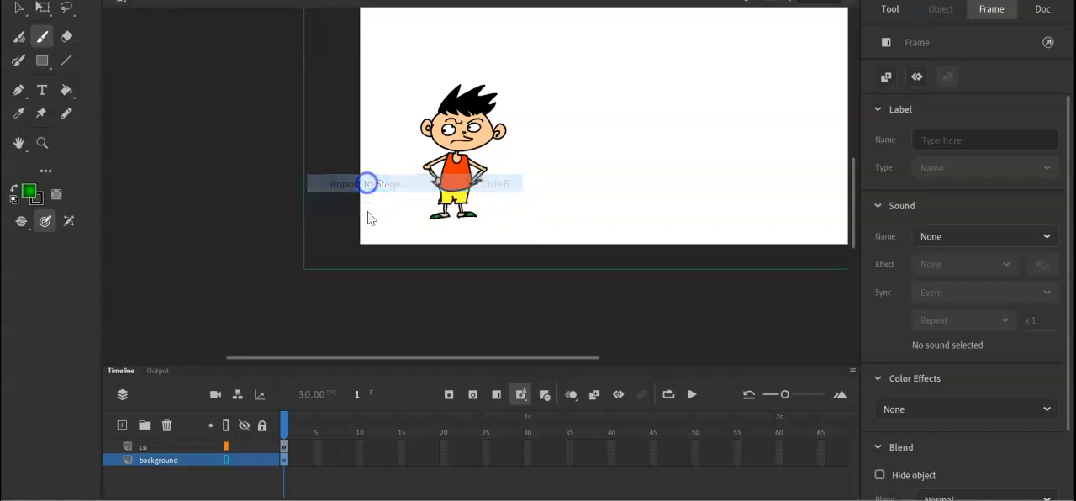
click(370, 206)
click(396, 317)
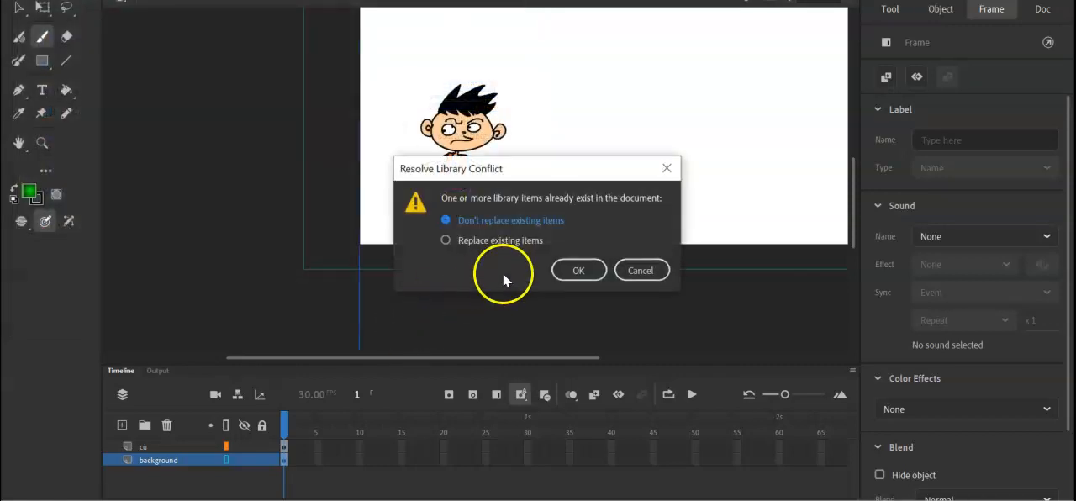
click(445, 239)
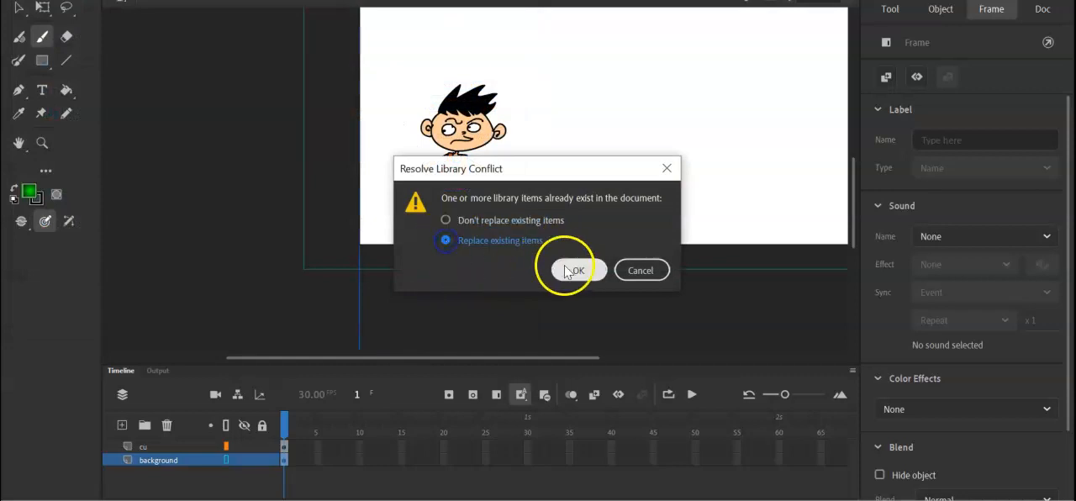
click(568, 271)
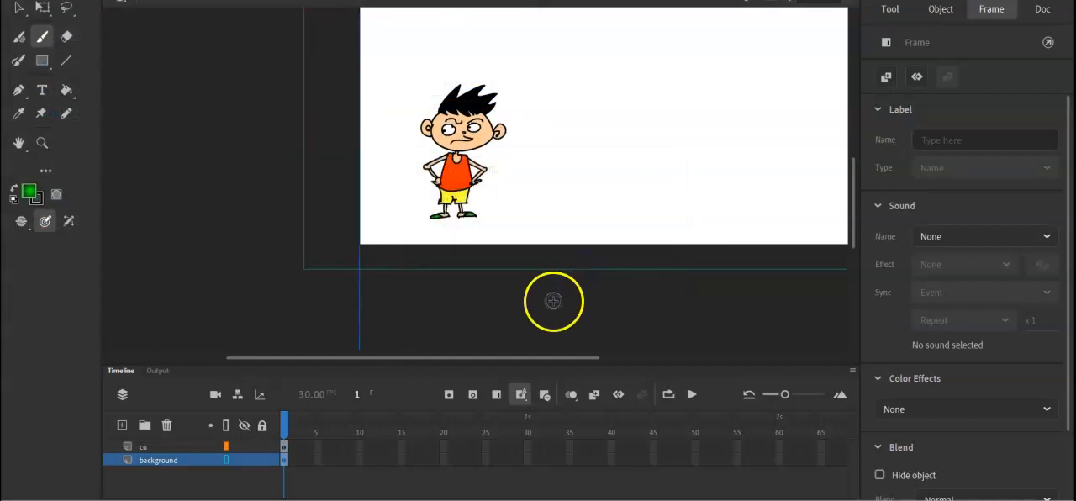
Lock the layers, switch the background layer between full-colour and outline display, and undo the locking.
click(262, 460)
key(ctrl+minus)
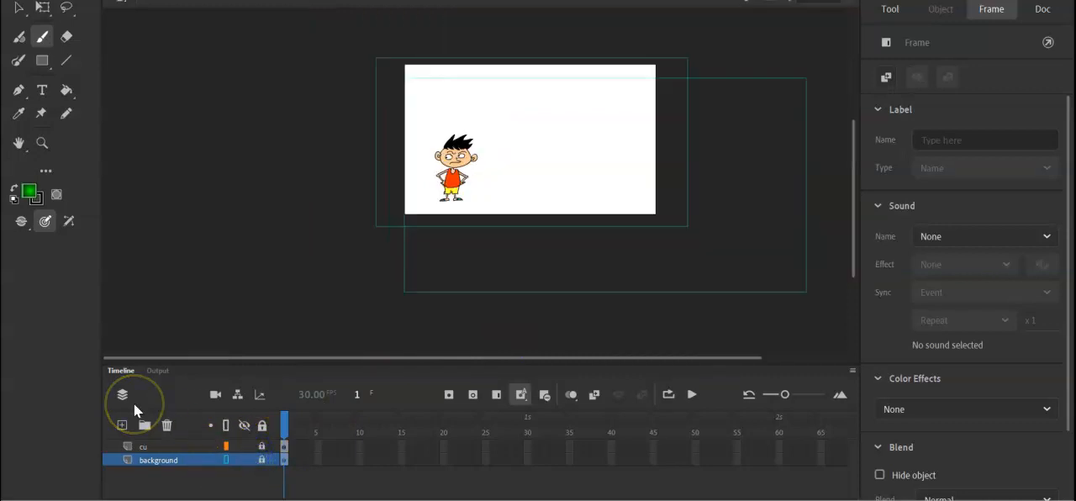
key(v)
click(494, 284)
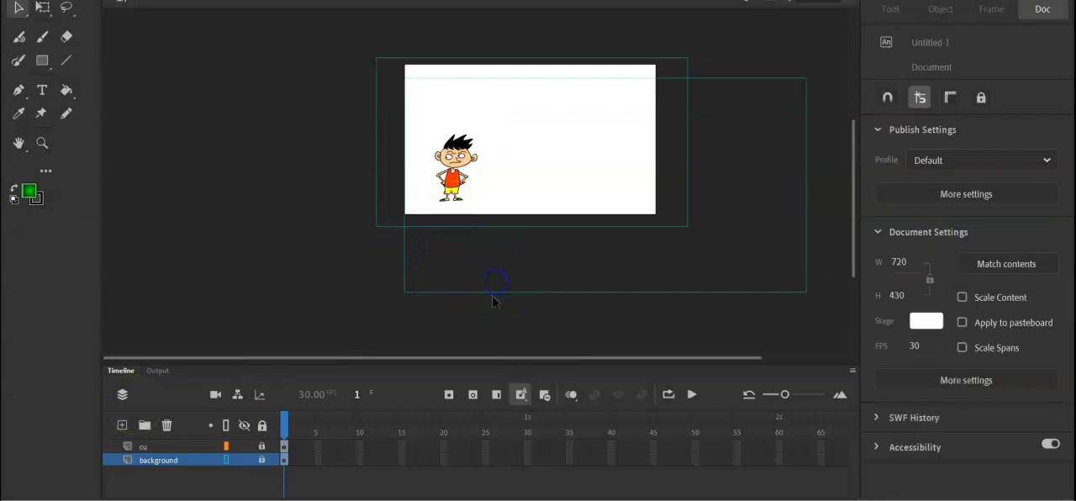
click(227, 462)
drag(461, 254, 411, 304)
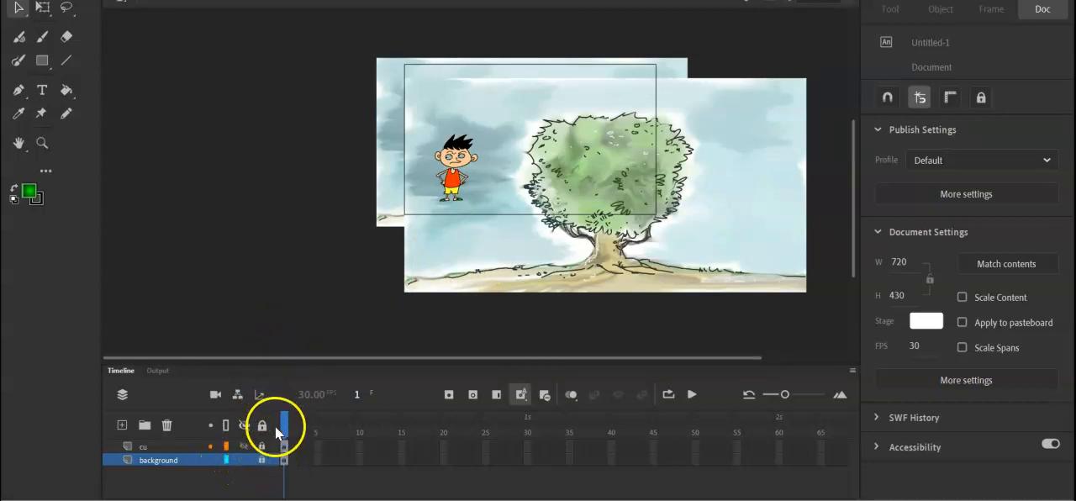
key(ctrl+z)
click(227, 460)
key(ctrl+z)
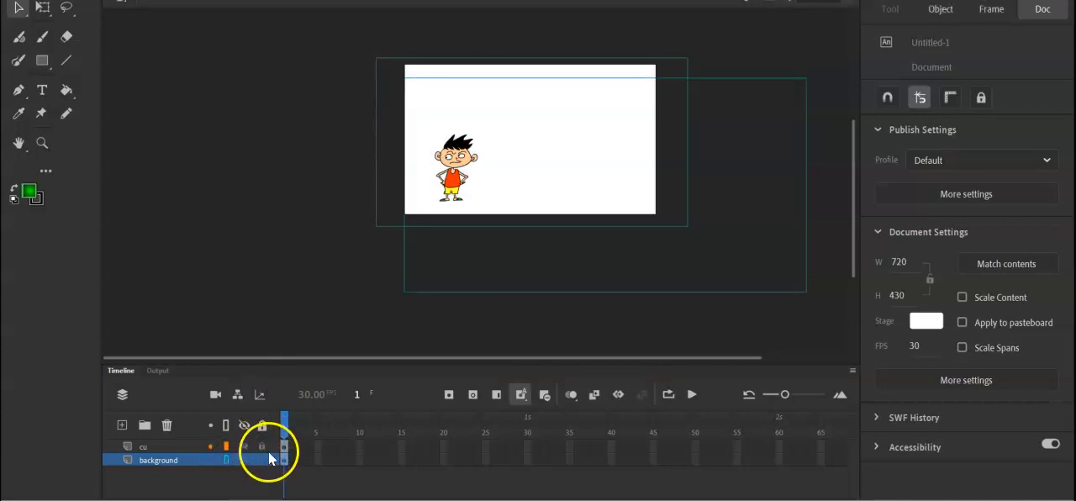
Delete the larger, offset copy of the background image and display the background layer in full colour.
click(318, 318)
click(403, 289)
key(Delete)
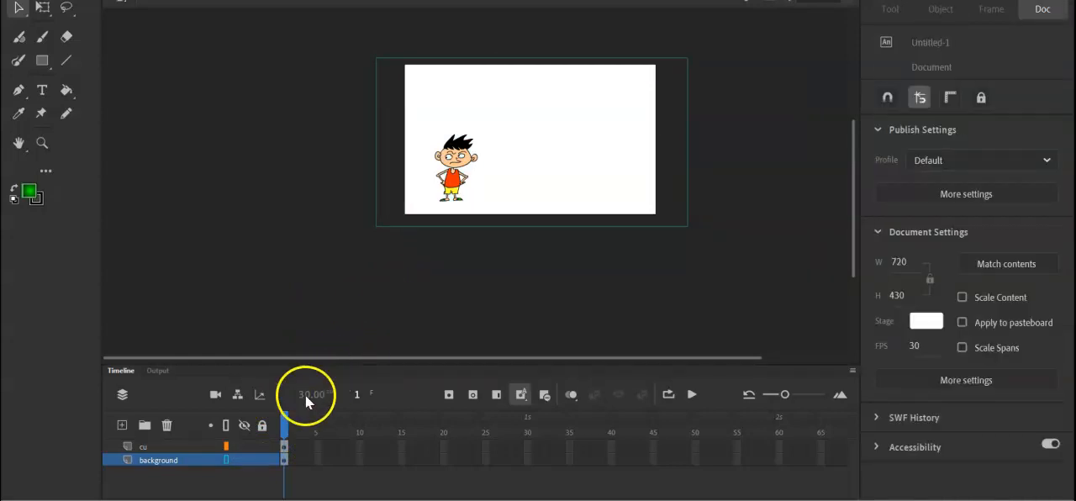
click(227, 460)
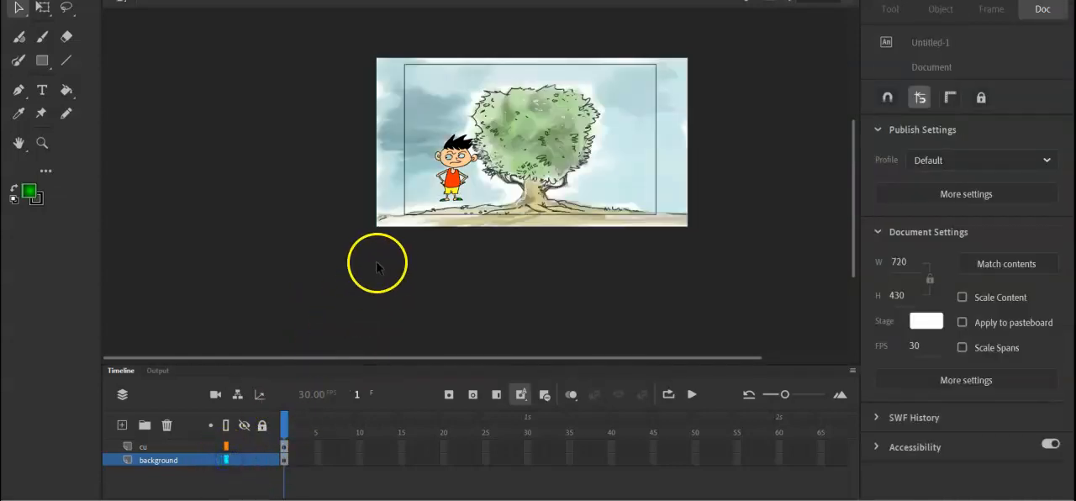
Select the whole boy on the cu layer and move him slightly down onto the ground line, at about X 82, Y 227.
click(284, 447)
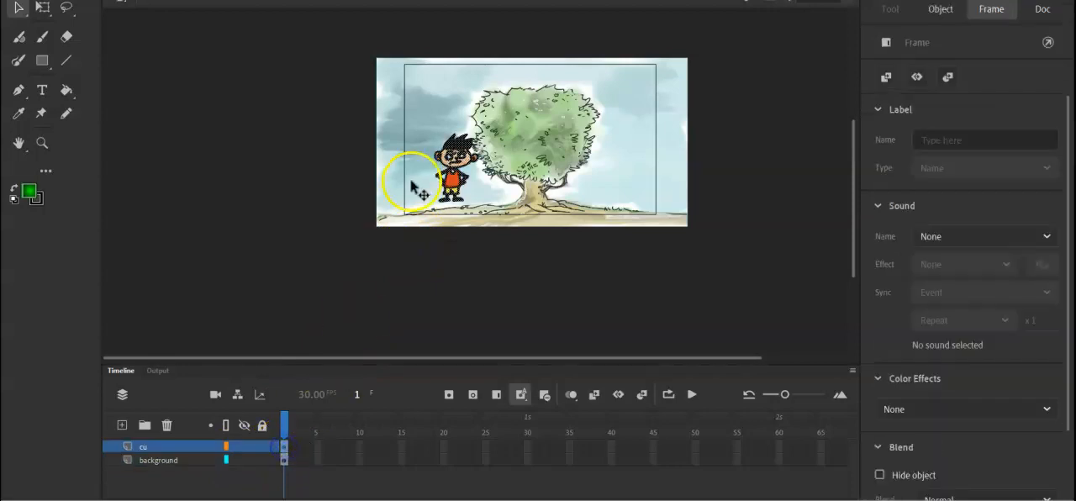
drag(453, 179, 453, 187)
click(322, 226)
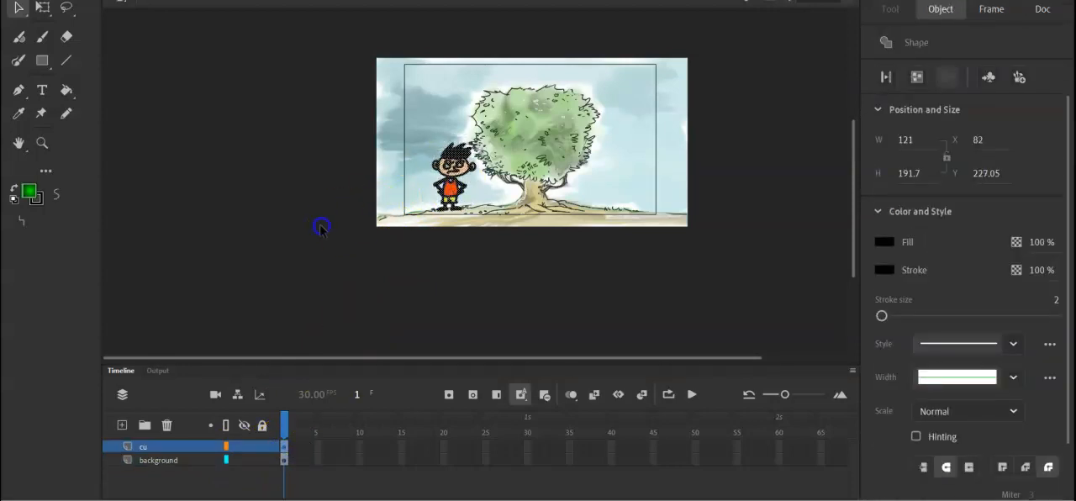
Set the fill to white and fill both of the boy's eyes with the Paint Bucket.
key(ctrl+2)
key(ctrl+=)
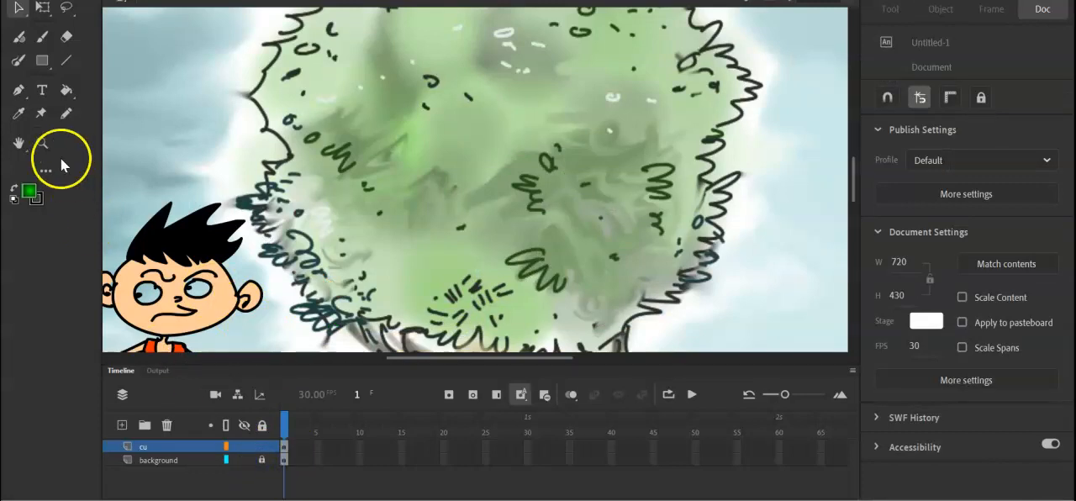
click(67, 91)
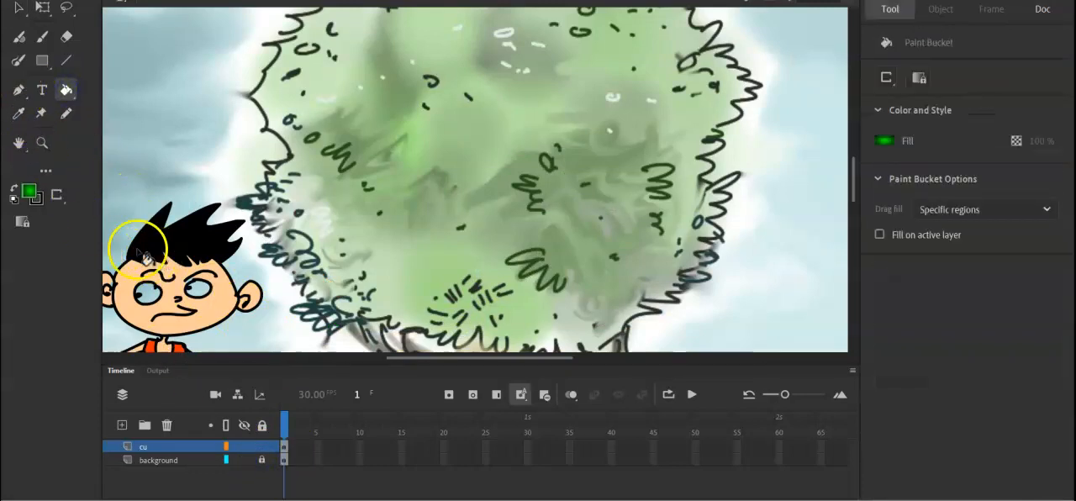
click(31, 198)
click(117, 261)
click(145, 302)
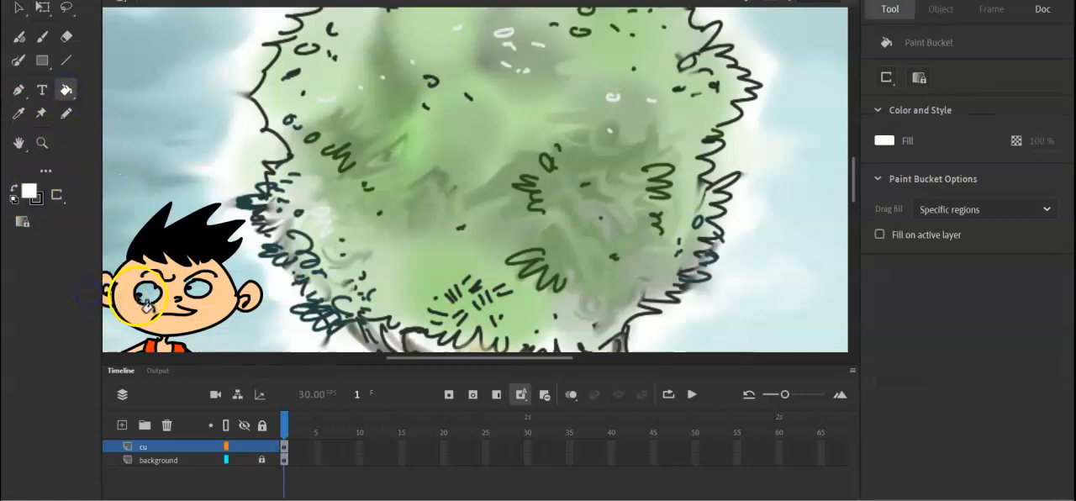
click(204, 294)
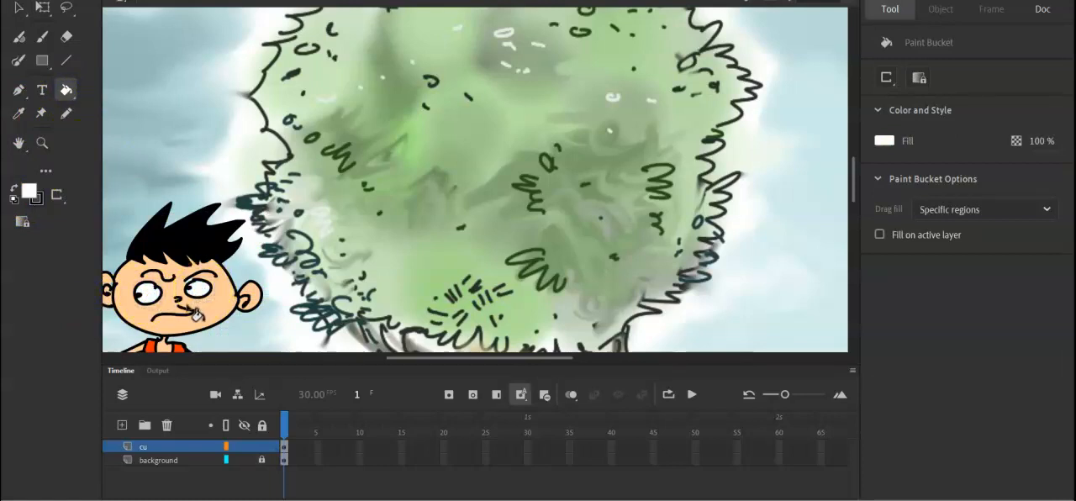
Sample the face's light peach colour and try filling the eye on the right with it.
key(i)
click(208, 307)
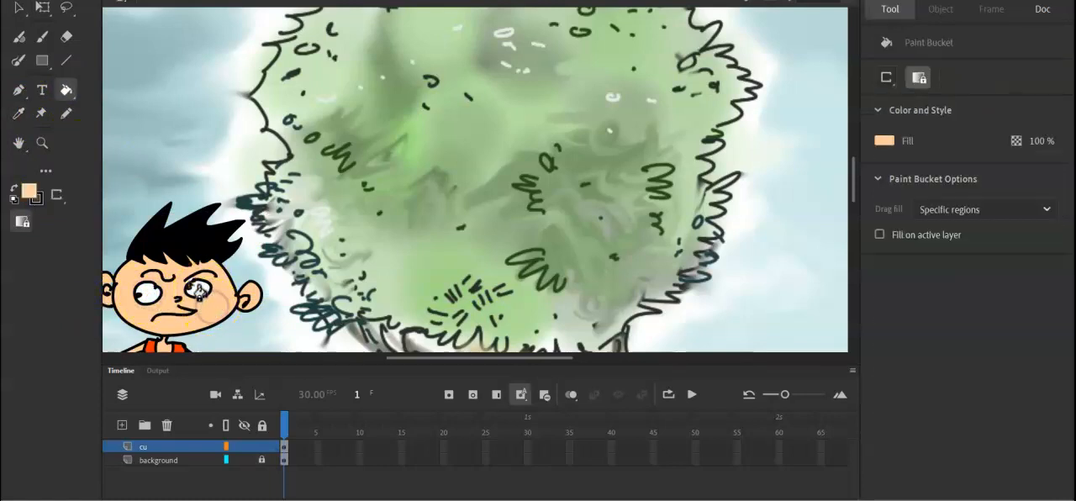
click(199, 318)
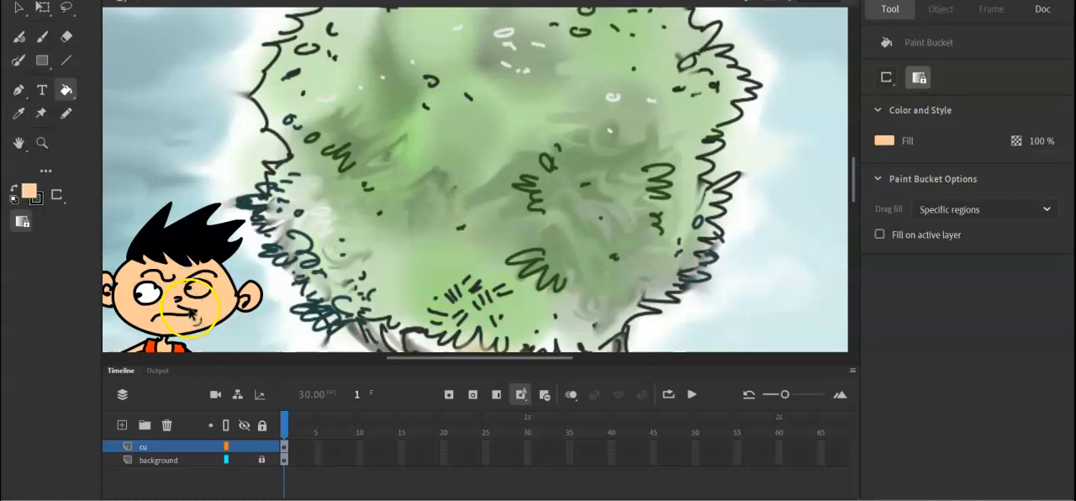
Examine the boy's face up close and the whole scene with him standing beside the tree.
key(b)
mouse_move(186, 279)
mouse_down()
mouse_move(209, 315)
mouse_move(525, 166)
mouse_up()
key(ctrl+equal)
key(space)
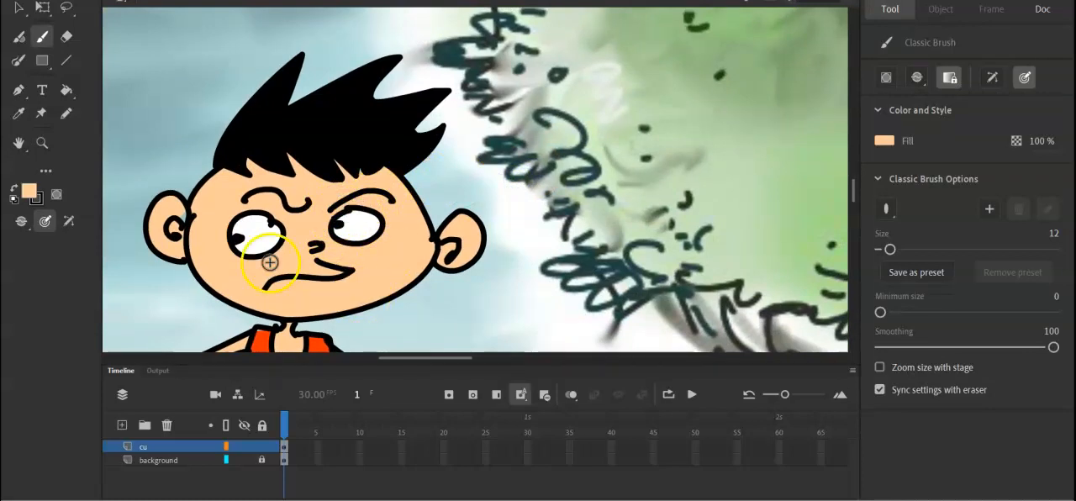
key(ctrl+minus)
key(ctrl+minus)
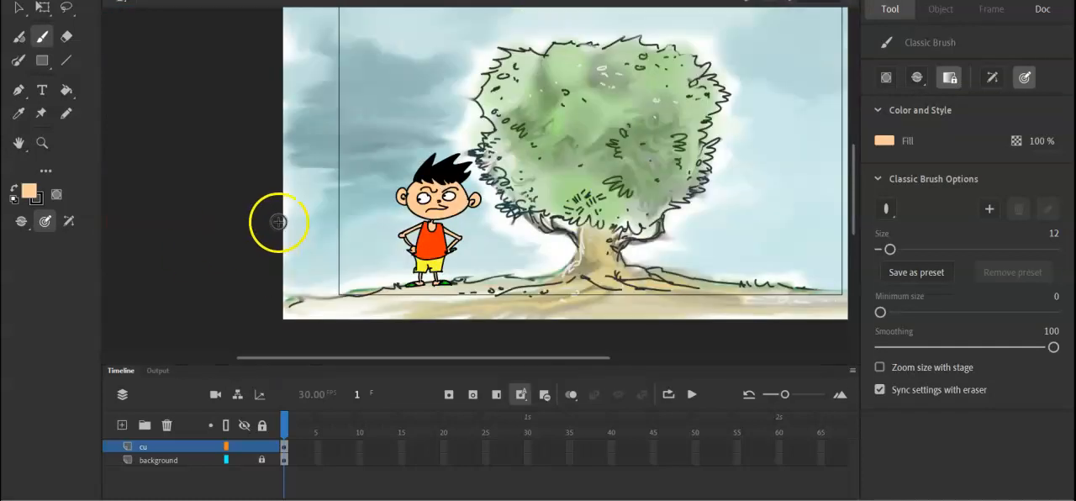
key(space)
drag(562, 192, 498, 234)
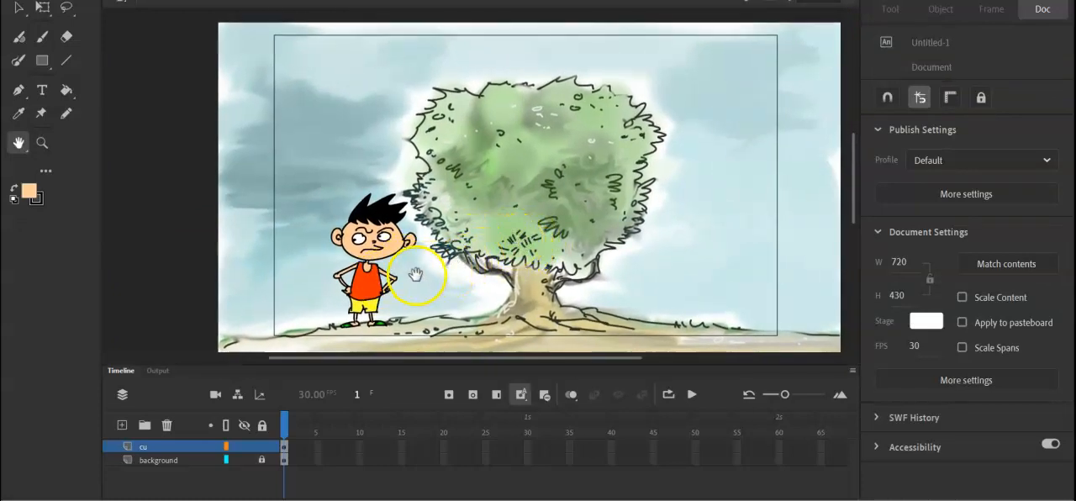
drag(513, 235, 520, 229)
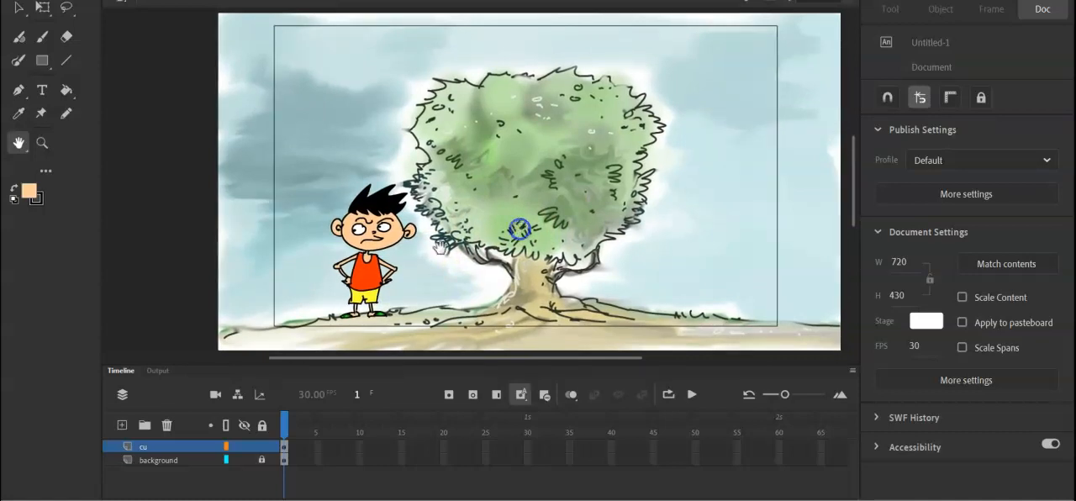
scroll(439, 246, up, 2)
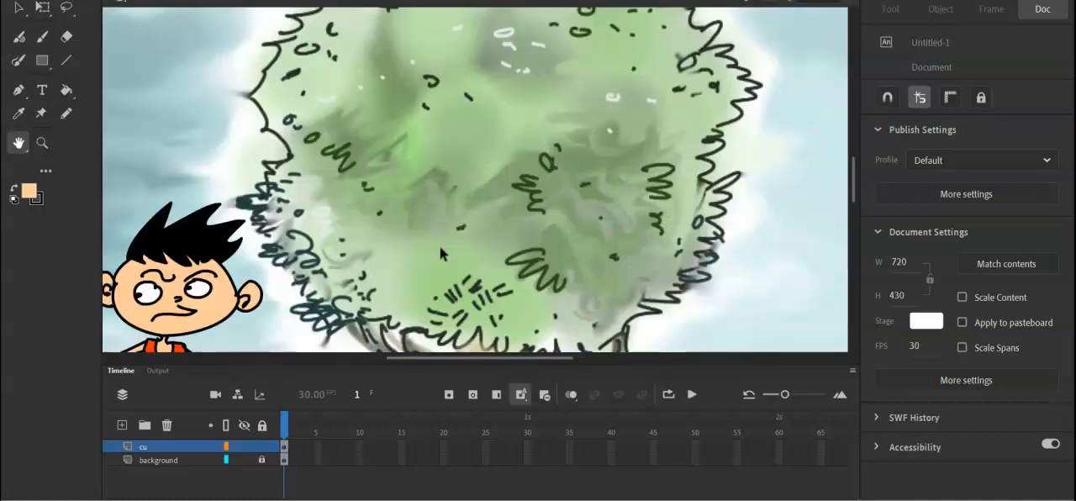
scroll(440, 246, up, 3)
scroll(279, 292, down, 6)
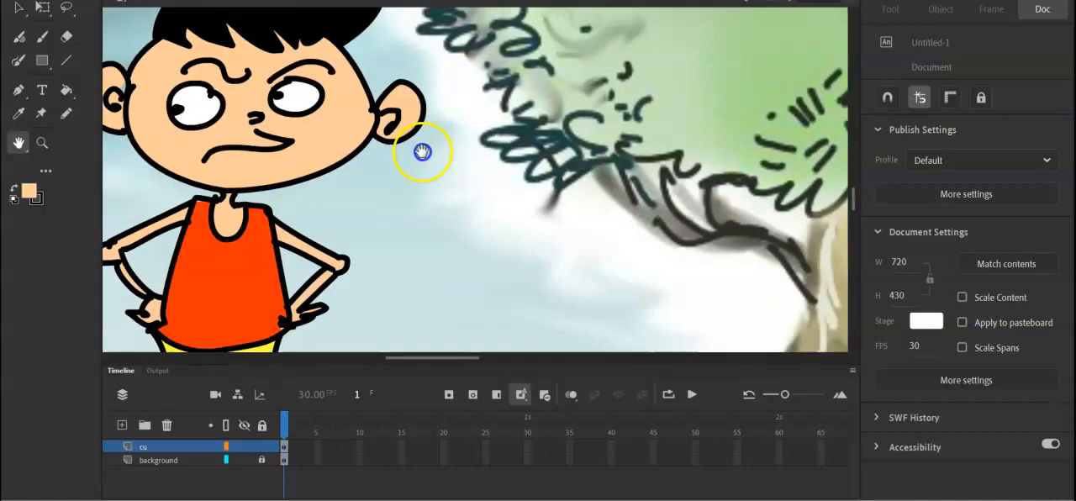
Draw a black line of stroke size 2 down the left side of the shirt from shoulder to hem and bend it into a slight curve.
click(67, 60)
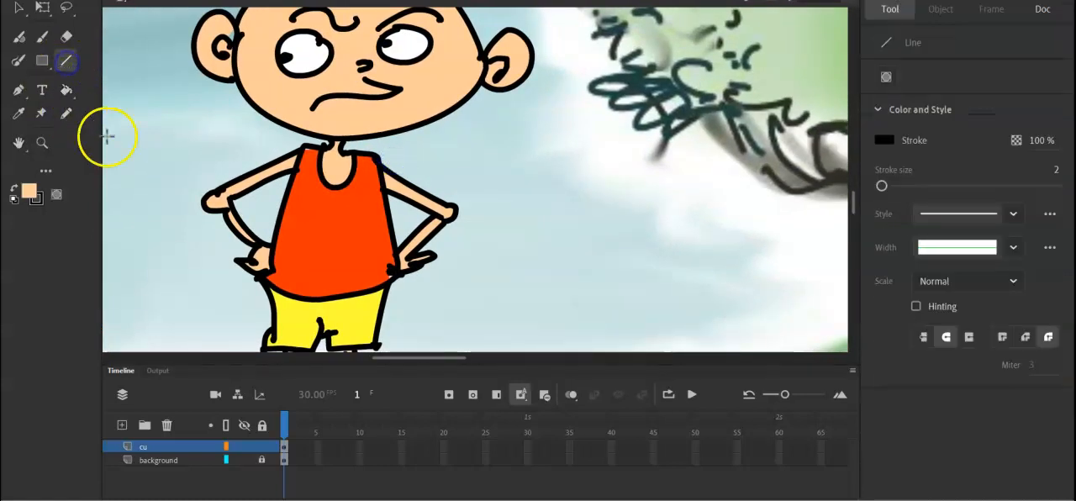
mouse_move(311, 149)
mouse_down()
mouse_move(315, 274)
mouse_move(297, 297)
mouse_up()
click(19, 8)
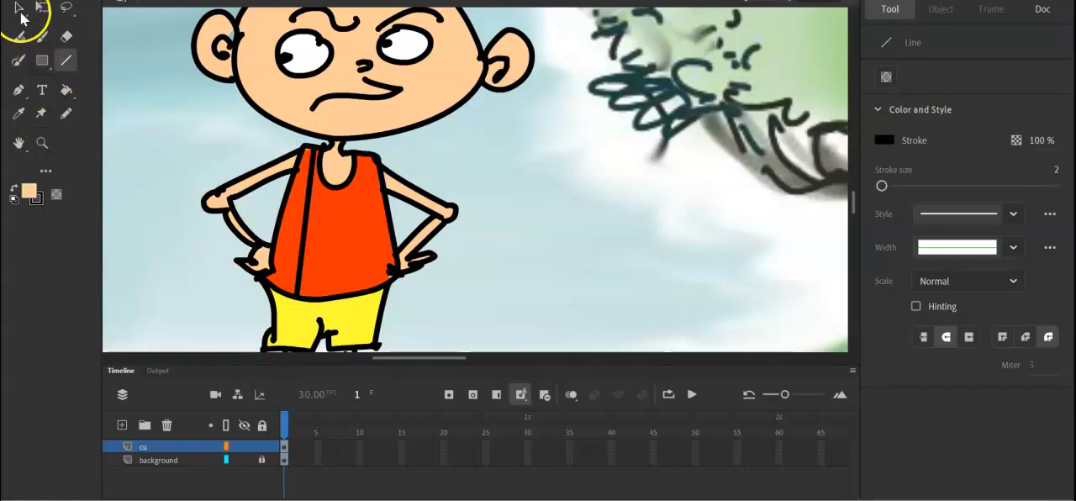
click(304, 227)
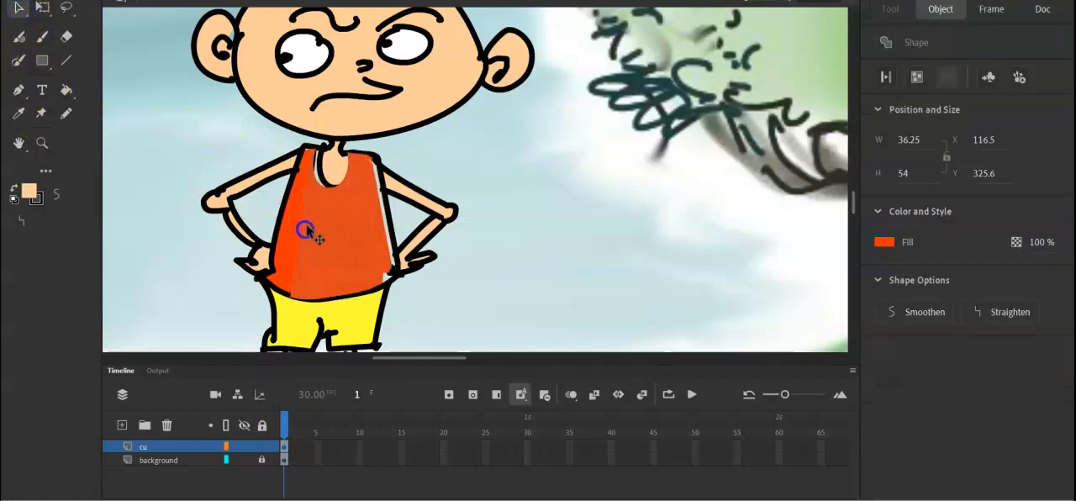
drag(305, 242, 295, 257)
key(ctrl+z)
key(ctrl+z)
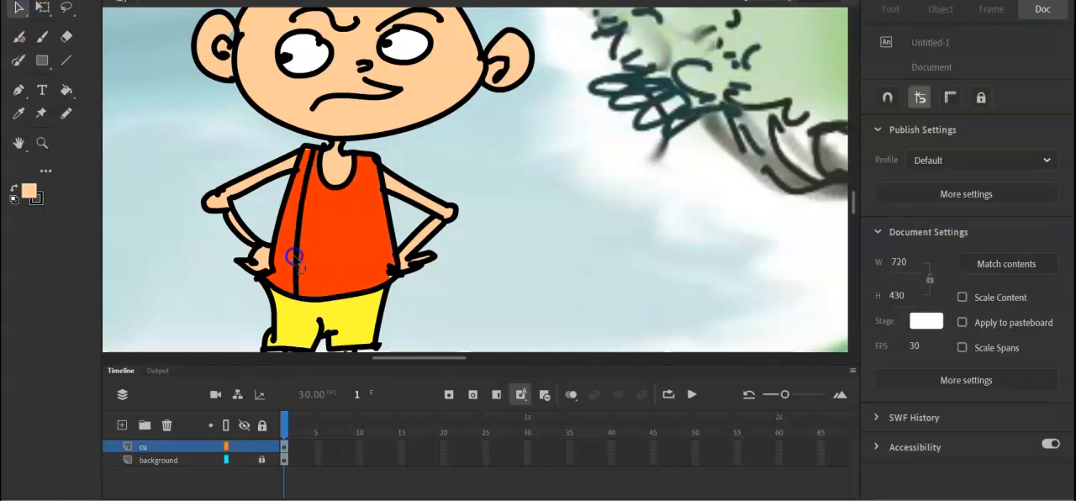
Sample the shirt's orange-red, darken it to a deep red and fill the narrow strip beside the shirt's dividing line with it.
key(i)
click(331, 230)
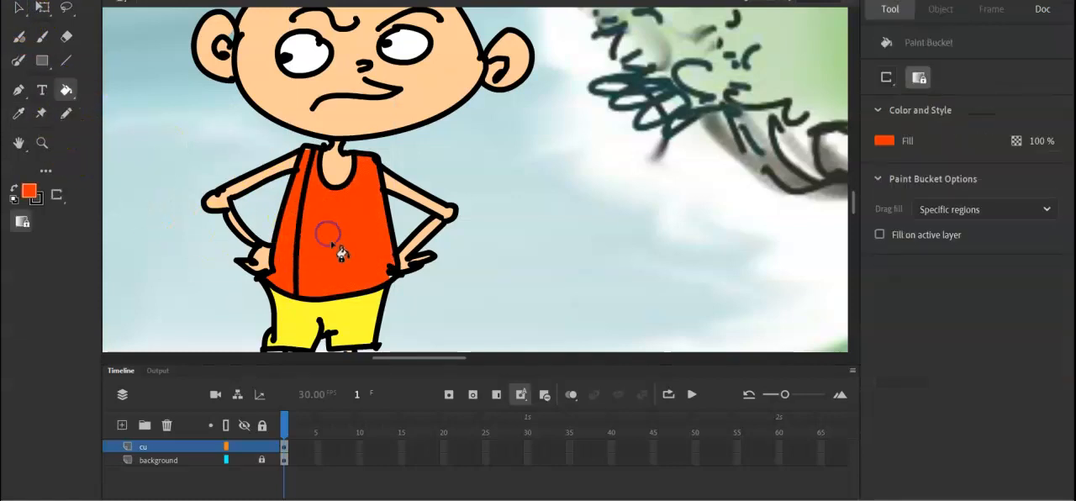
click(29, 196)
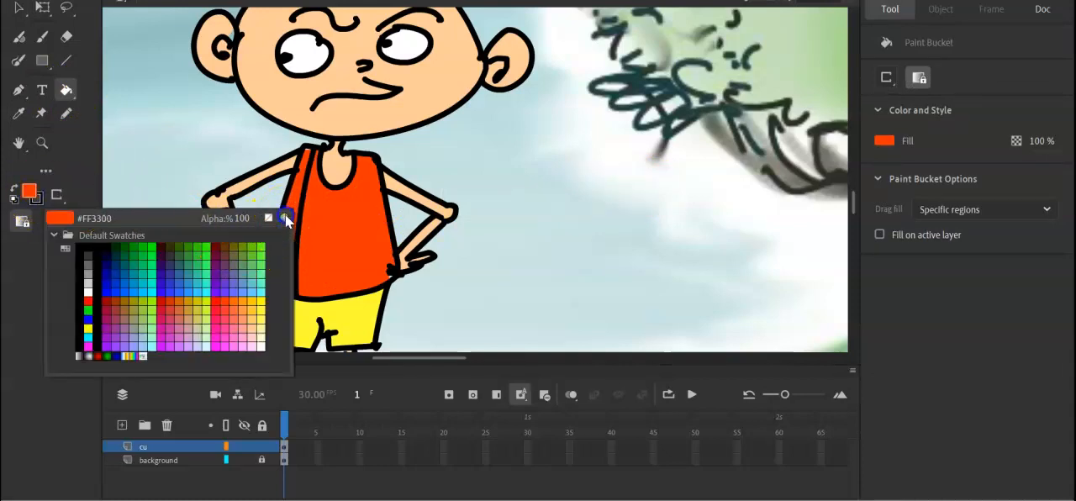
click(277, 211)
click(591, 271)
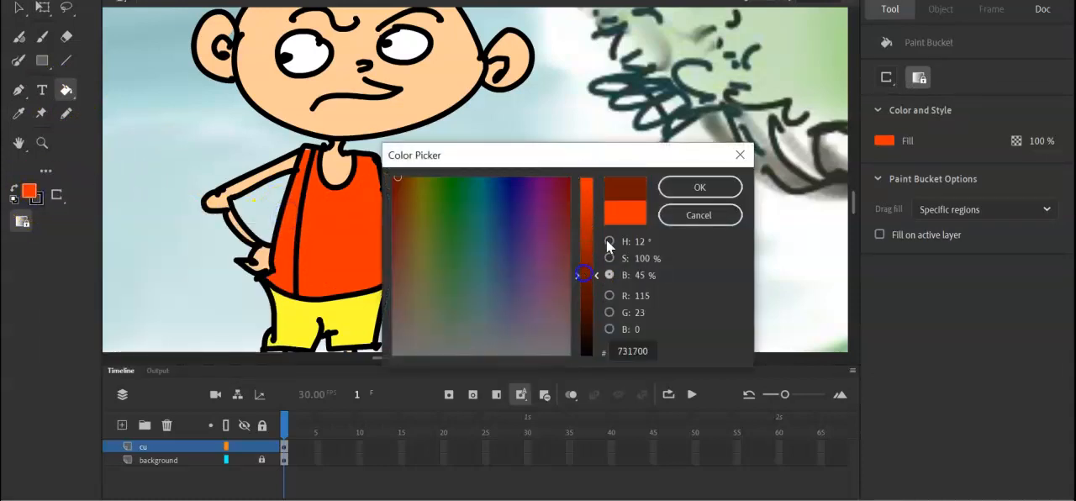
click(591, 260)
click(671, 192)
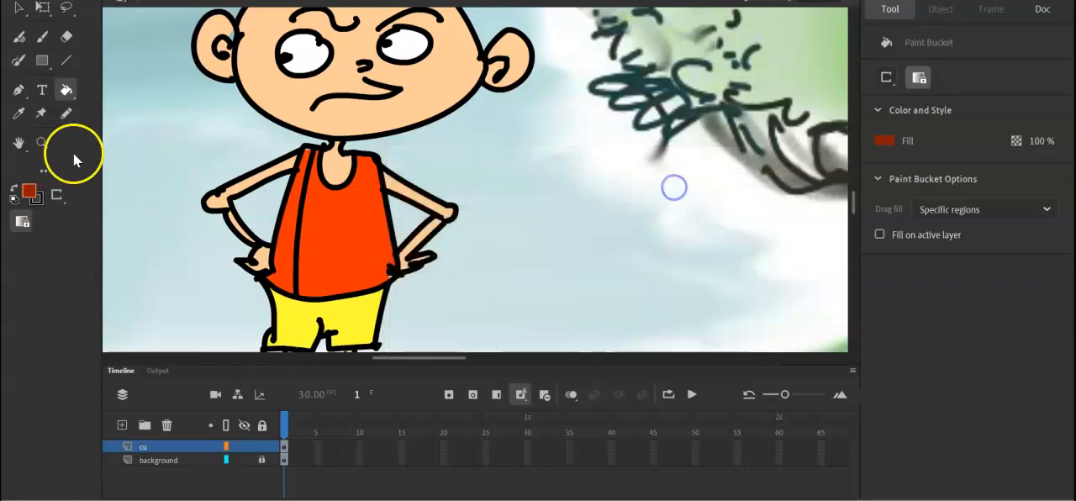
click(304, 202)
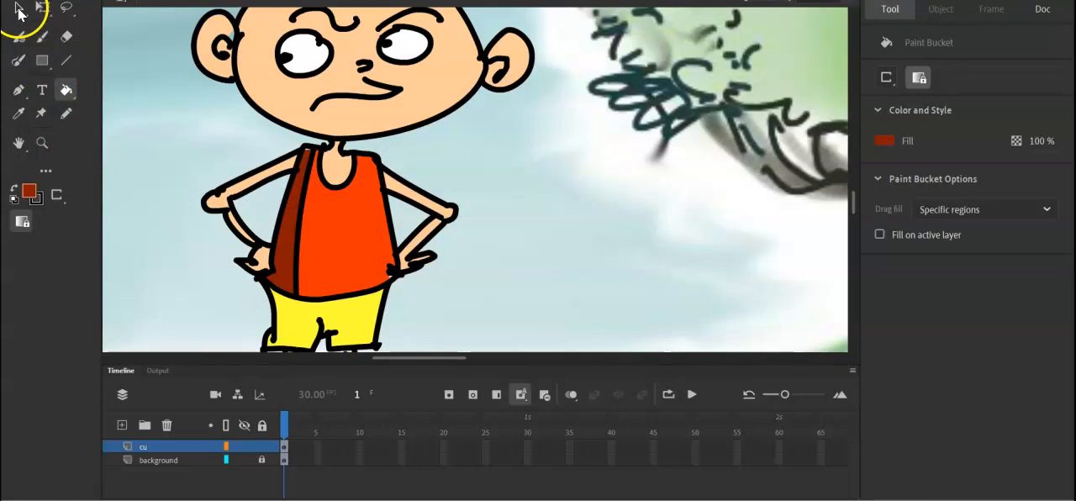
Delete the shirt's black dividing line and dab a few dark red spots beside the shading with the Classic Brush at size 12.
click(19, 8)
click(314, 172)
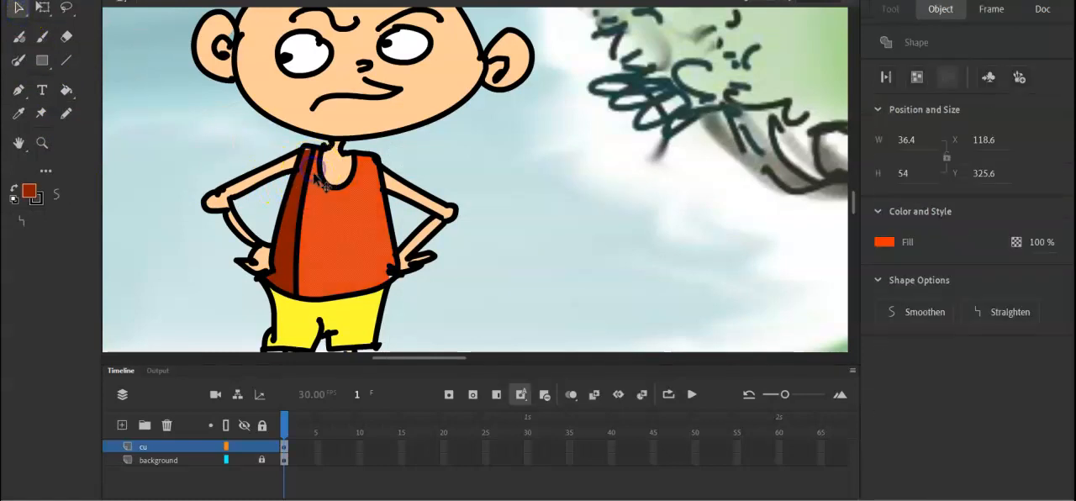
click(312, 174)
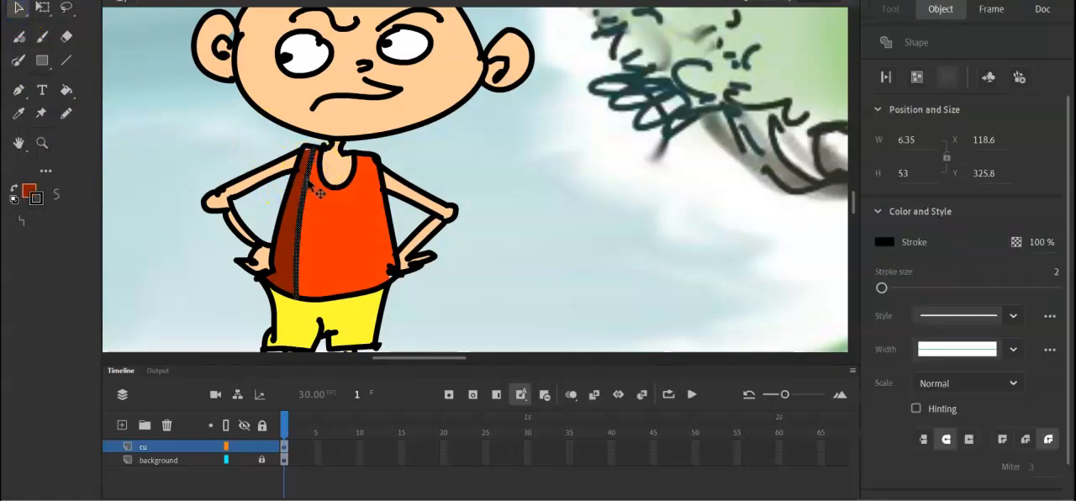
key(Delete)
key(b)
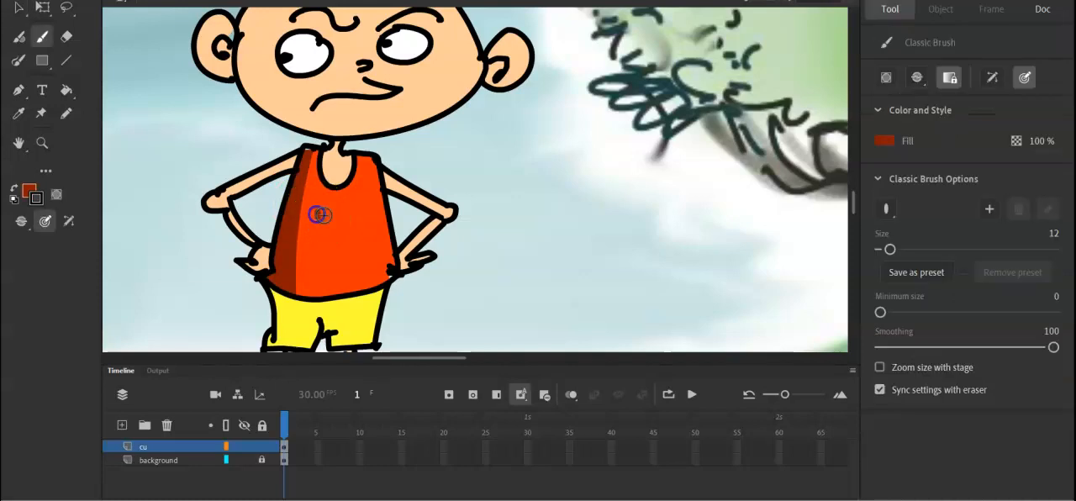
click(302, 236)
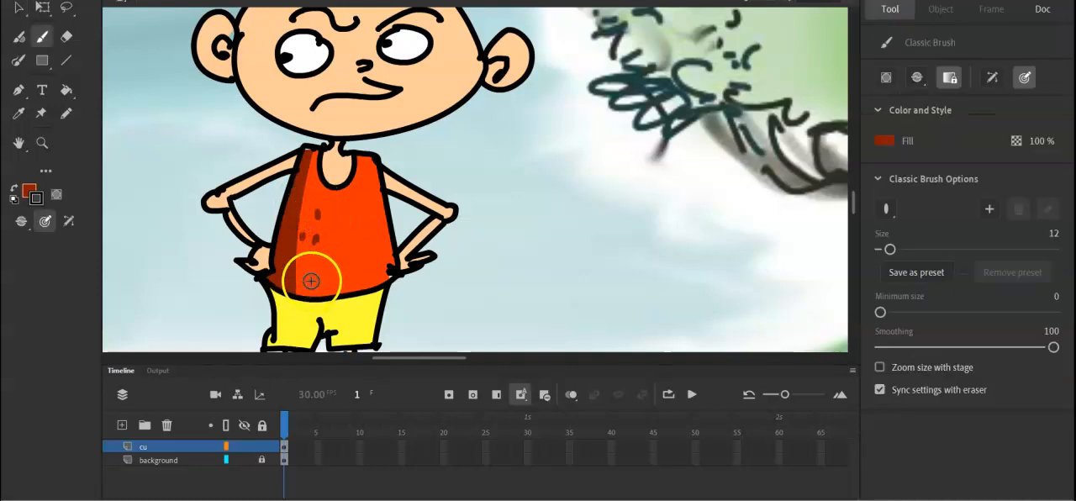
Draw a slanted black line of stroke size 2 across the left leg of the yellow shorts from waist to hem.
key(h)
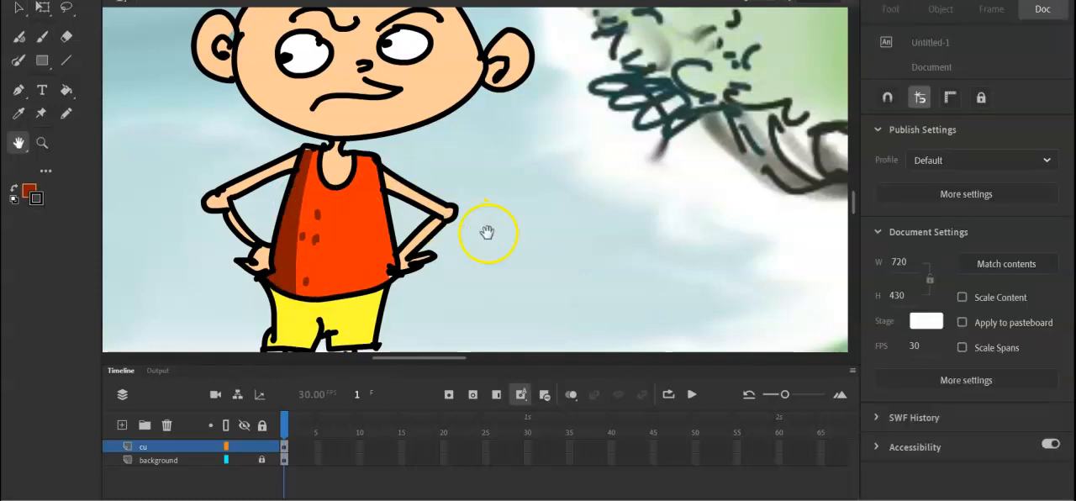
drag(497, 242, 529, 135)
key(y)
key(n)
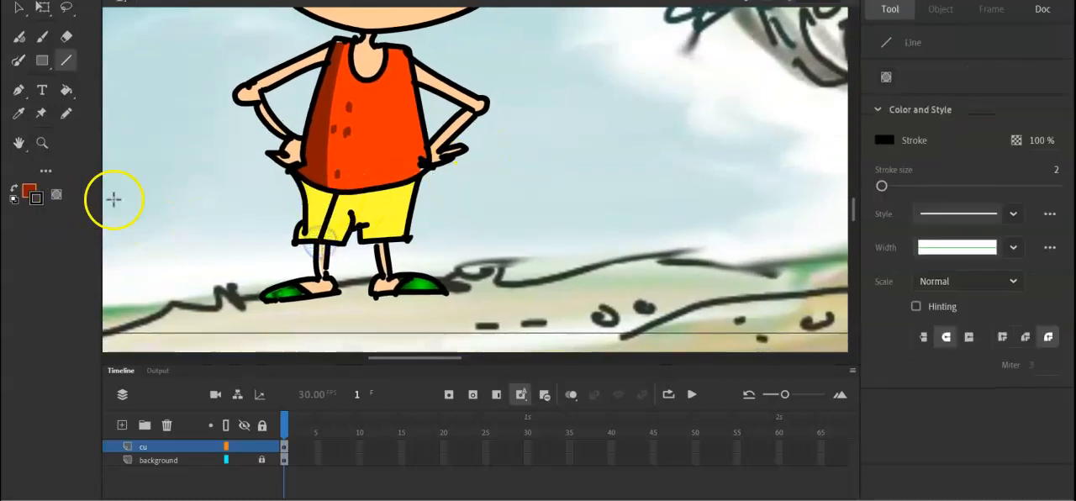
Sample the shorts' yellow, darken it to olive and fill the area left of the slanted line with it.
key(i)
click(314, 199)
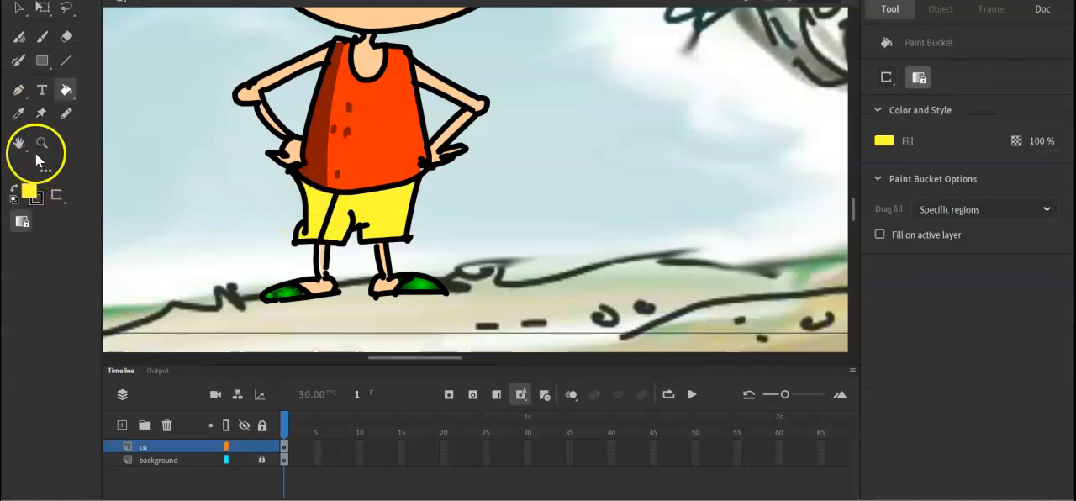
click(28, 190)
click(285, 220)
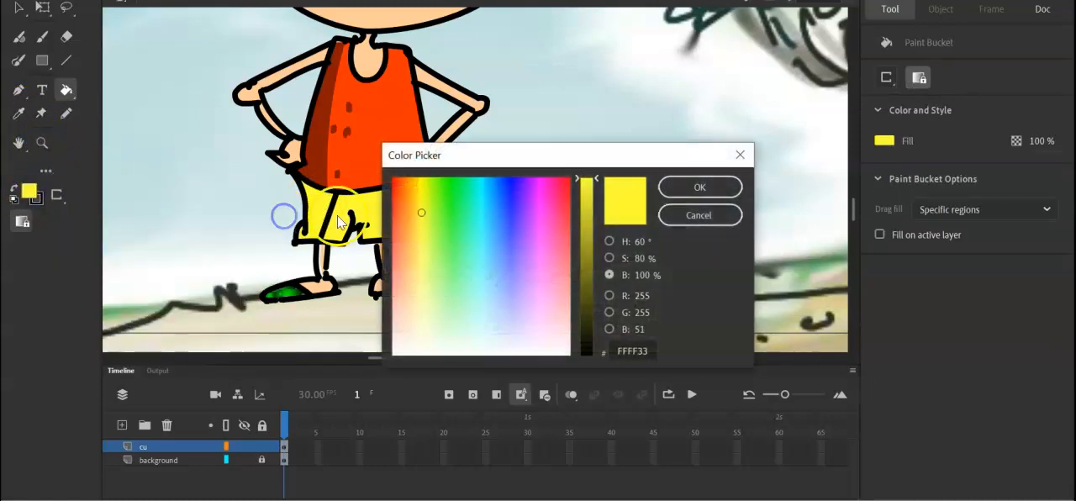
click(587, 250)
click(667, 187)
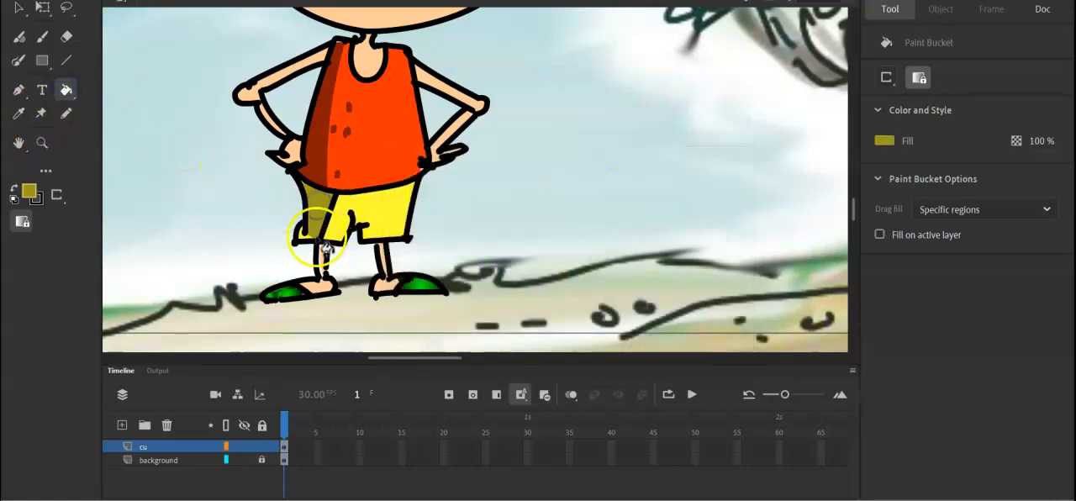
Delete the slanted black line on the shorts and dab small olive spots beside the shading with the Classic Brush at size 12.
key(b)
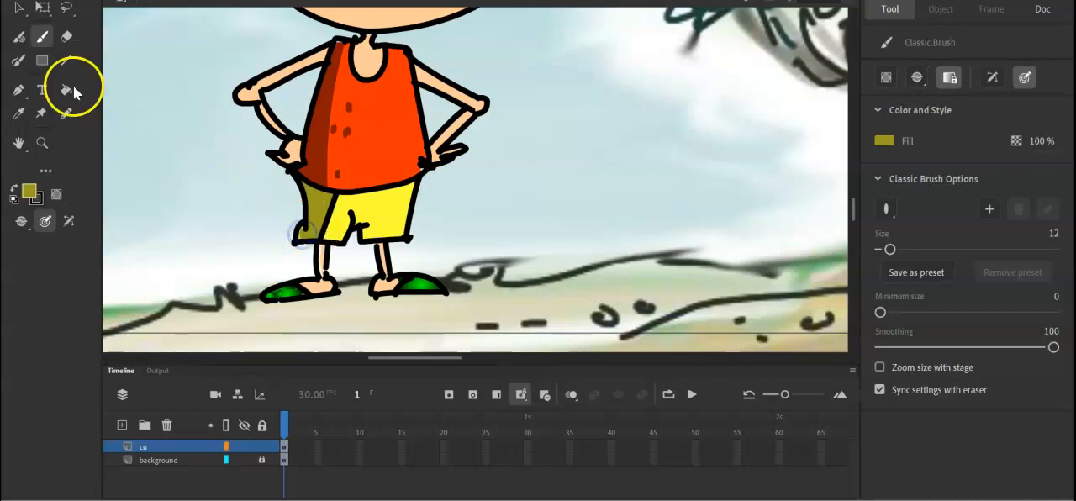
click(18, 8)
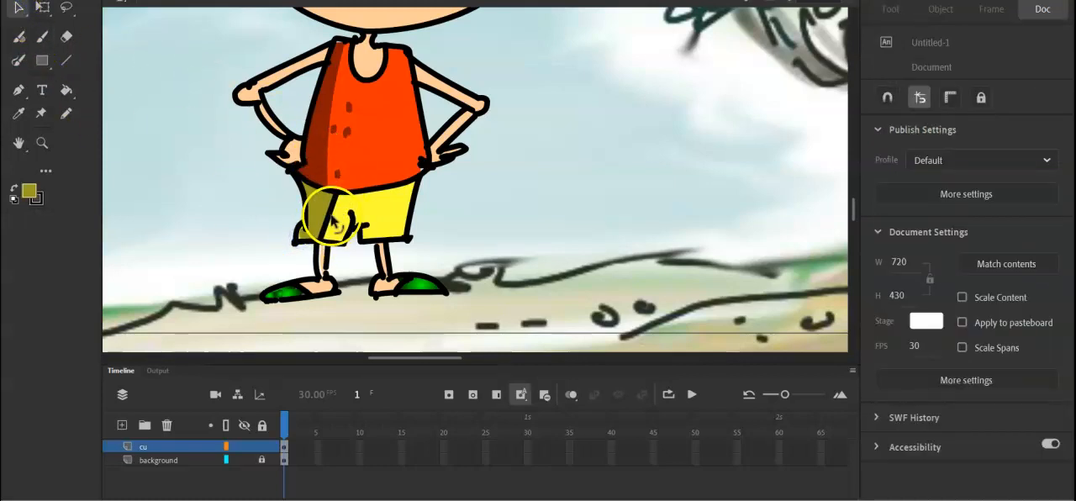
click(333, 213)
key(Delete)
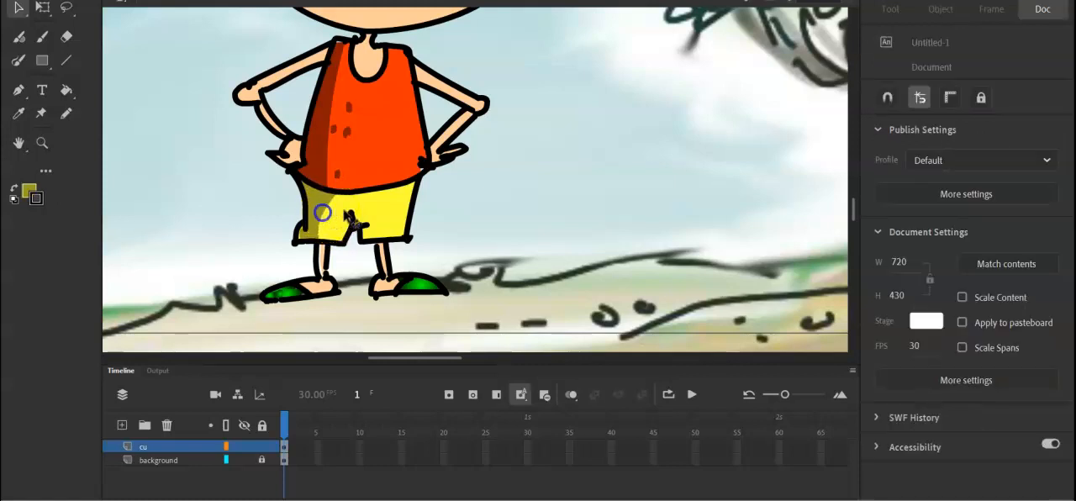
key(b)
drag(337, 212, 337, 216)
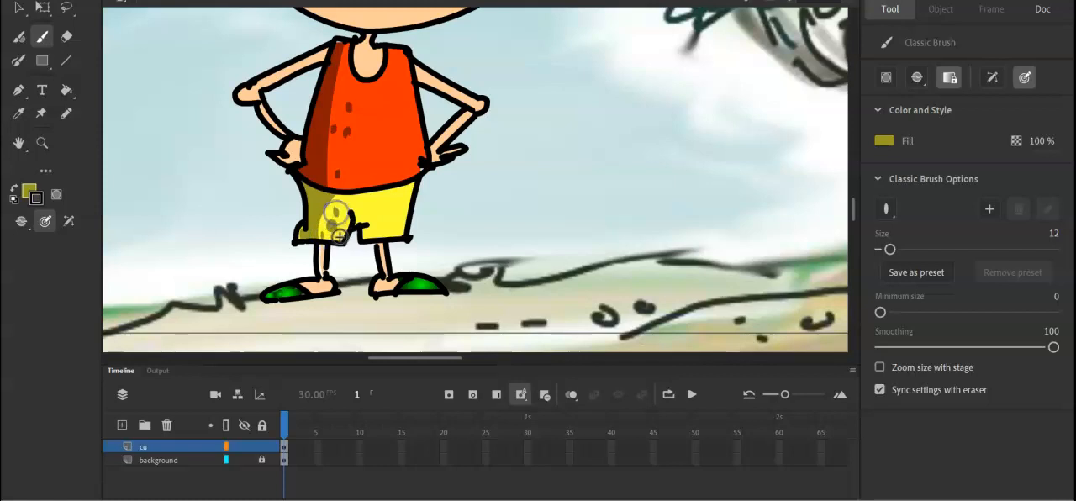
Examine the shaded boy up close and the whole scene with the tree background.
key(ctrl+minus)
key(ctrl+minus)
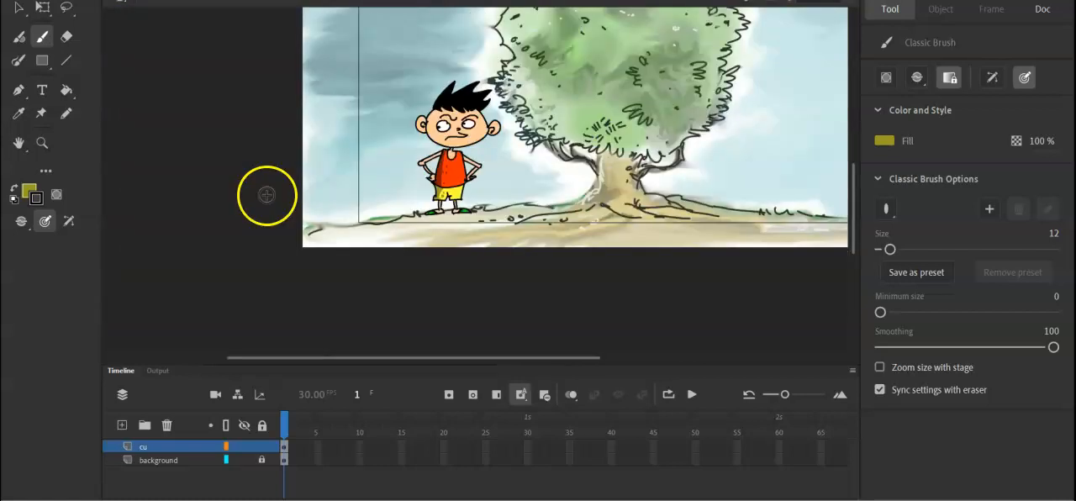
key(ctrl+equal)
key(h)
drag(517, 148, 478, 223)
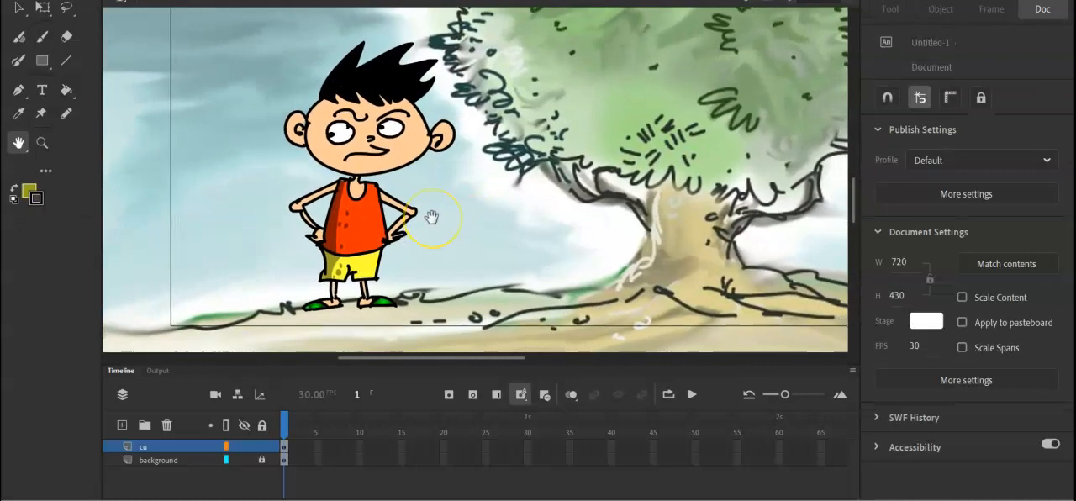
key(ctrl+minus)
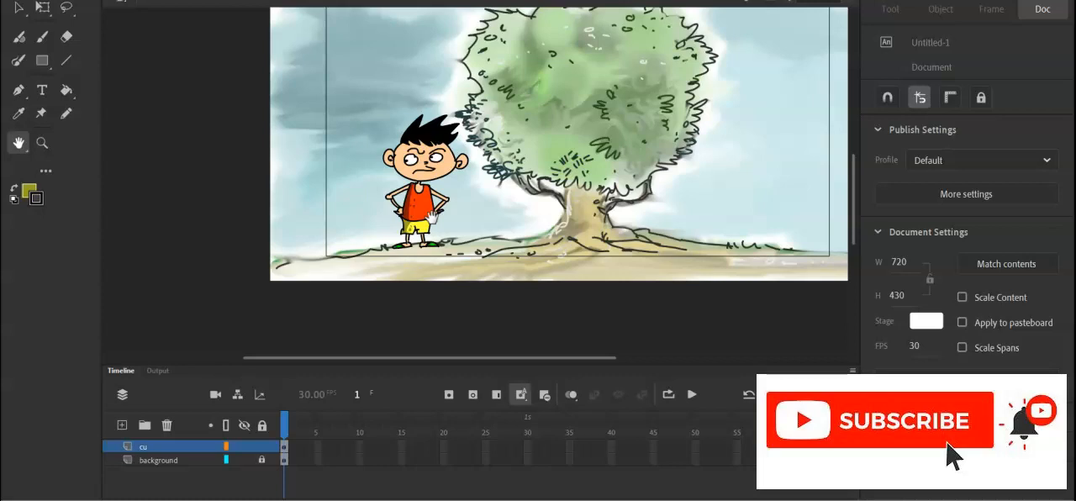
drag(580, 198, 525, 237)
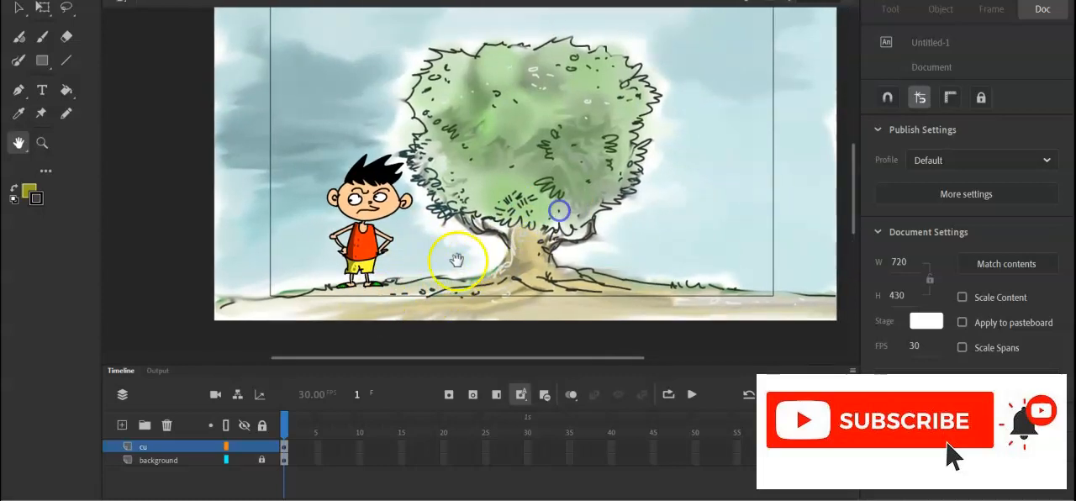